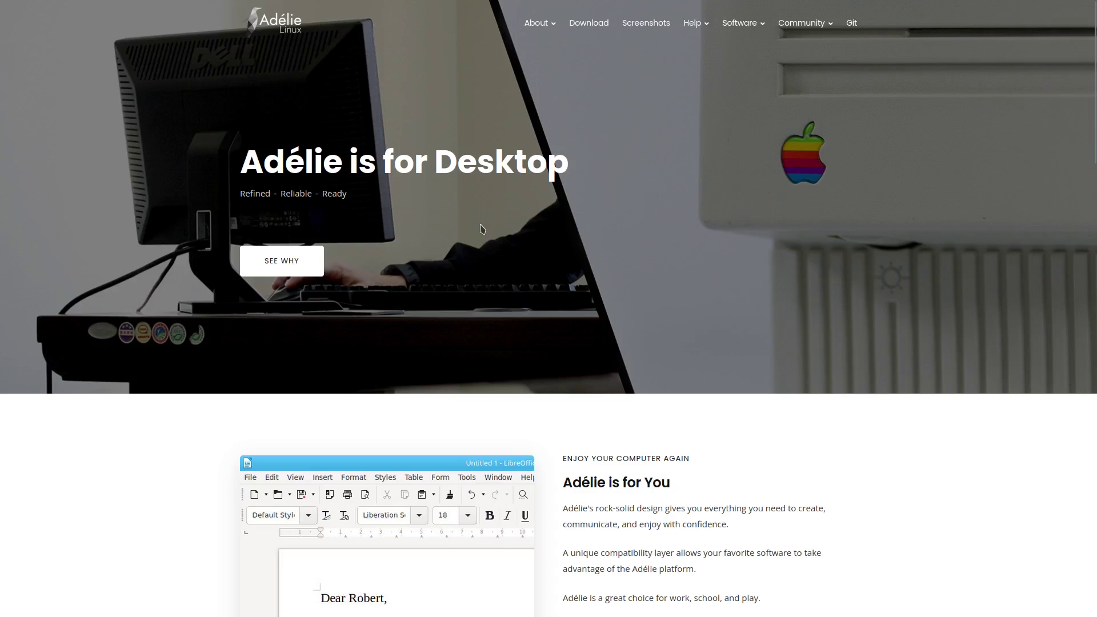
# Step: Scroll the Adélie homepage past the hero banner to the photo-library and music sections
pyautogui.scroll(-5, 693, 308)
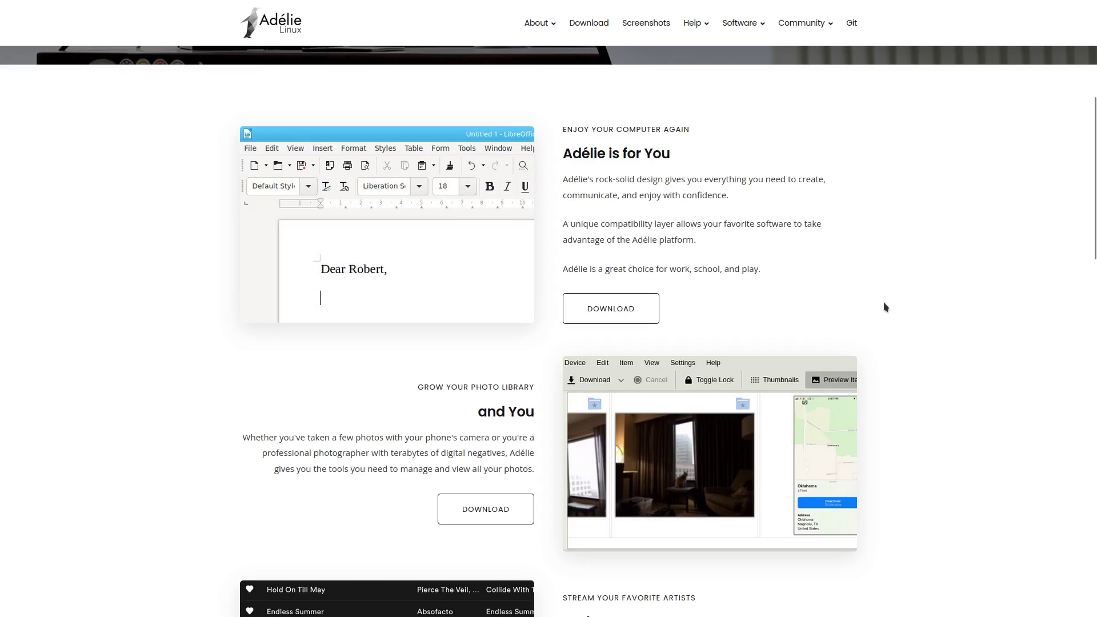
pyautogui.scroll(-2, 417, 405)
pyautogui.scroll(-4, 418, 405)
pyautogui.scroll(2, 416, 394)
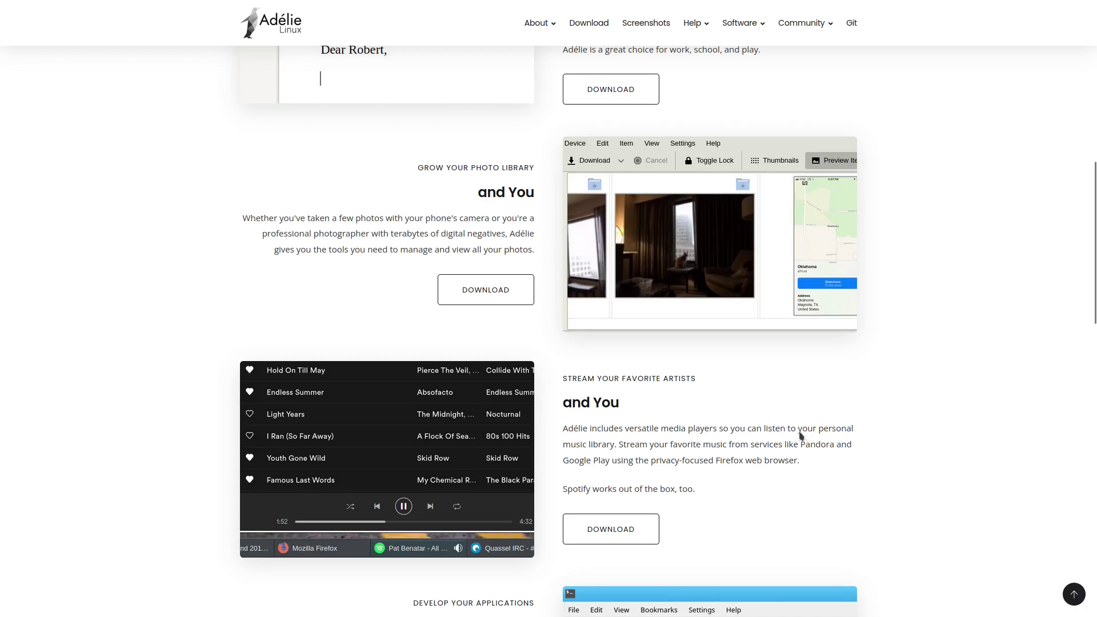
# Step: Scroll further down to the Download Adélie call-out, 'Independent by design.' section and footer
pyautogui.scroll(-1, 774, 421)
pyautogui.scroll(-1, 774, 421)
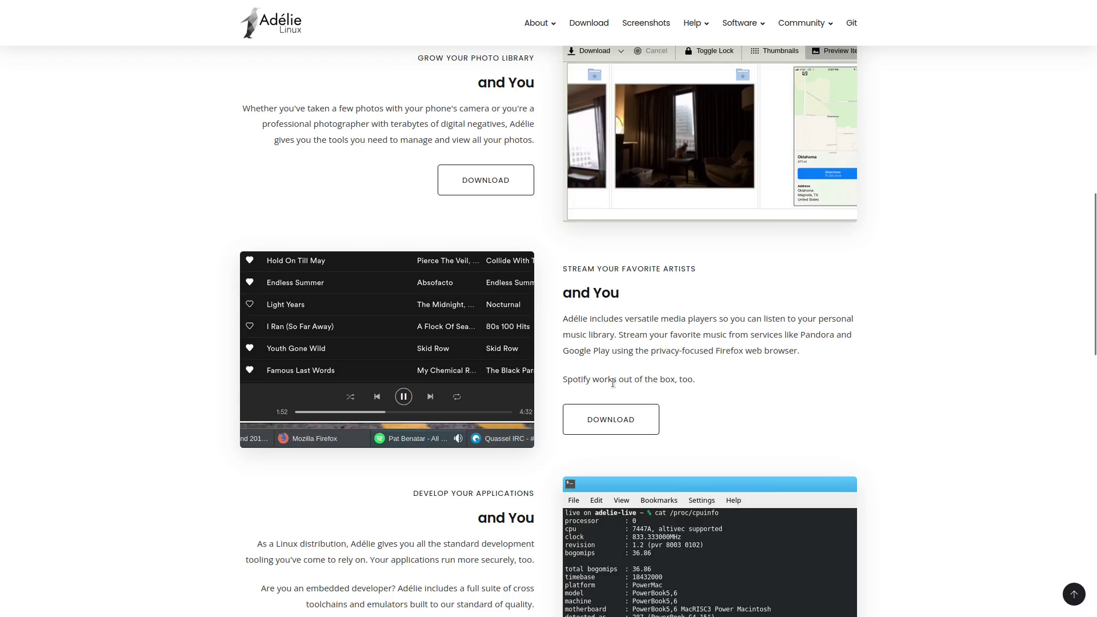
pyautogui.scroll(-6, 830, 389)
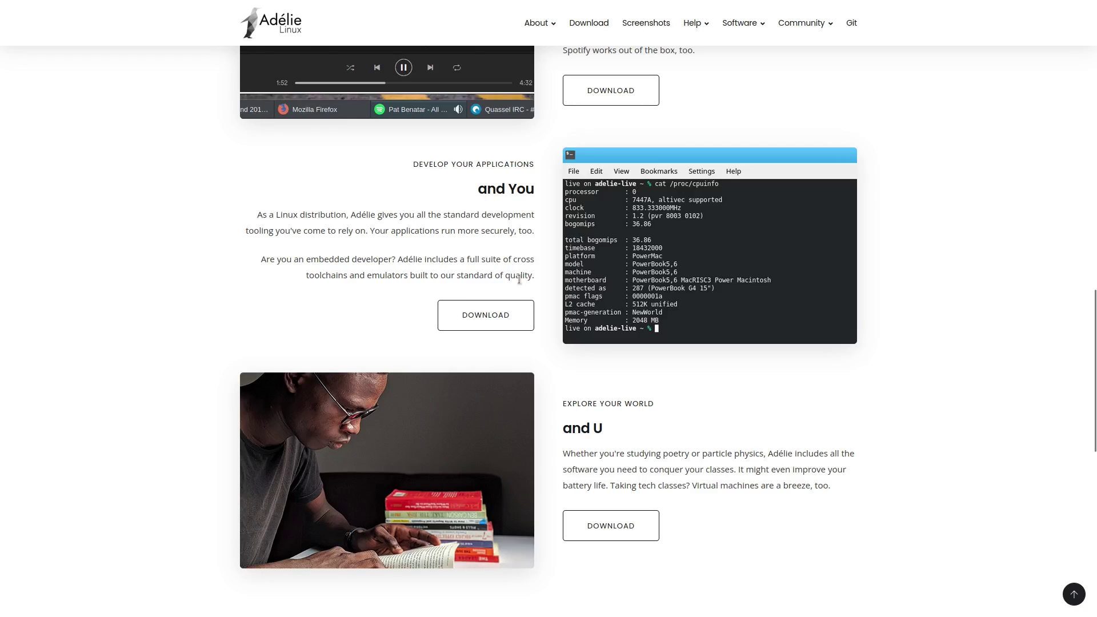
pyautogui.scroll(-2, 810, 402)
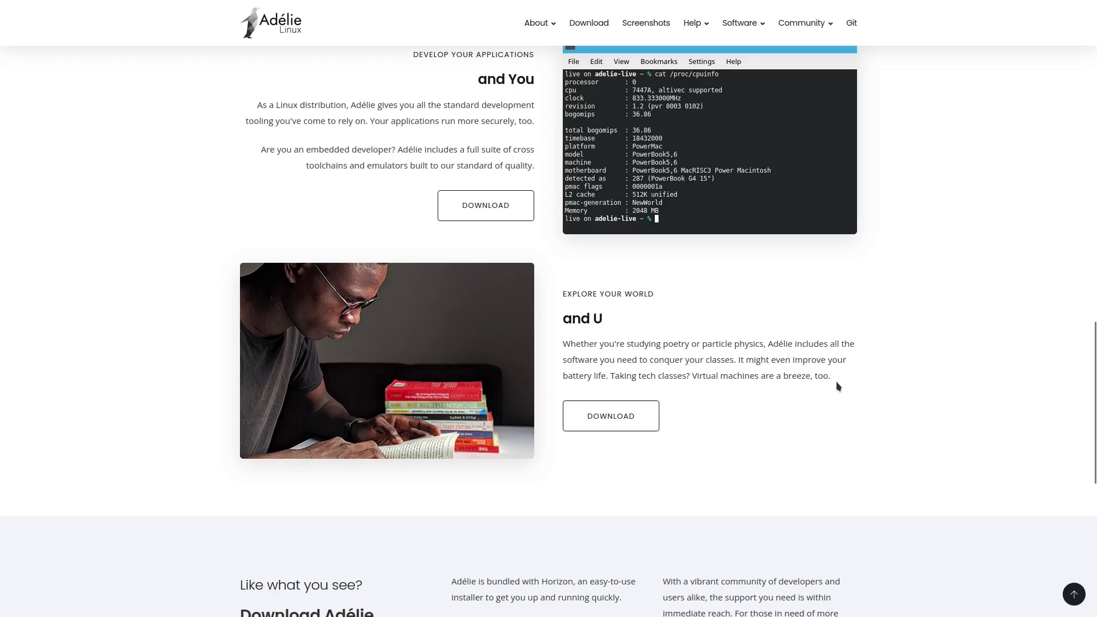
pyautogui.scroll(-8, 800, 394)
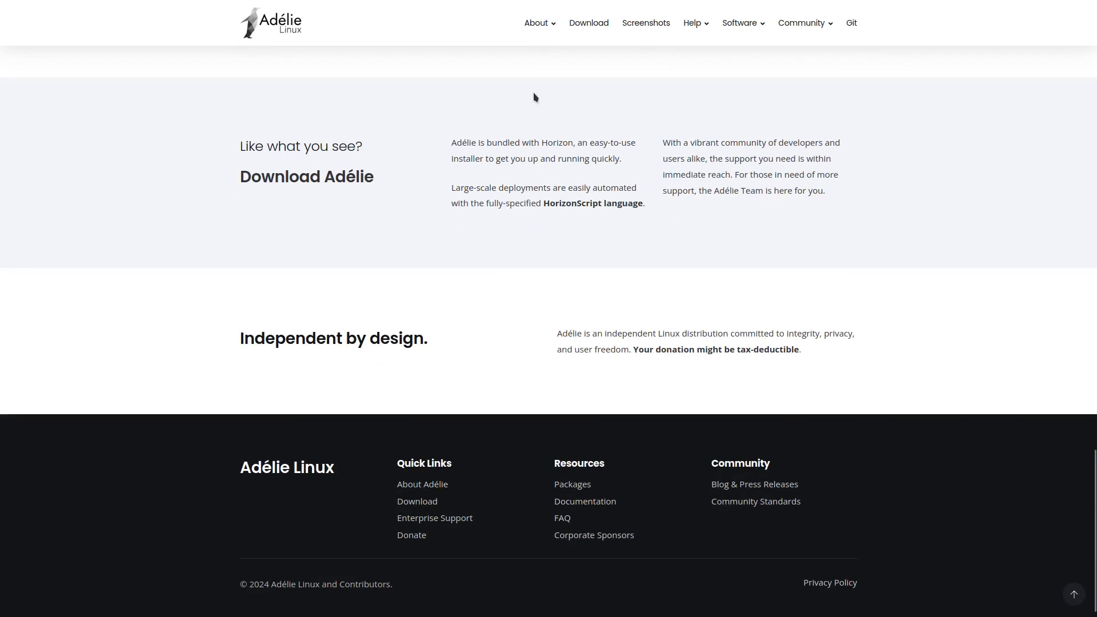
# Step: Return to the top and open Help > Getting Started
pyautogui.scroll(20, 589, 378)
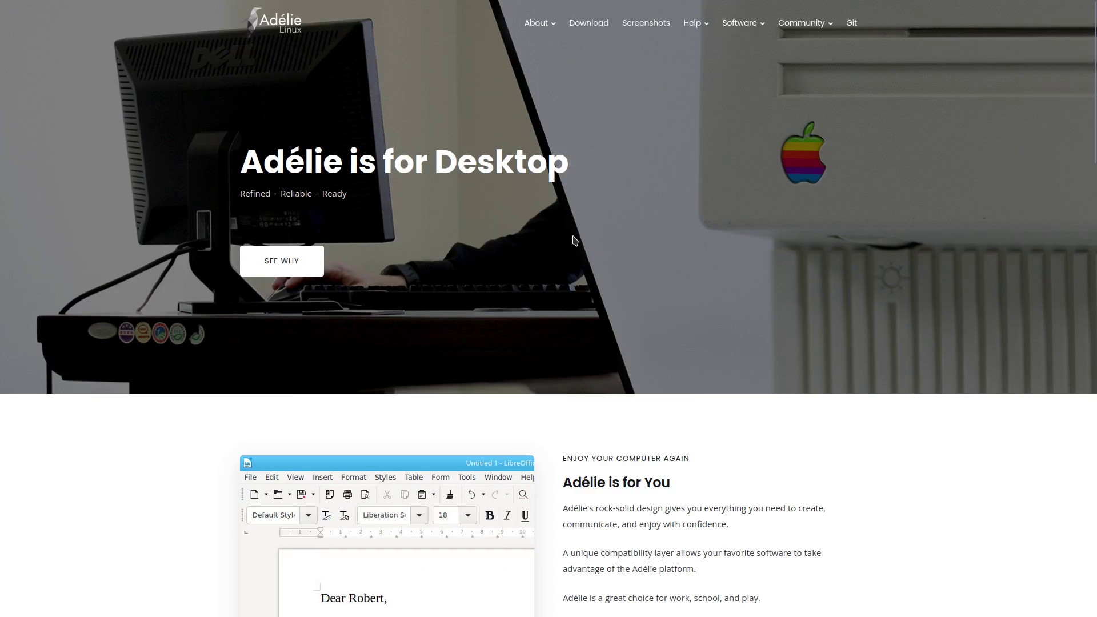
pyautogui.moveTo(692, 24)
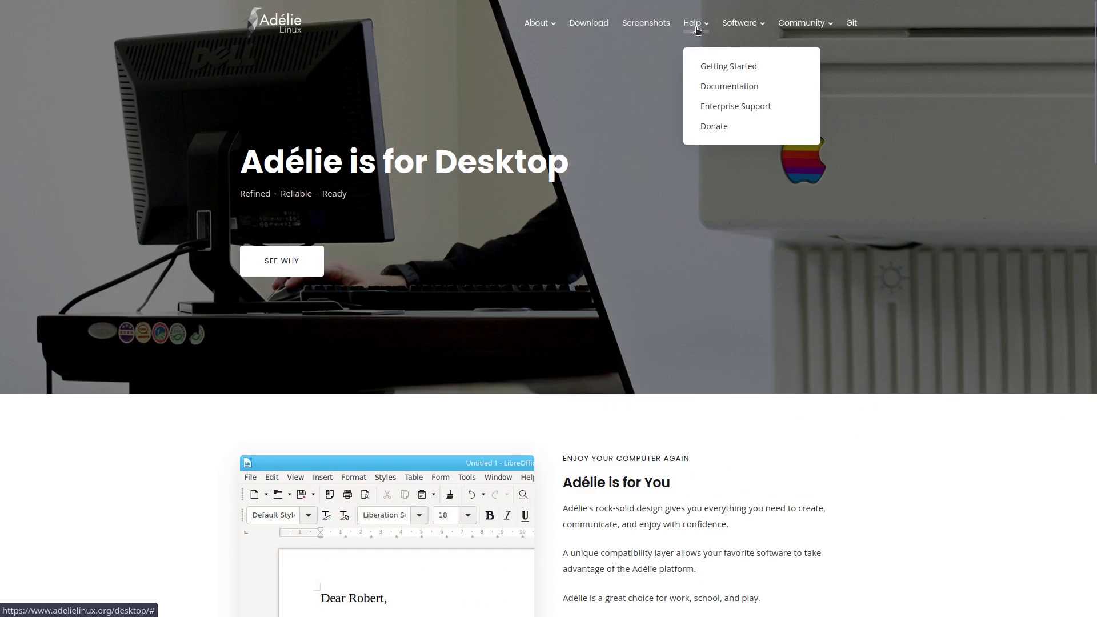
pyautogui.click(721, 71)
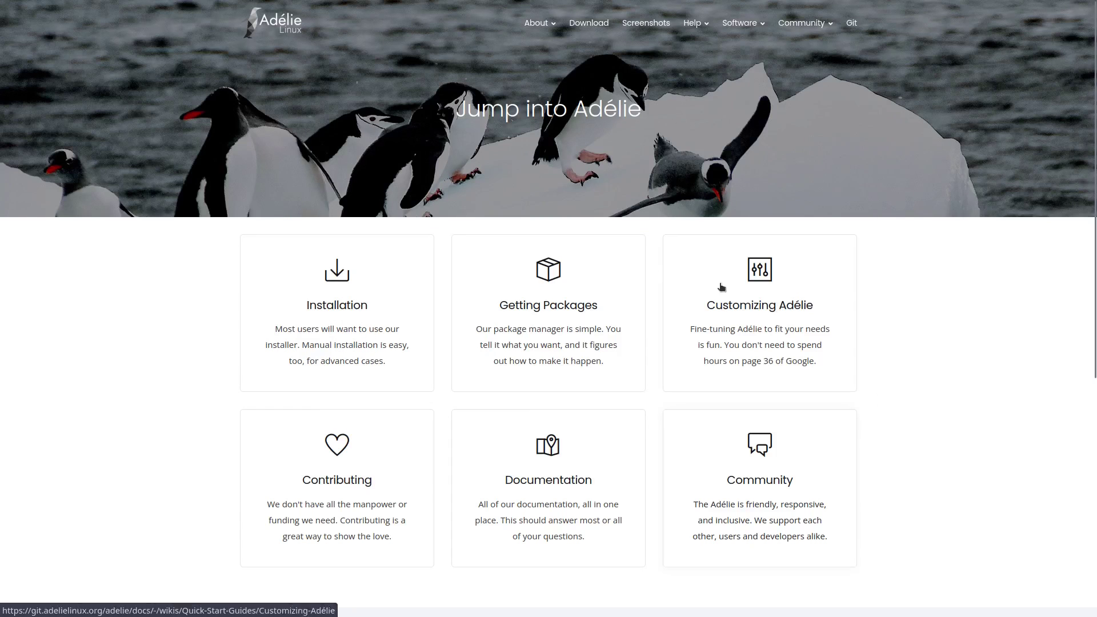
# Step: Open the Installation guide card and scroll to the Guided Installation (Horizon) instructions
pyautogui.click(345, 306)
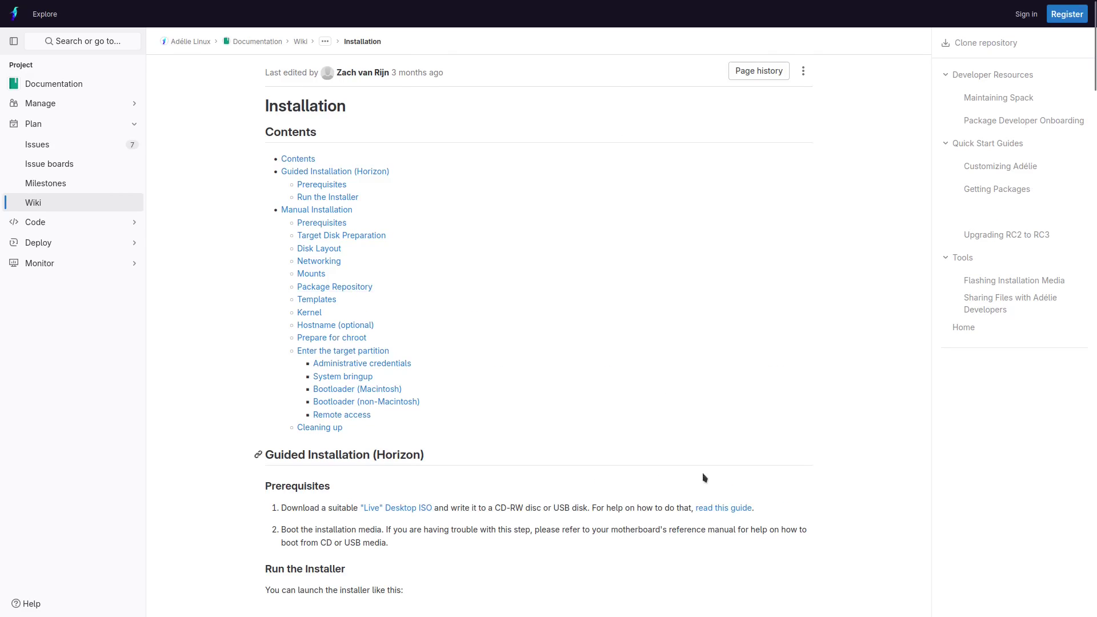
pyautogui.scroll(-4, 531, 445)
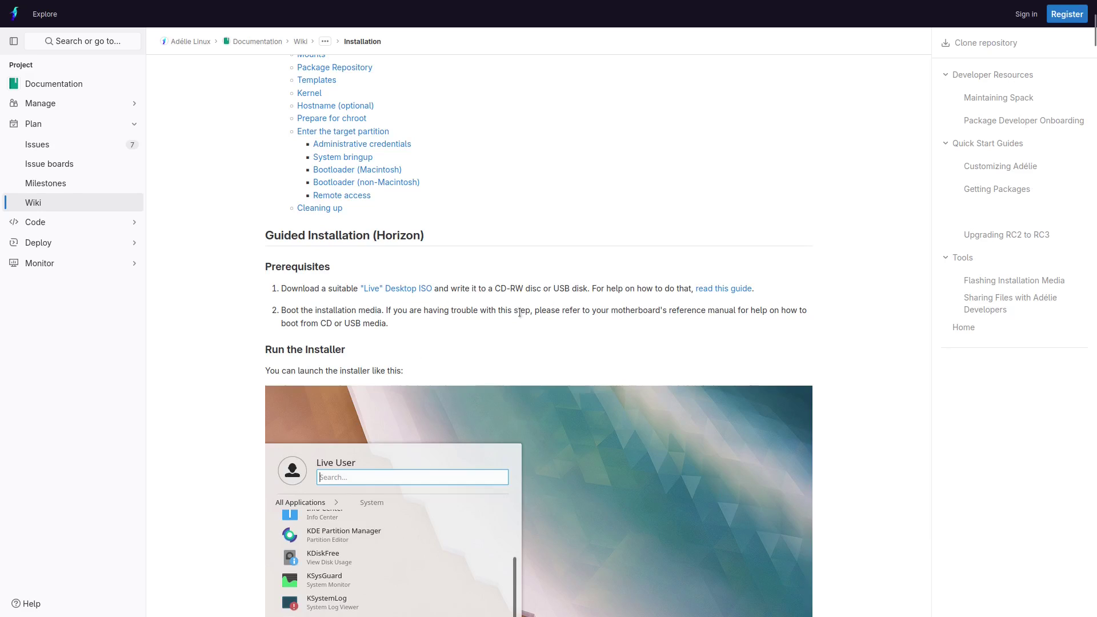
pyautogui.scroll(-6, 530, 340)
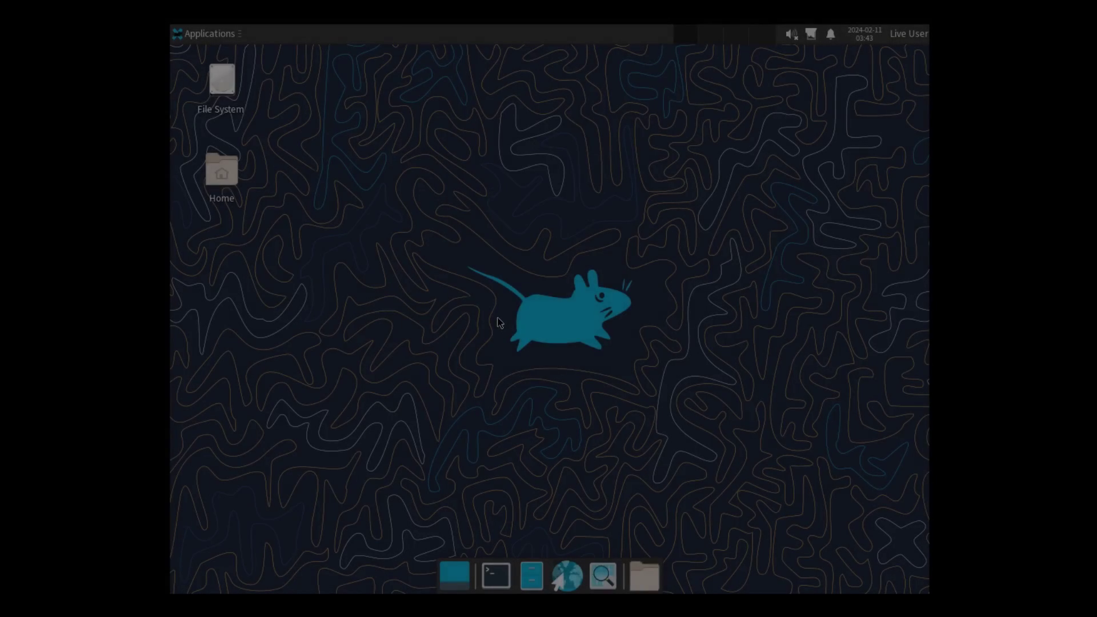
# Step: Launch System Installation from the Applications > System menu
pyautogui.click(182, 35)
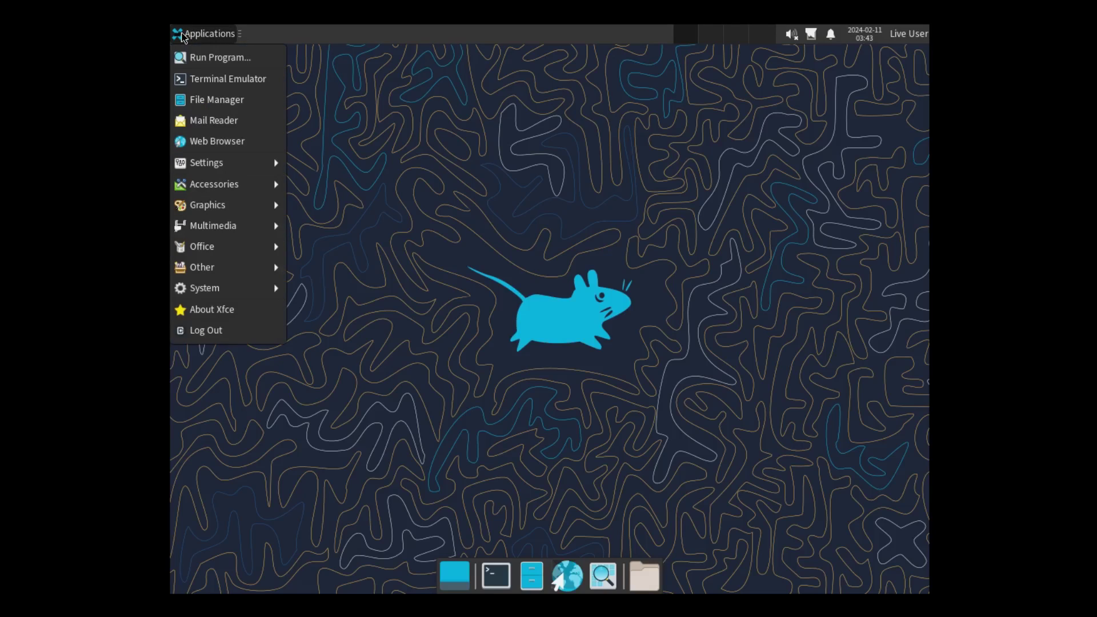
pyautogui.moveTo(238, 293)
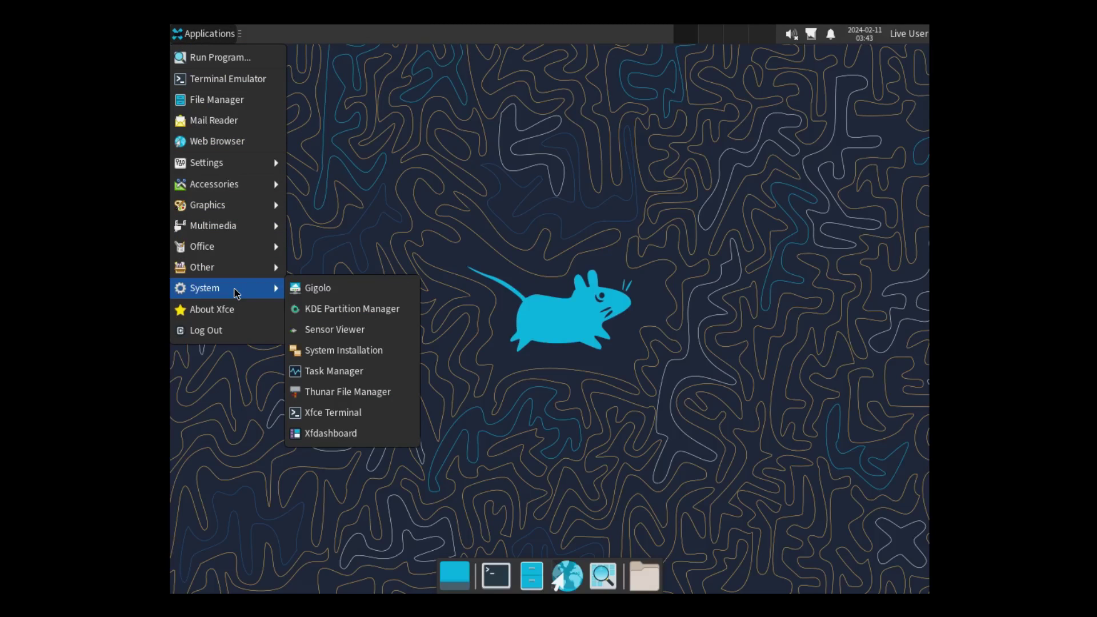
pyautogui.click(343, 351)
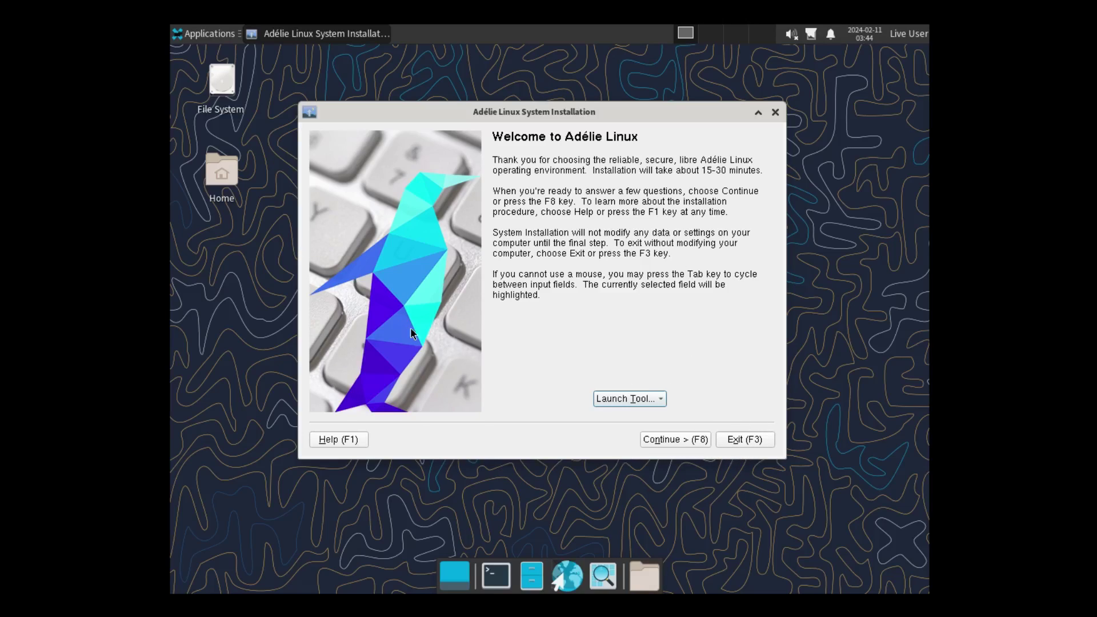
# Step: Continue past Welcome, keeping the us keyboard layout and firmware loading
pyautogui.click(669, 440)
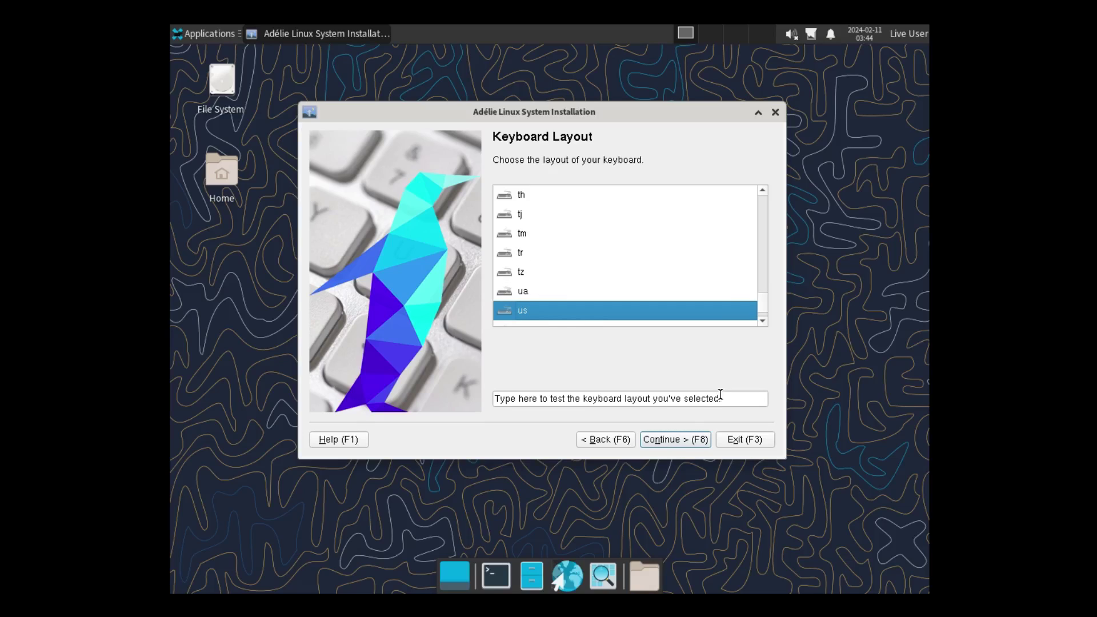
pyautogui.click(666, 439)
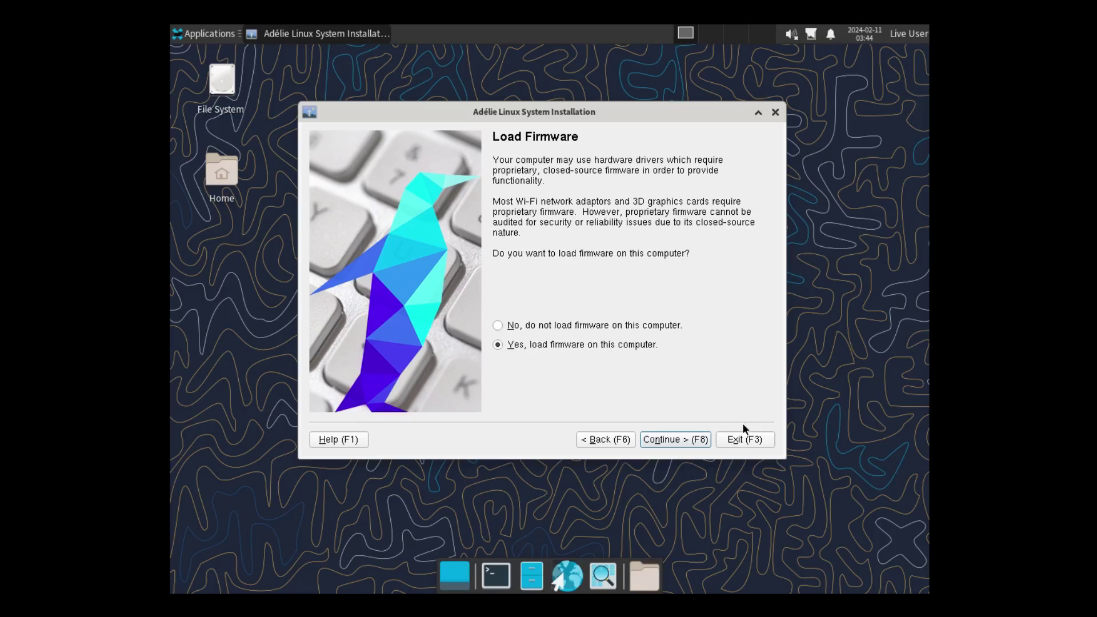
pyautogui.click(671, 443)
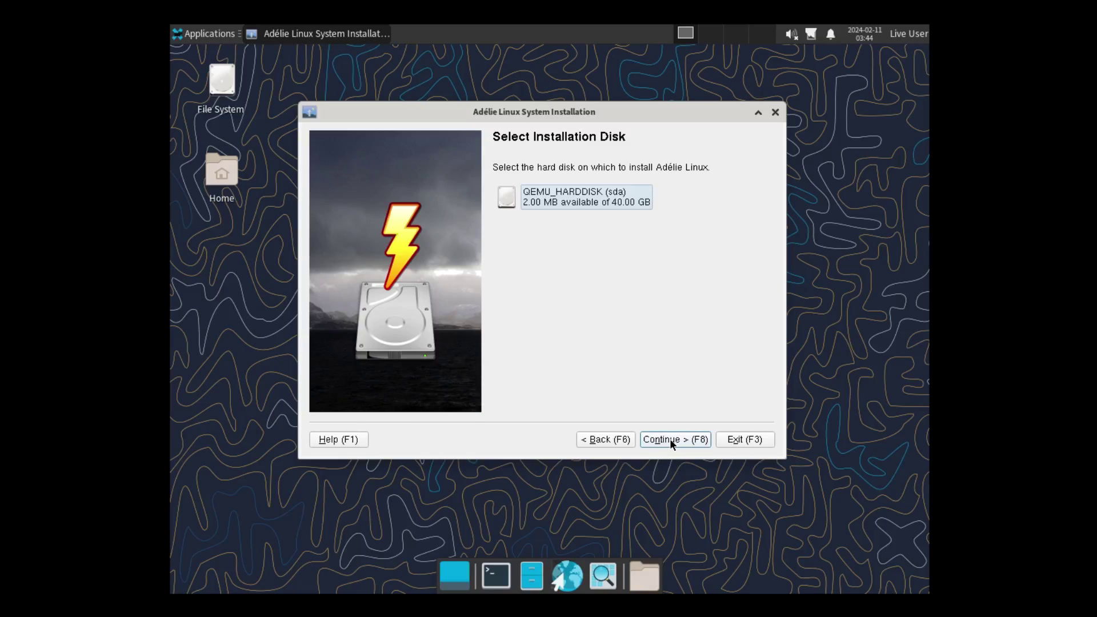
# Step: Select QEMU_HARDDISK and confirm erasing and using the whole disk
pyautogui.click(560, 196)
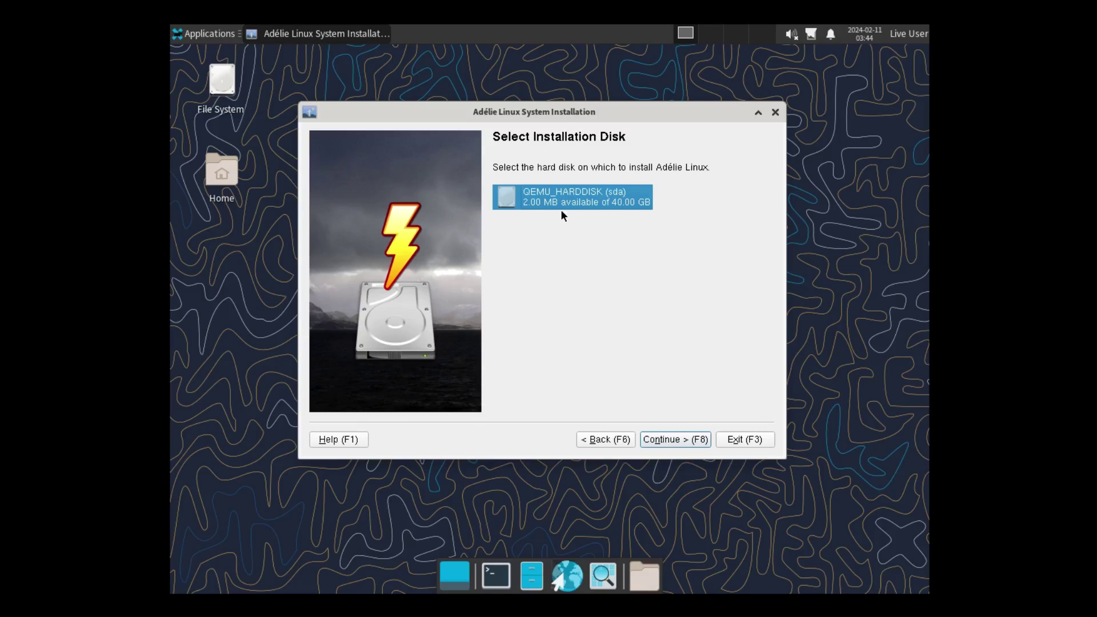
pyautogui.click(672, 439)
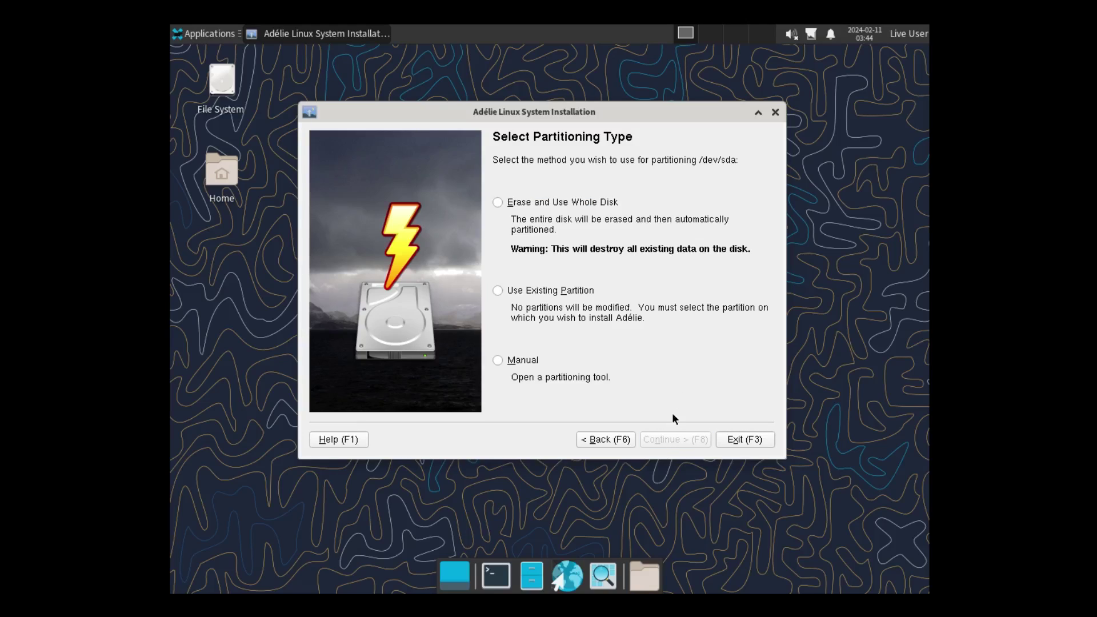
pyautogui.click(497, 202)
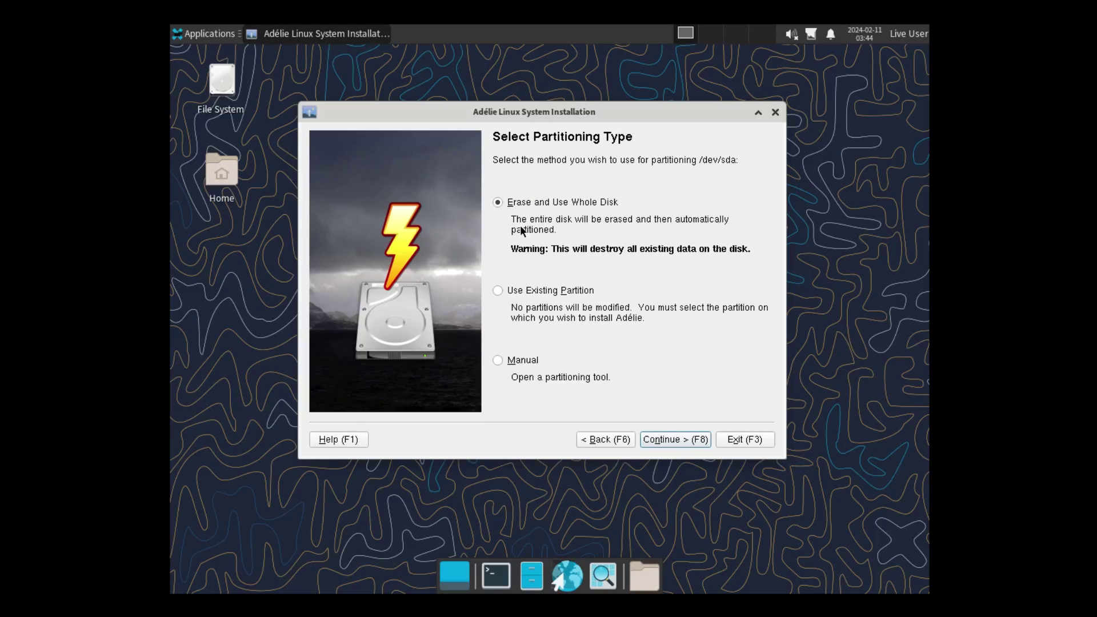
pyautogui.click(670, 437)
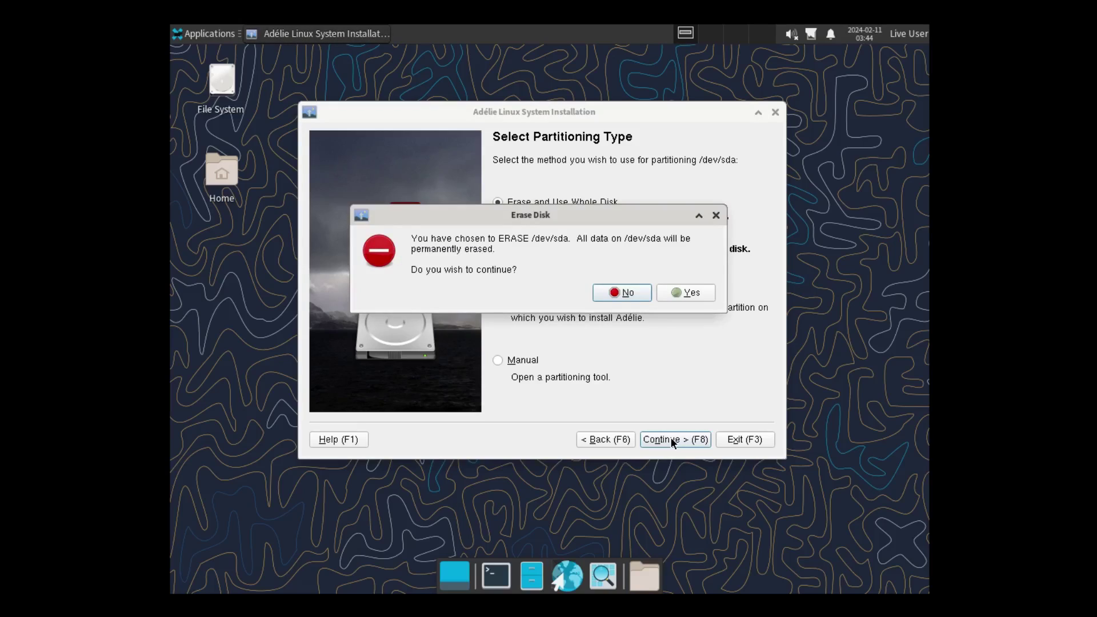
pyautogui.click(689, 293)
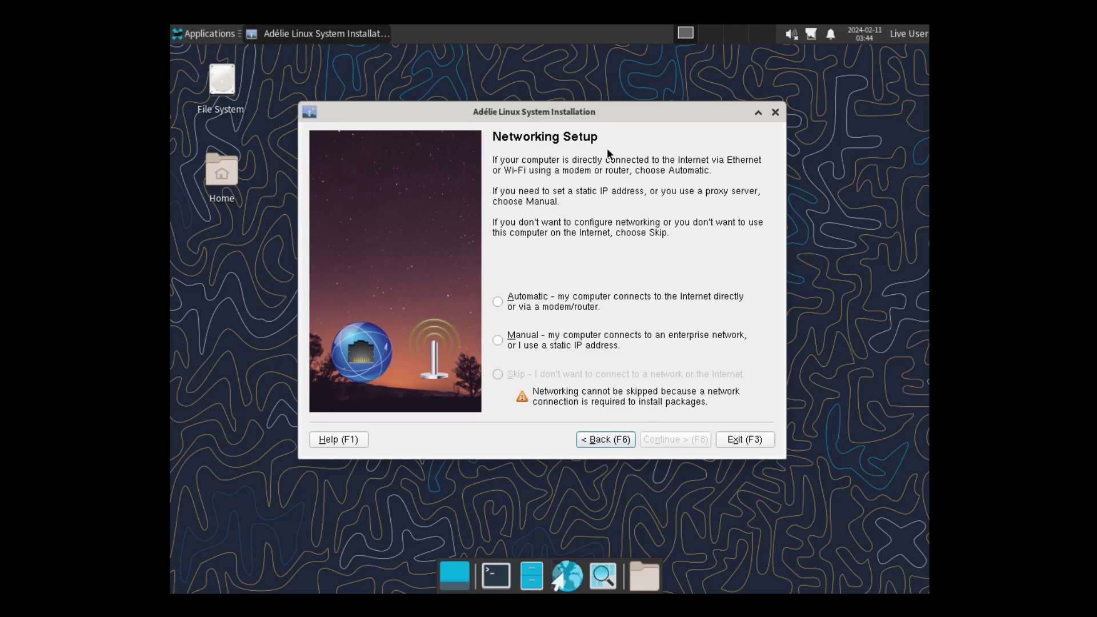
# Step: Configure networking automatically and continue once connected
pyautogui.click(497, 302)
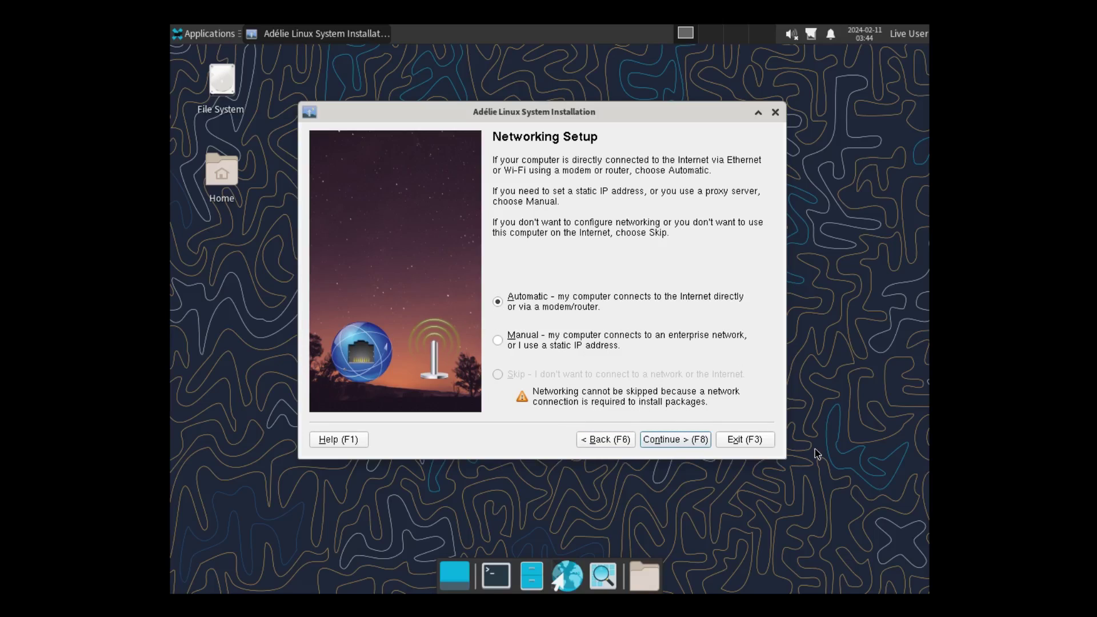
pyautogui.click(669, 440)
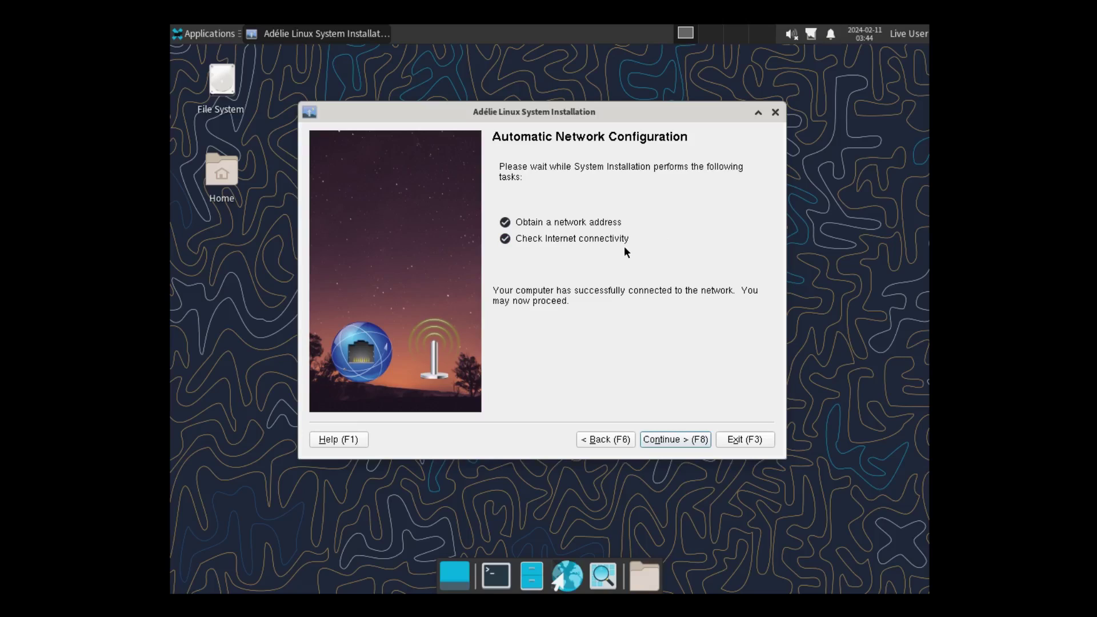
pyautogui.click(665, 439)
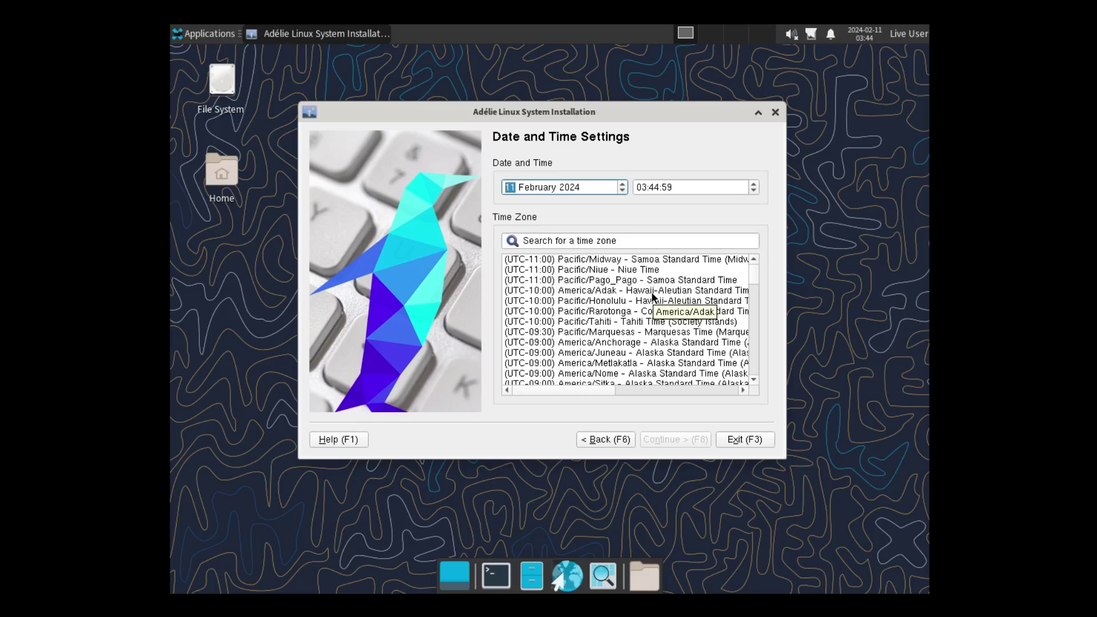
# Step: Set the time zone to America/Los_Angeles
pyautogui.scroll(-1, 651, 293)
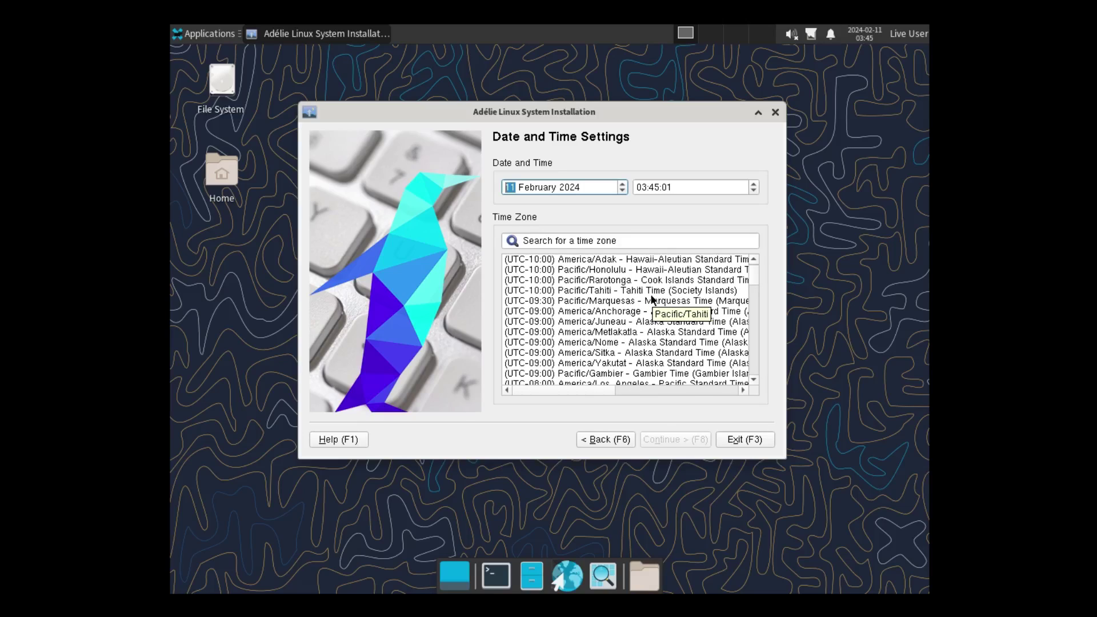
pyautogui.scroll(-2, 672, 326)
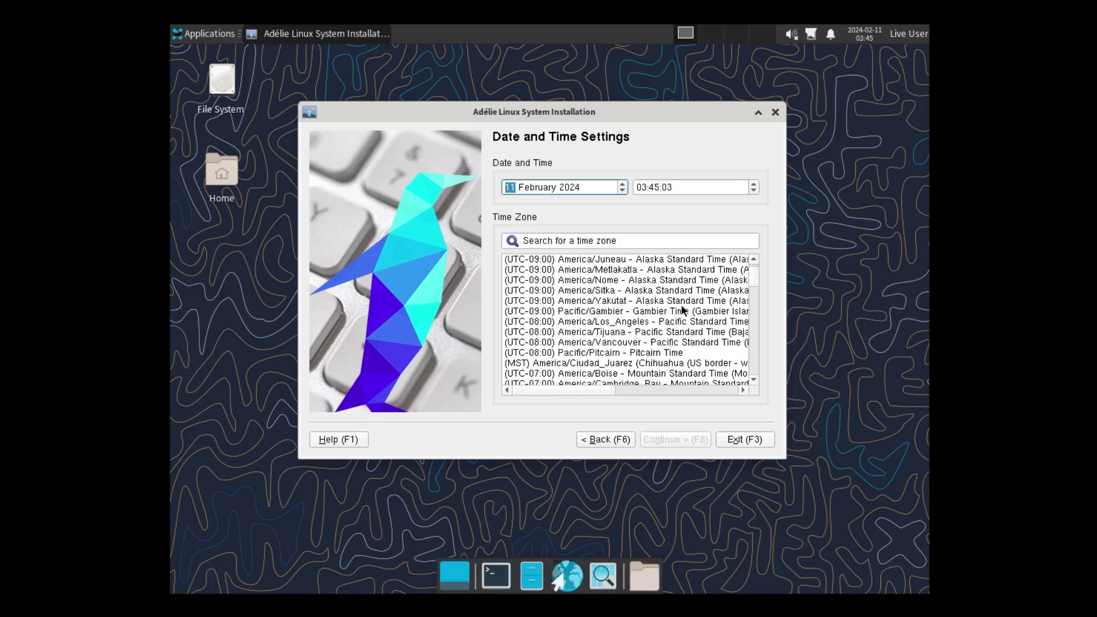
pyautogui.click(615, 321)
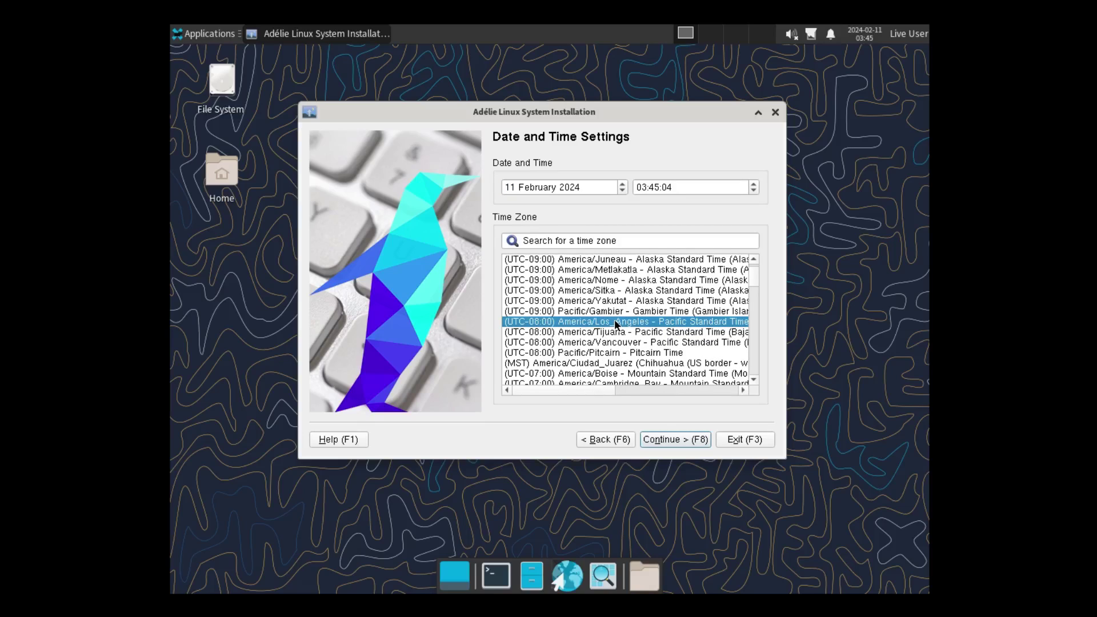
pyautogui.click(664, 439)
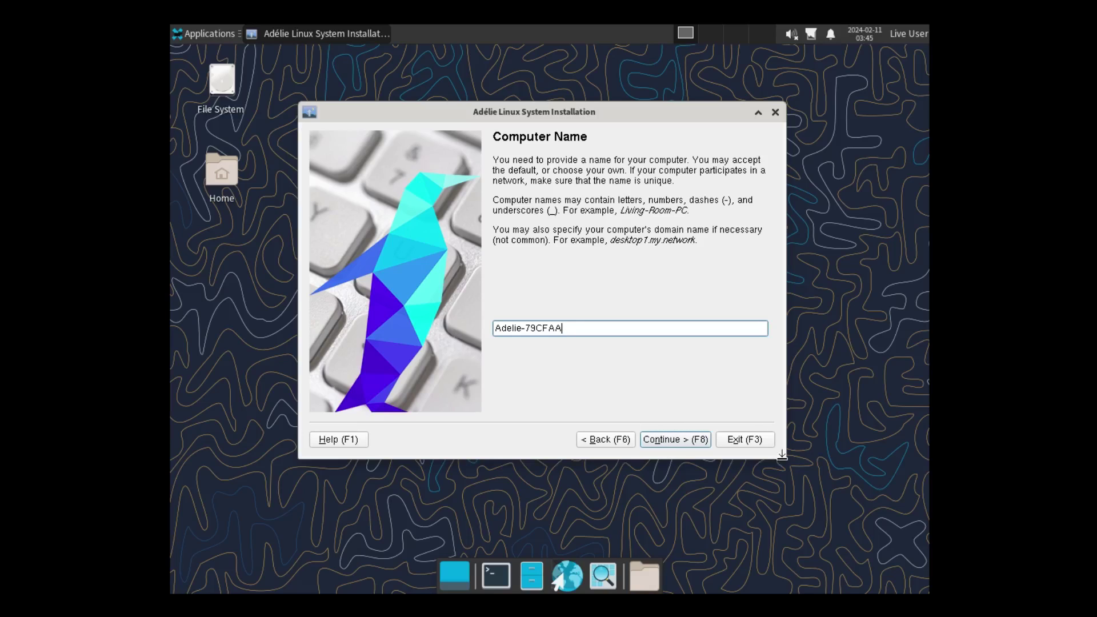
# Step: Keep the default computer name, choose XFCE Standard software, and keep the boot loader
pyautogui.click(671, 438)
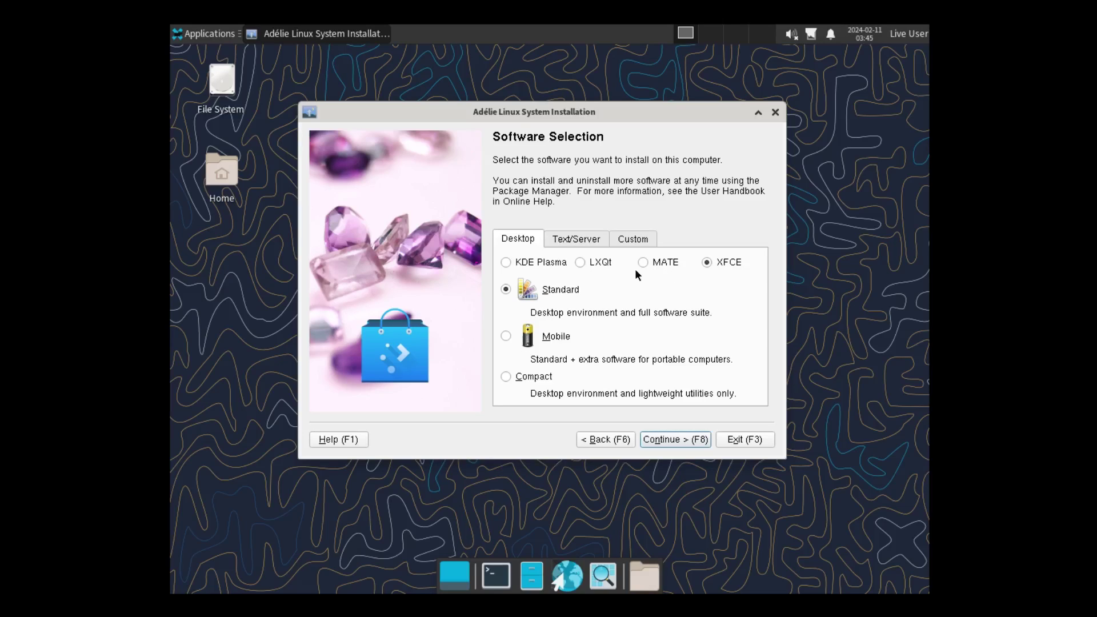
pyautogui.click(584, 239)
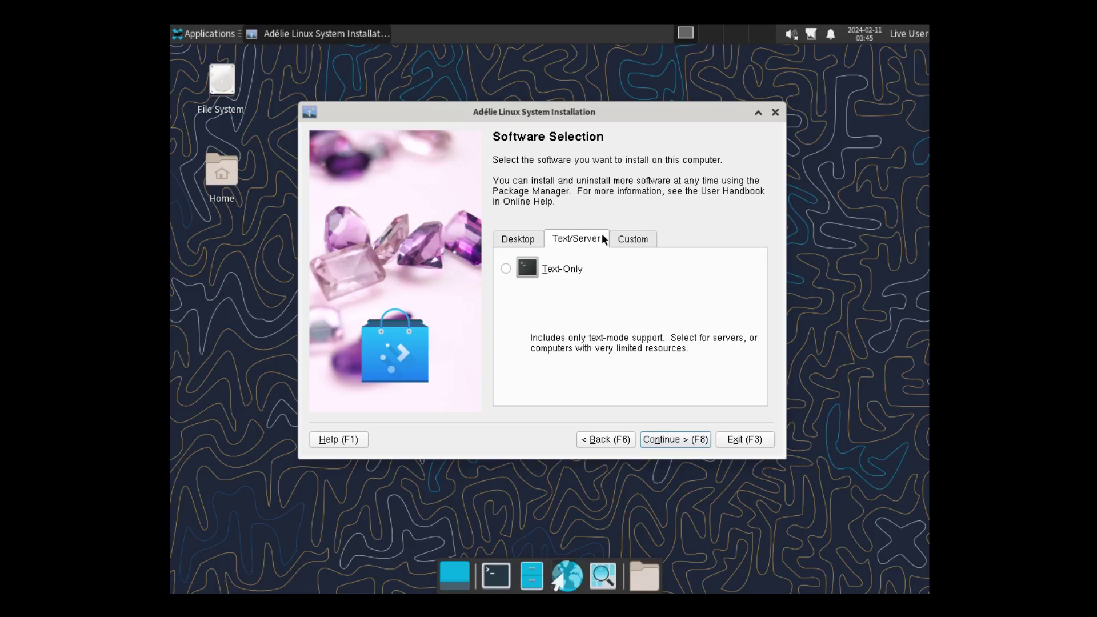
pyautogui.click(634, 239)
pyautogui.click(516, 243)
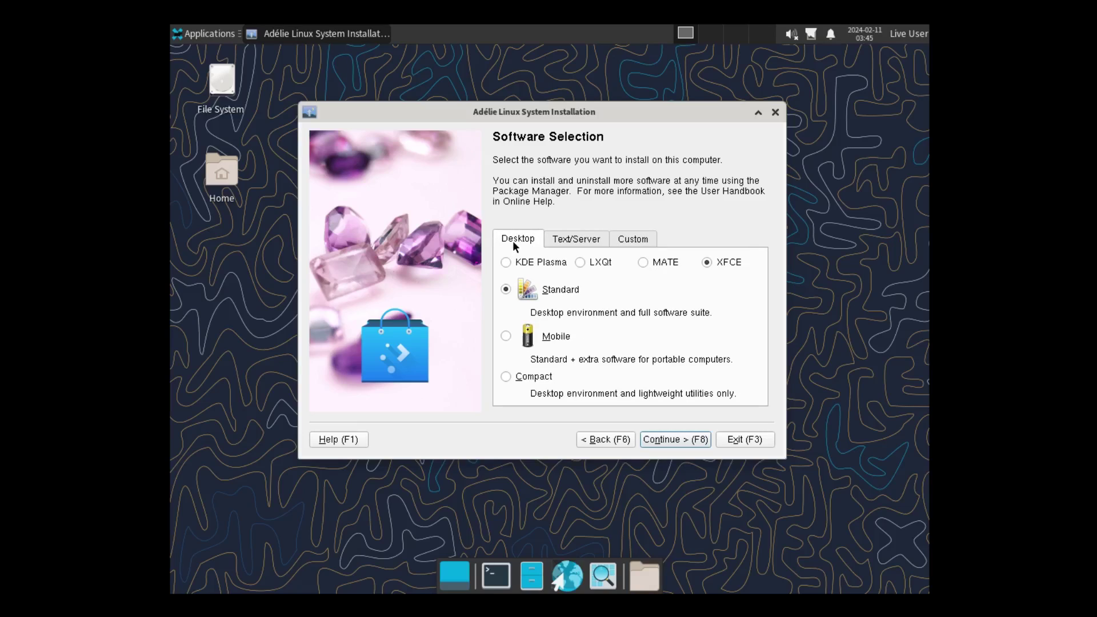
pyautogui.click(663, 439)
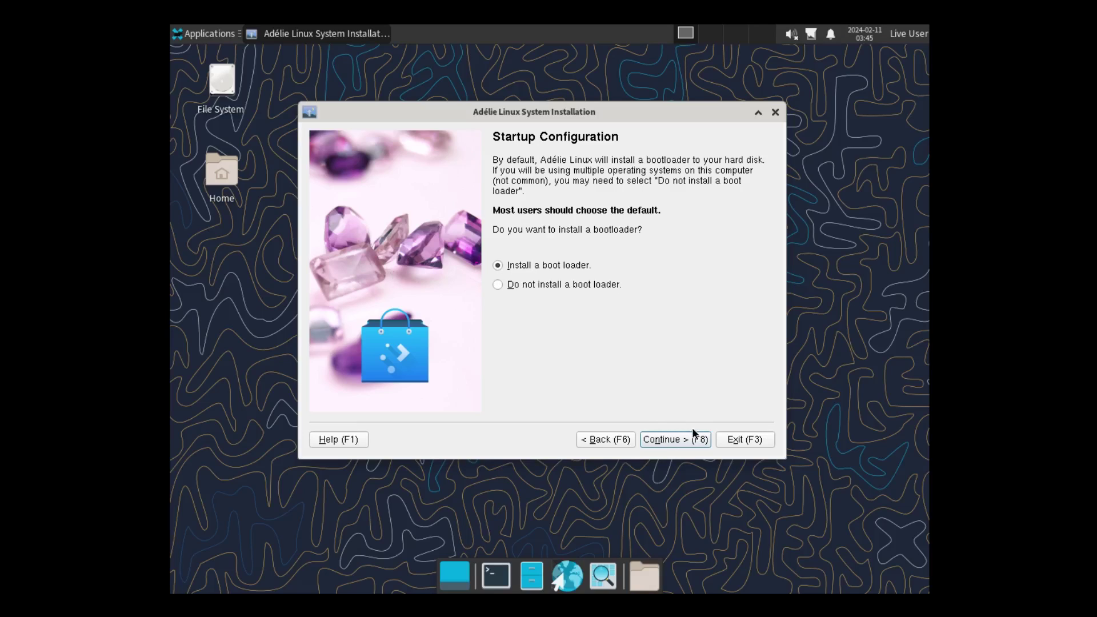
pyautogui.click(664, 438)
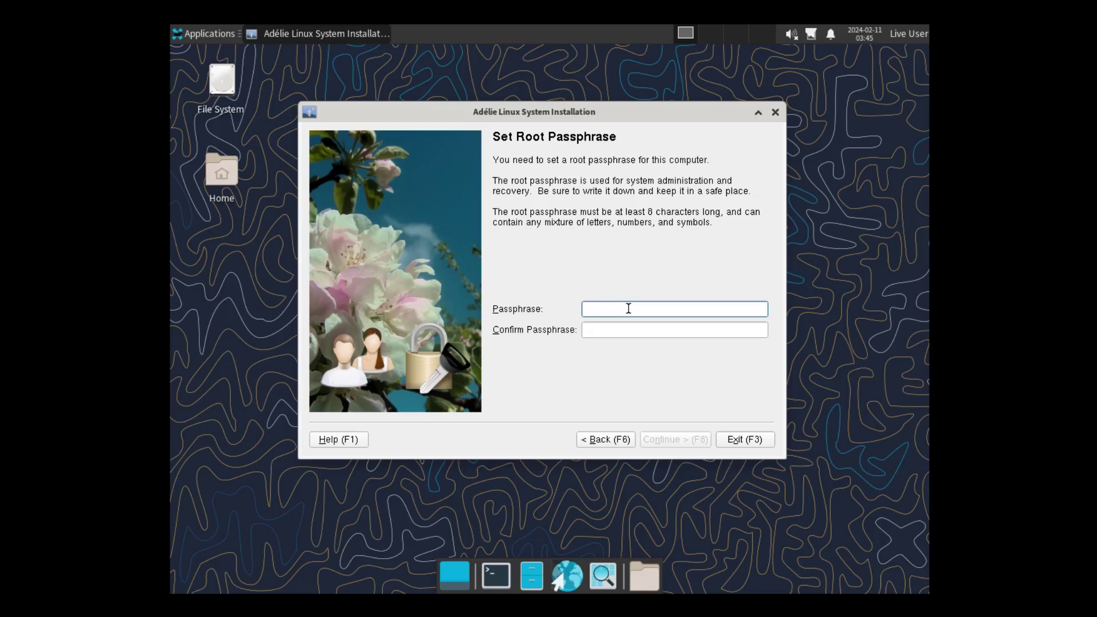
# Step: Enter the root passphrase in both fields and continue to User Accounts
pyautogui.write('••')
pyautogui.click(602, 331)
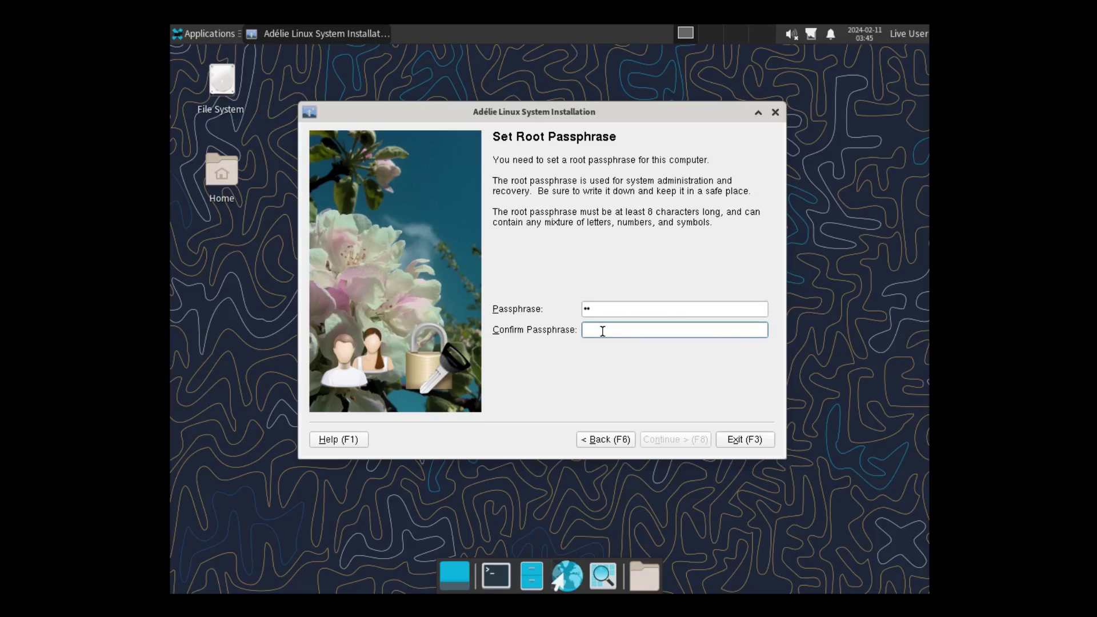
pyautogui.write('••')
pyautogui.click(596, 307)
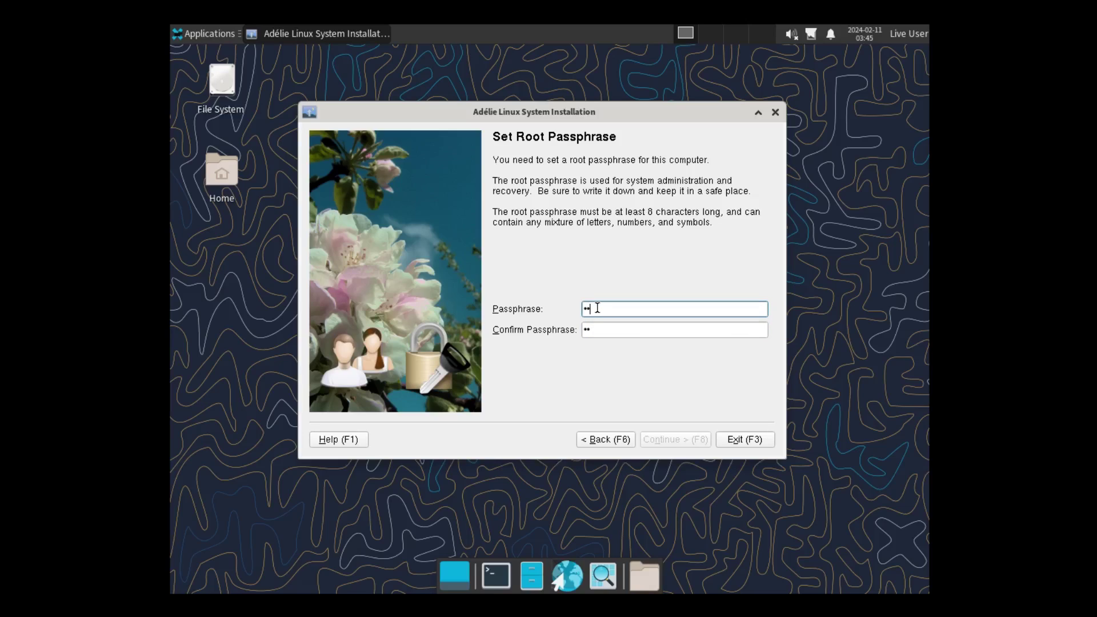
pyautogui.write('•••••••')
pyautogui.click(615, 324)
pyautogui.write('••••••')
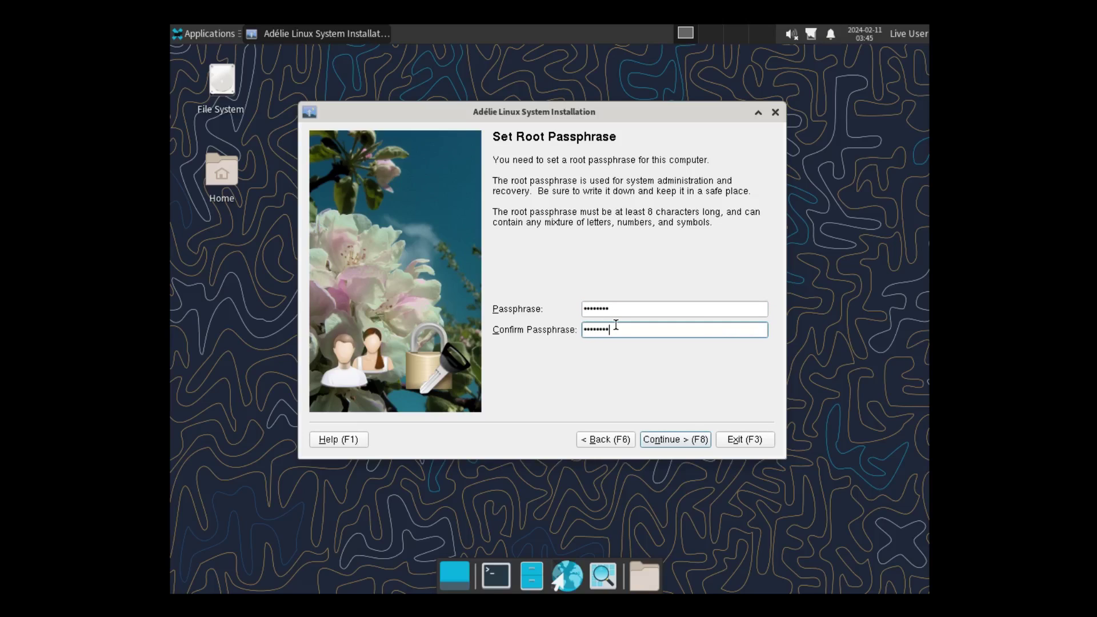
pyautogui.click(679, 440)
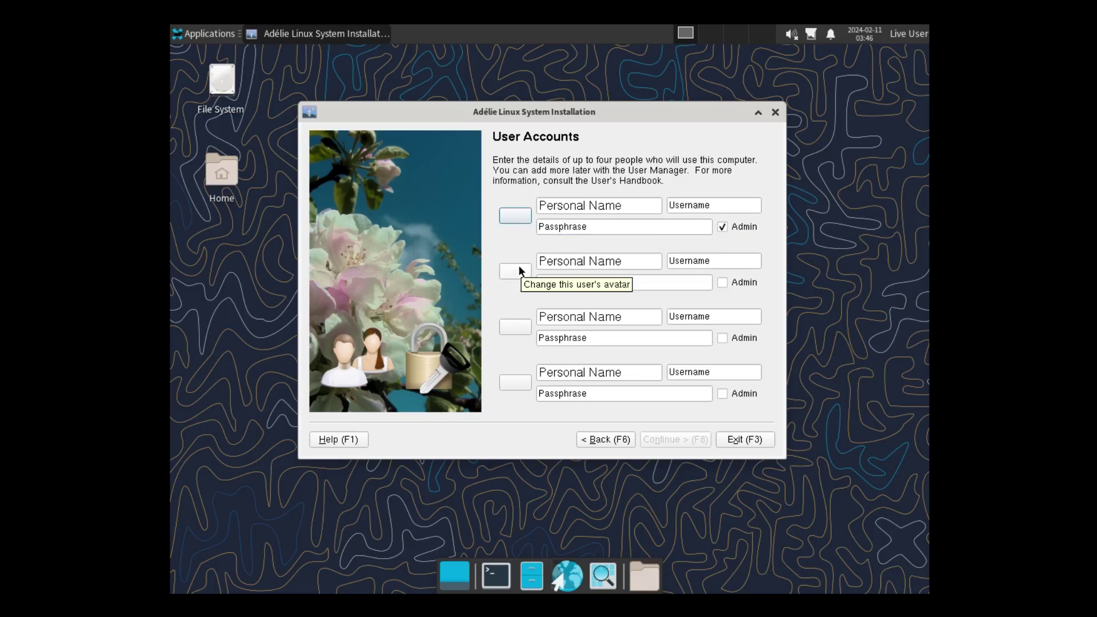
# Step: Skip the avatar, enter the first user's personal name and passphrase, and continue
pyautogui.click(515, 216)
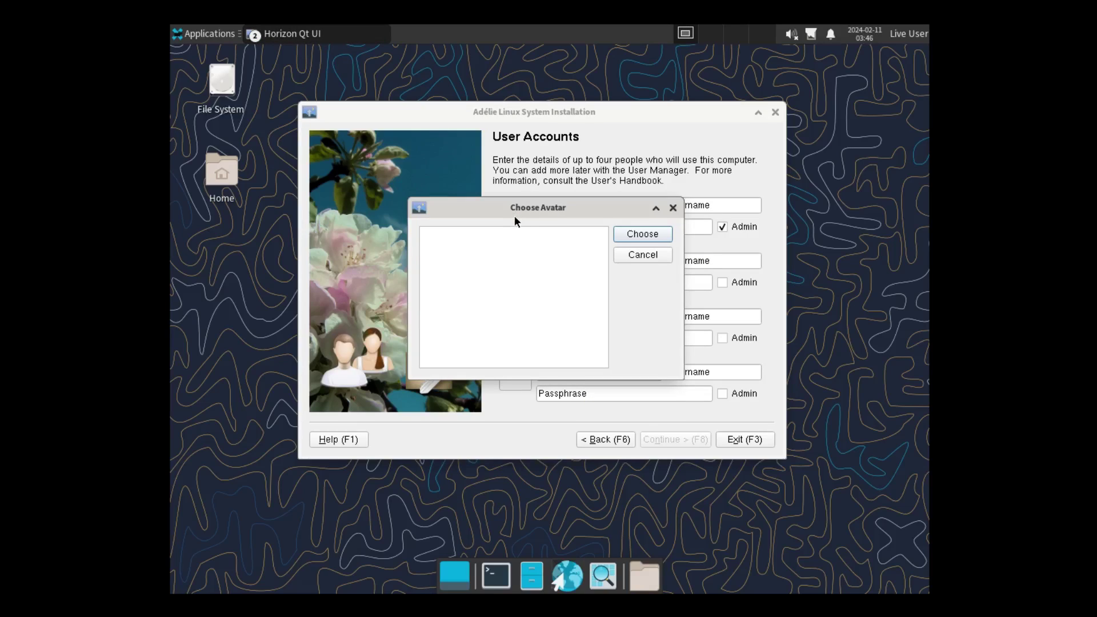
pyautogui.click(650, 254)
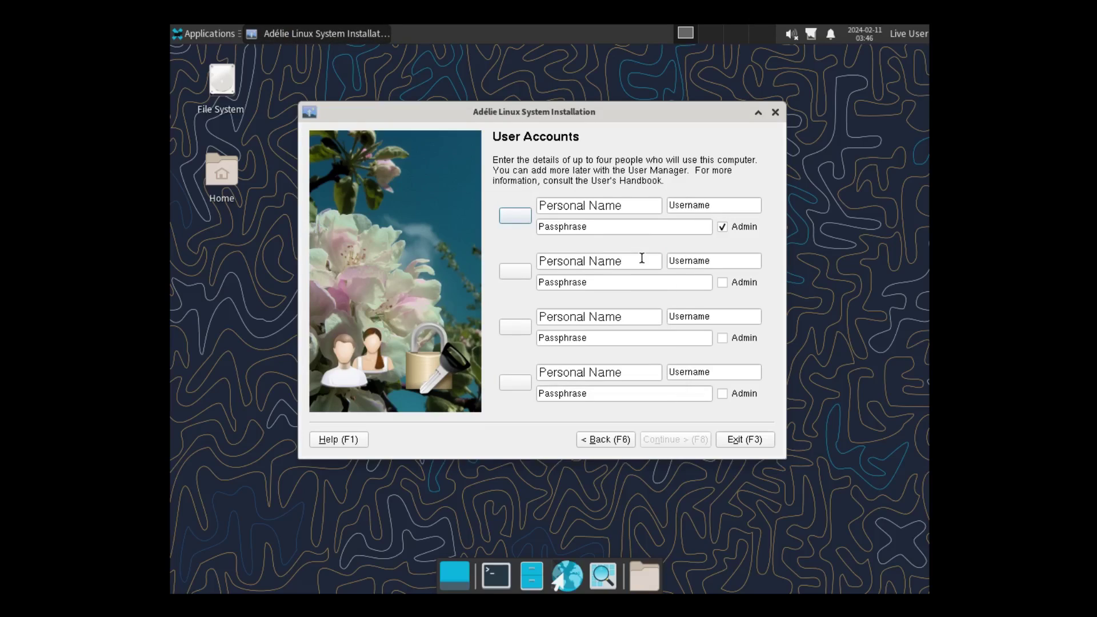
pyautogui.click(565, 206)
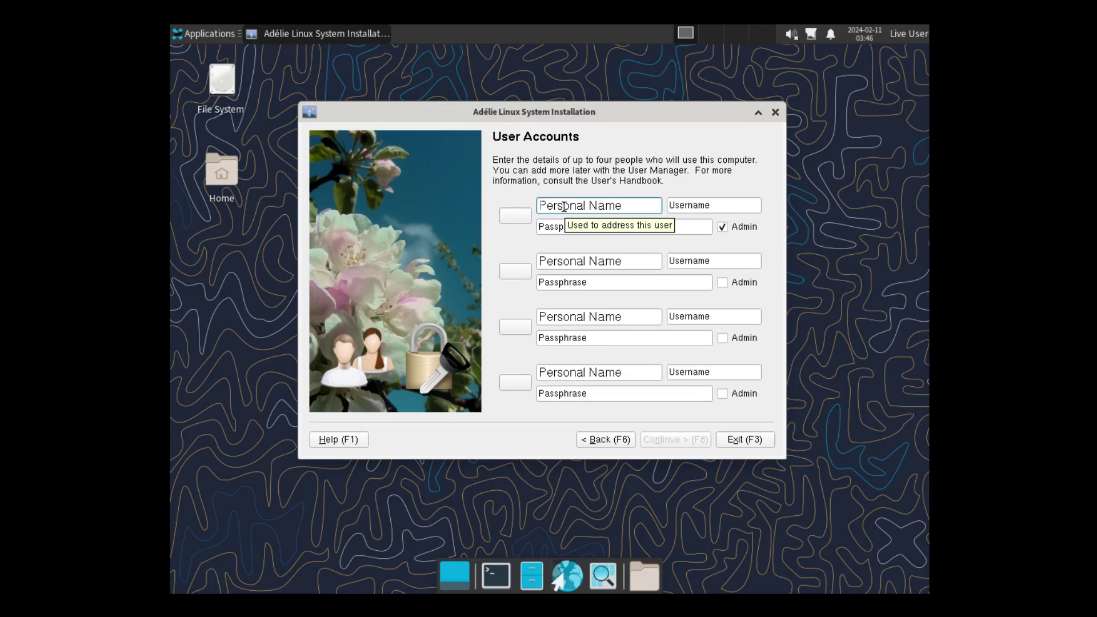
pyautogui.write('linuxhub')
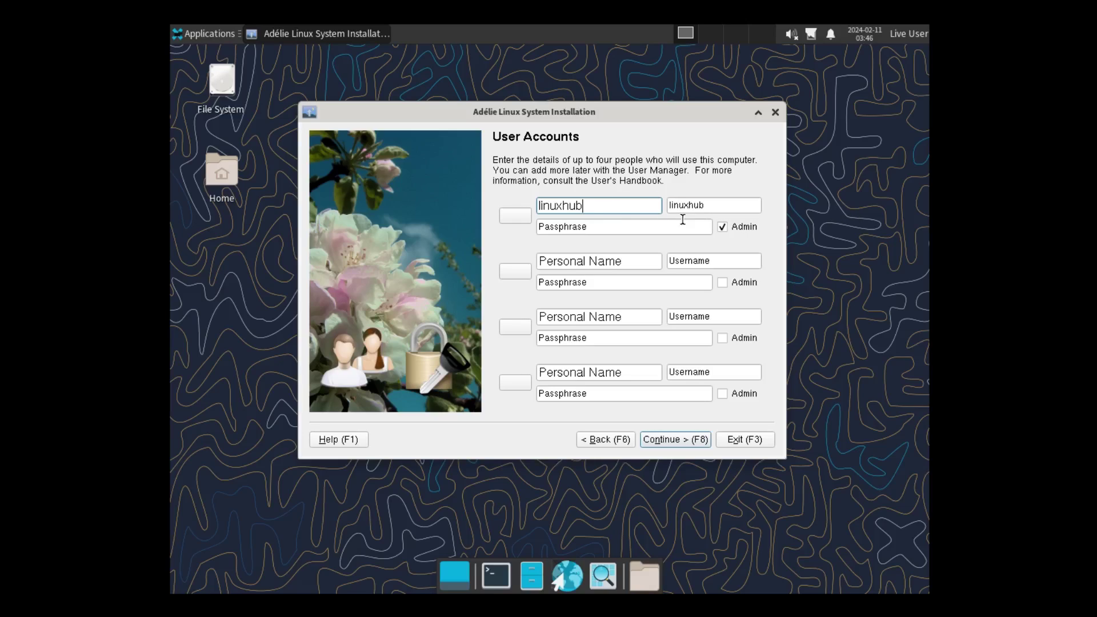
pyautogui.click(570, 227)
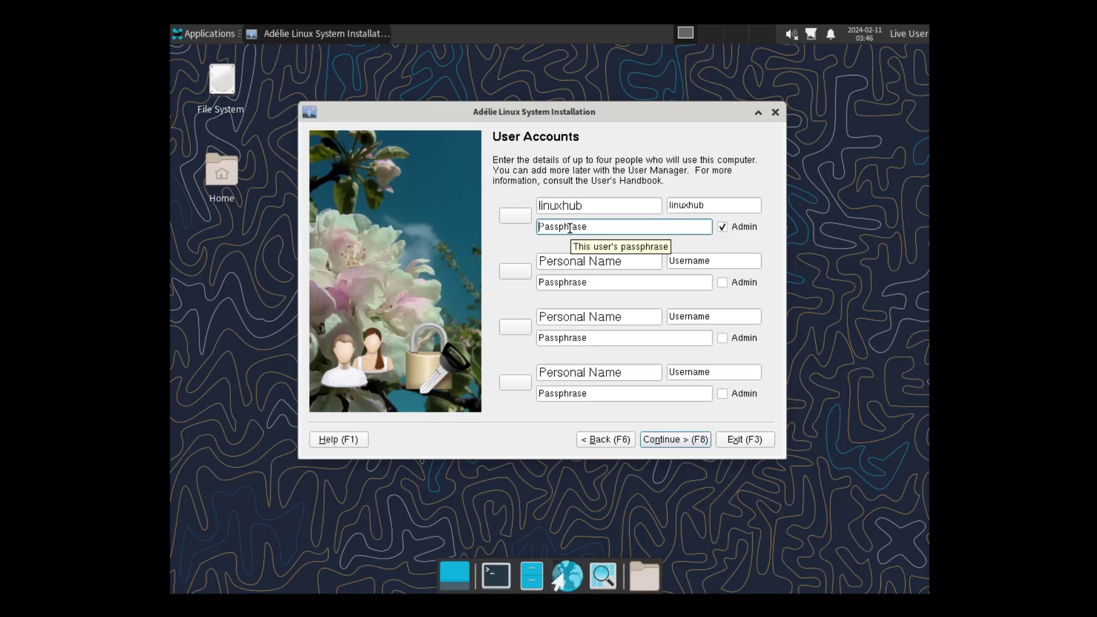
pyautogui.write('********')
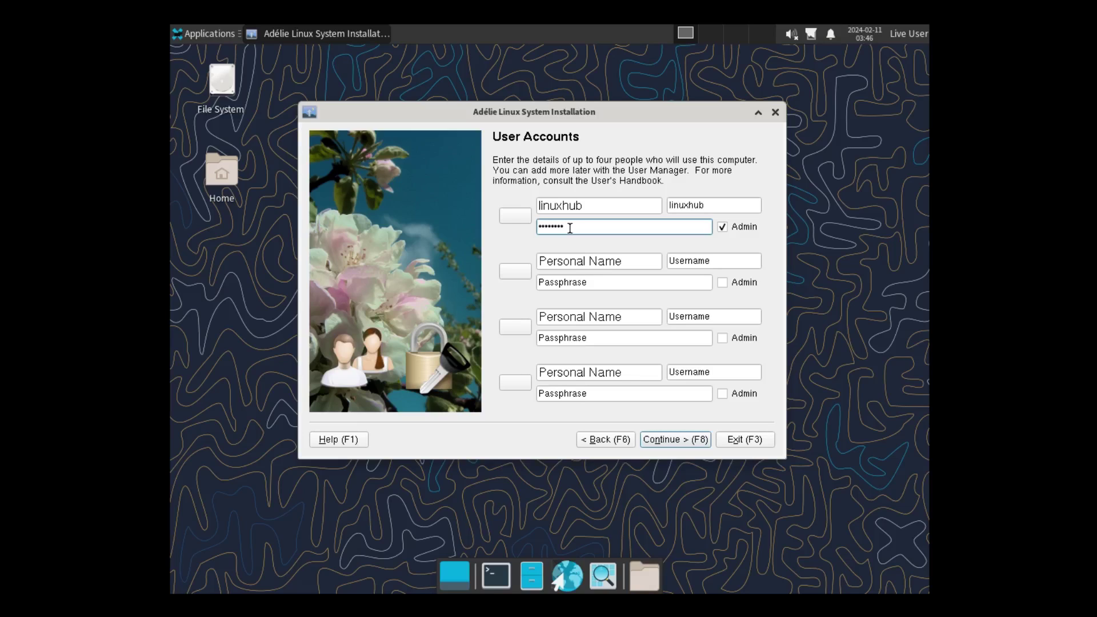
pyautogui.press('Return')
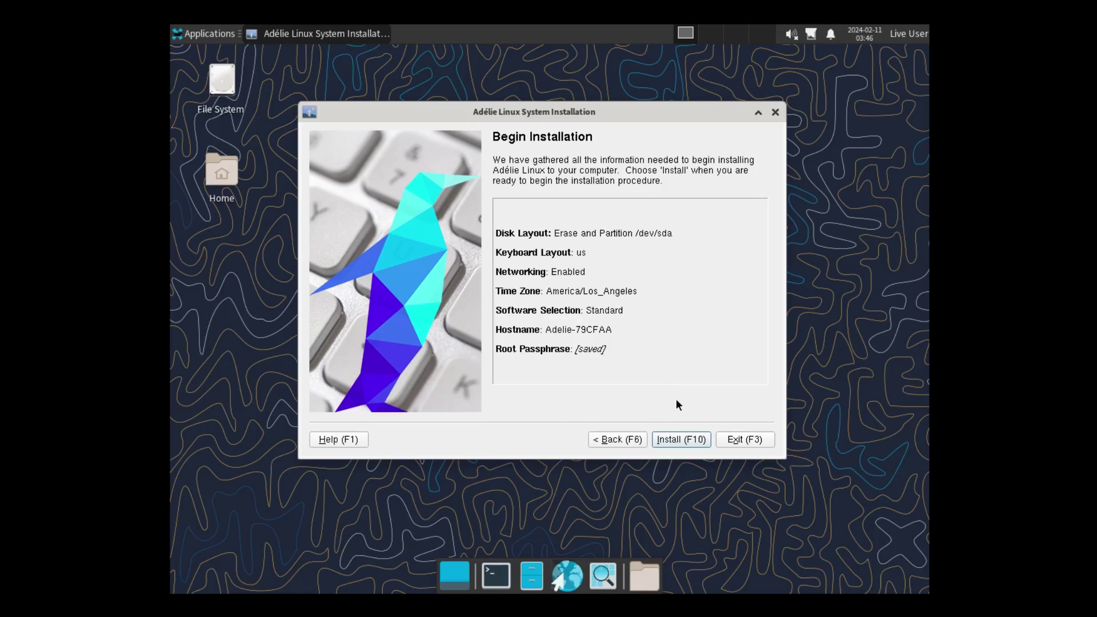
# Step: Install Adélie Linux and reboot into the new user's login screen
pyautogui.click(685, 441)
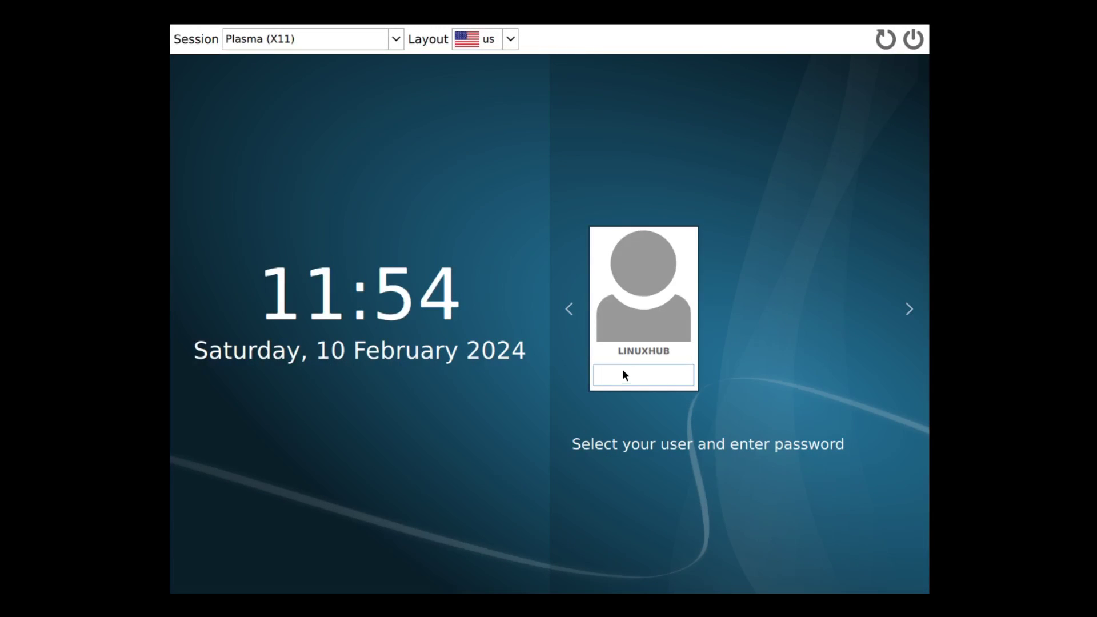
# Step: Log in as the new user by entering their password
pyautogui.write('********')
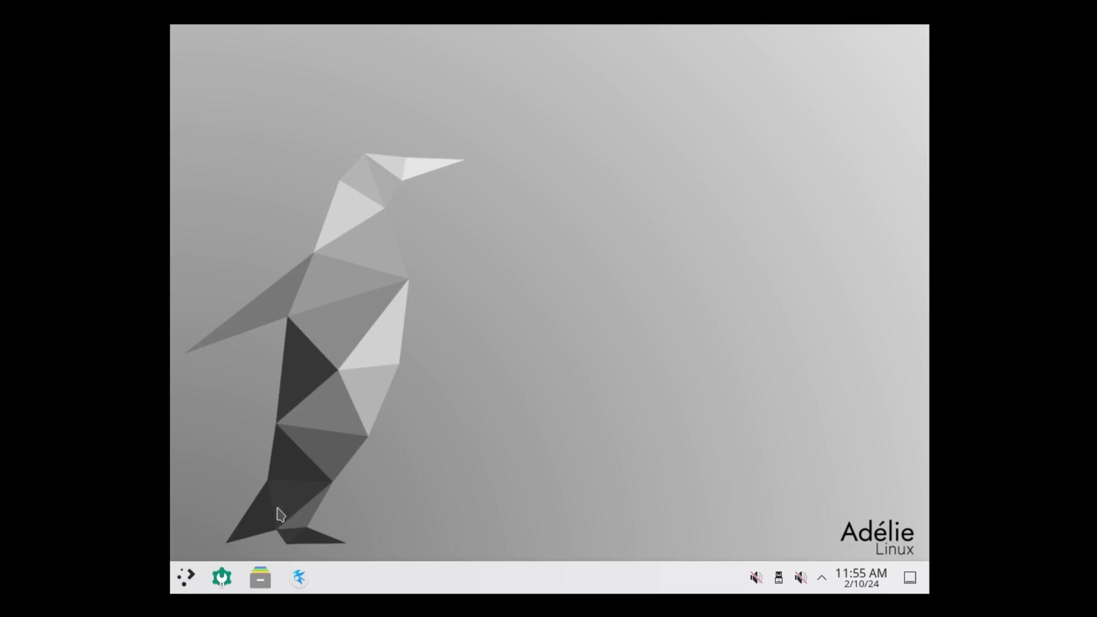
# Step: Set the display resolution to 1920x1080 under Display and Monitor, apply it, and close System Settings
pyautogui.click(229, 578)
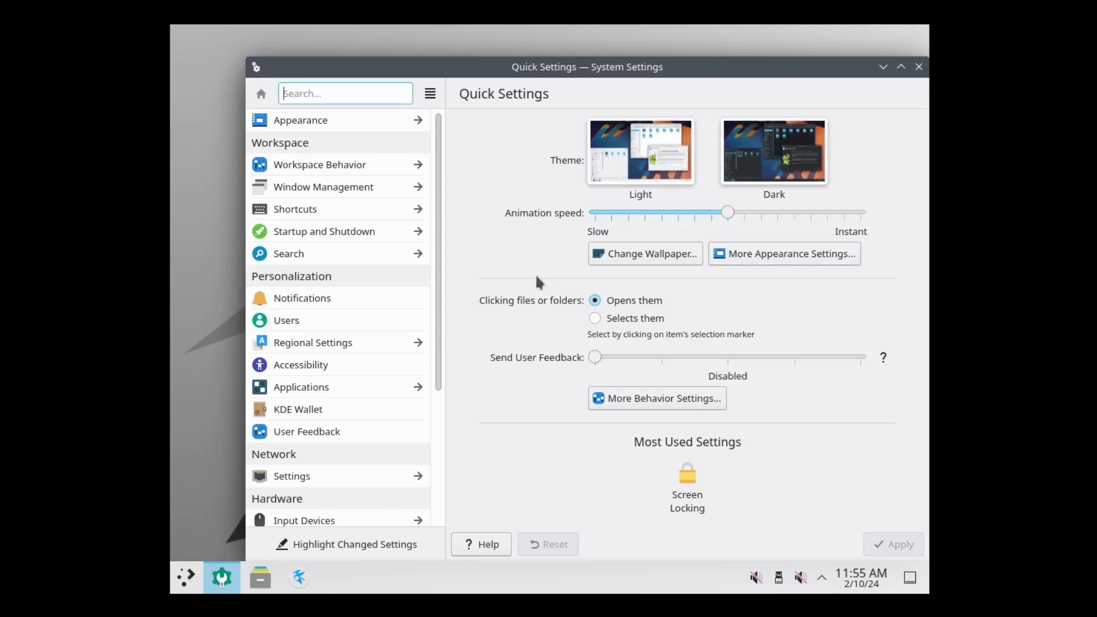
pyautogui.scroll(-2, 313, 307)
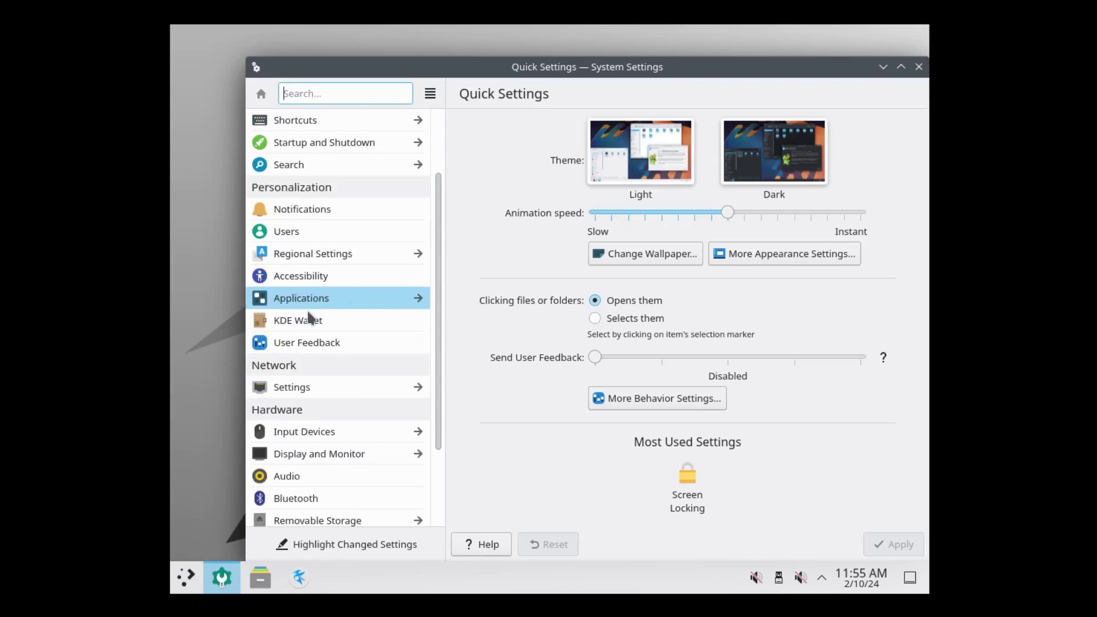
pyautogui.scroll(-1, 319, 339)
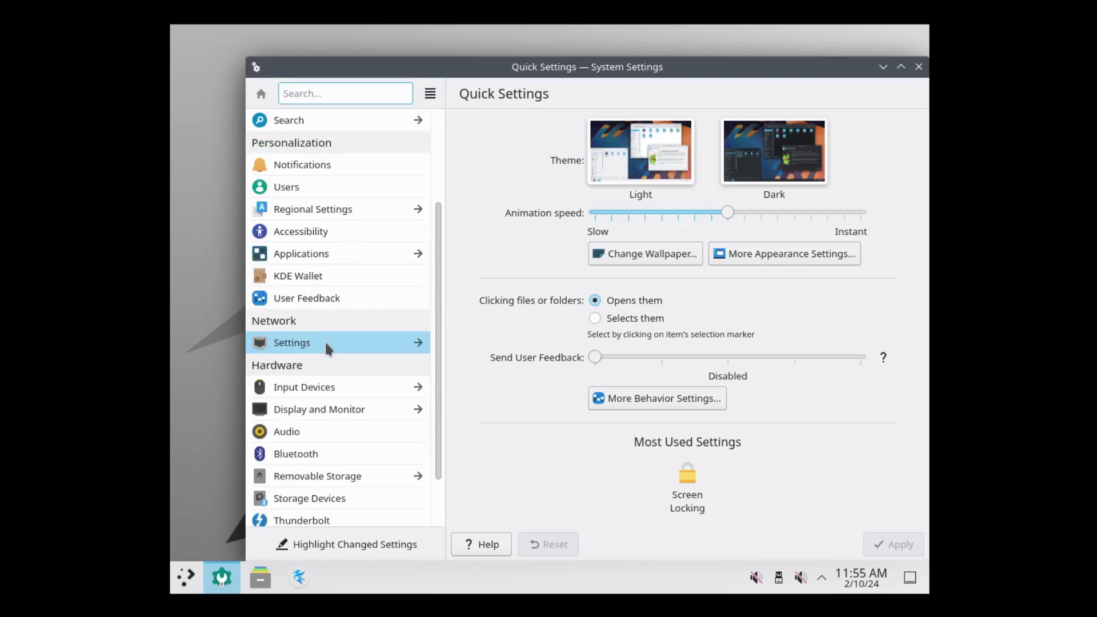
pyautogui.click(319, 412)
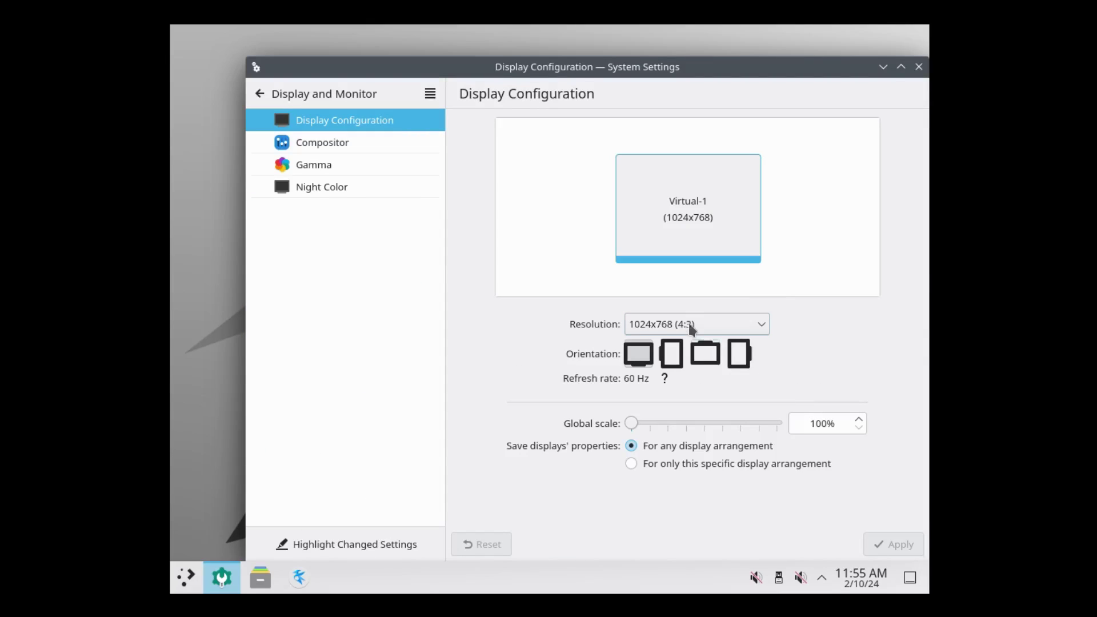
pyautogui.click(674, 326)
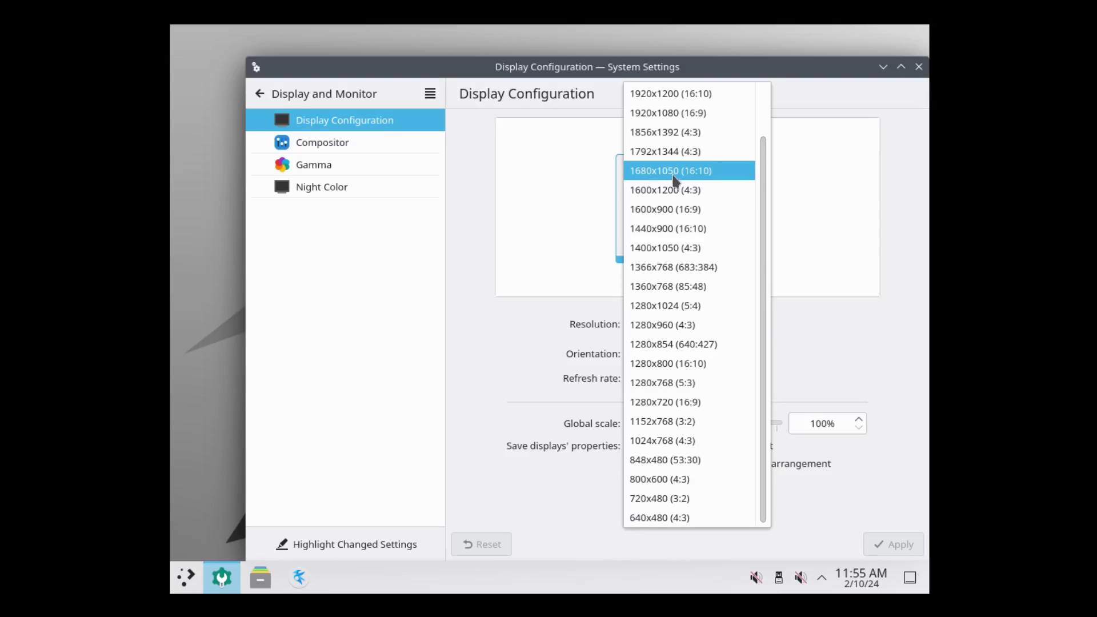
pyautogui.click(668, 114)
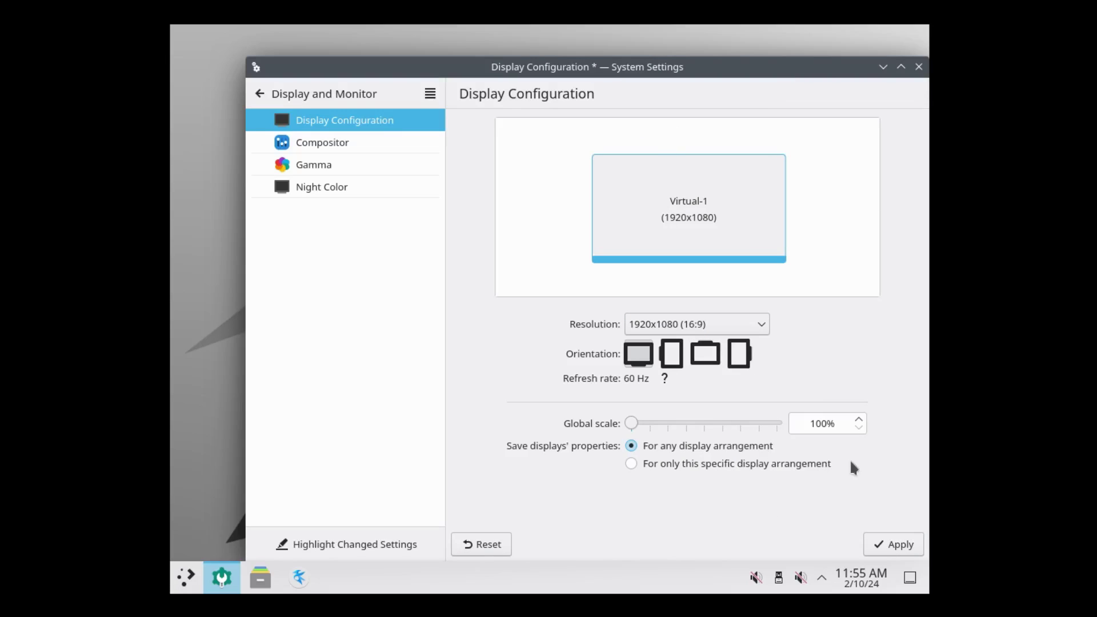
pyautogui.click(917, 539)
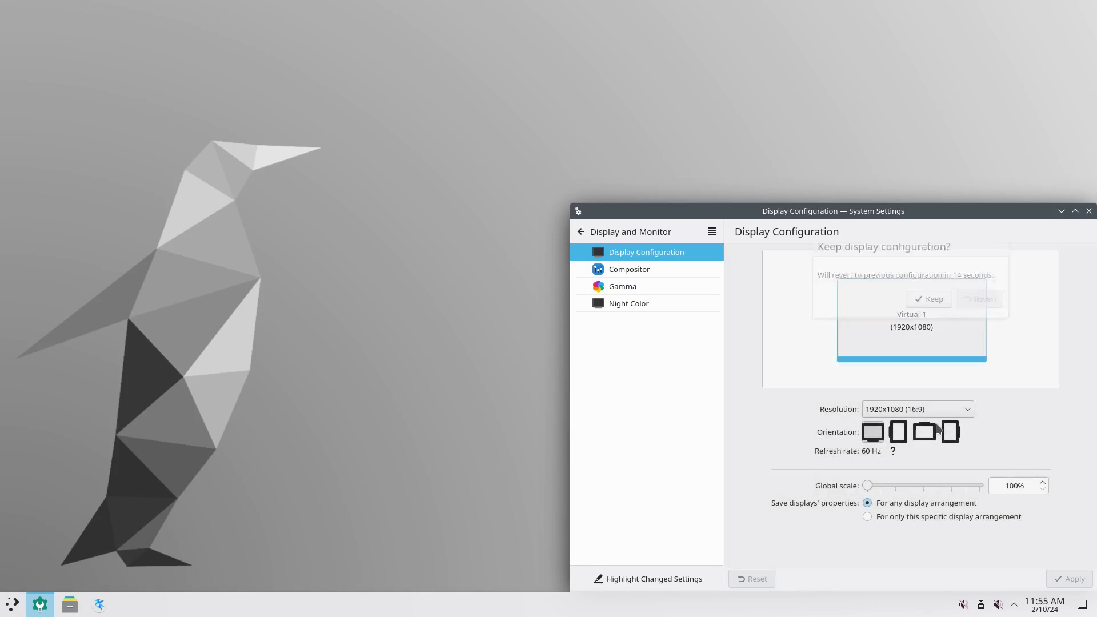
pyautogui.click(1089, 211)
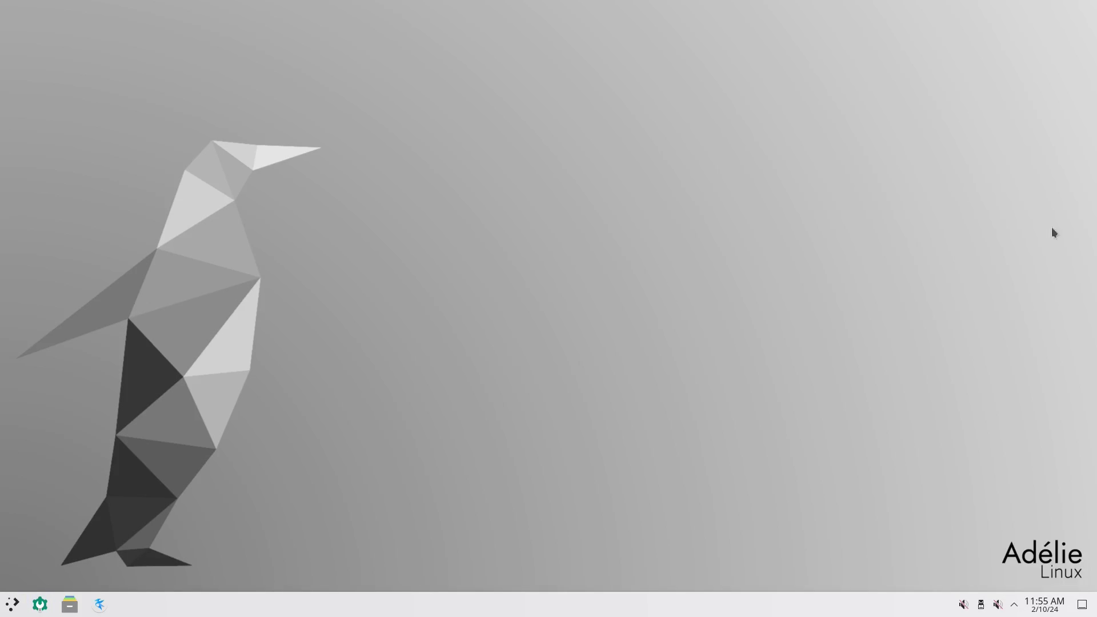
pyautogui.click(965, 606)
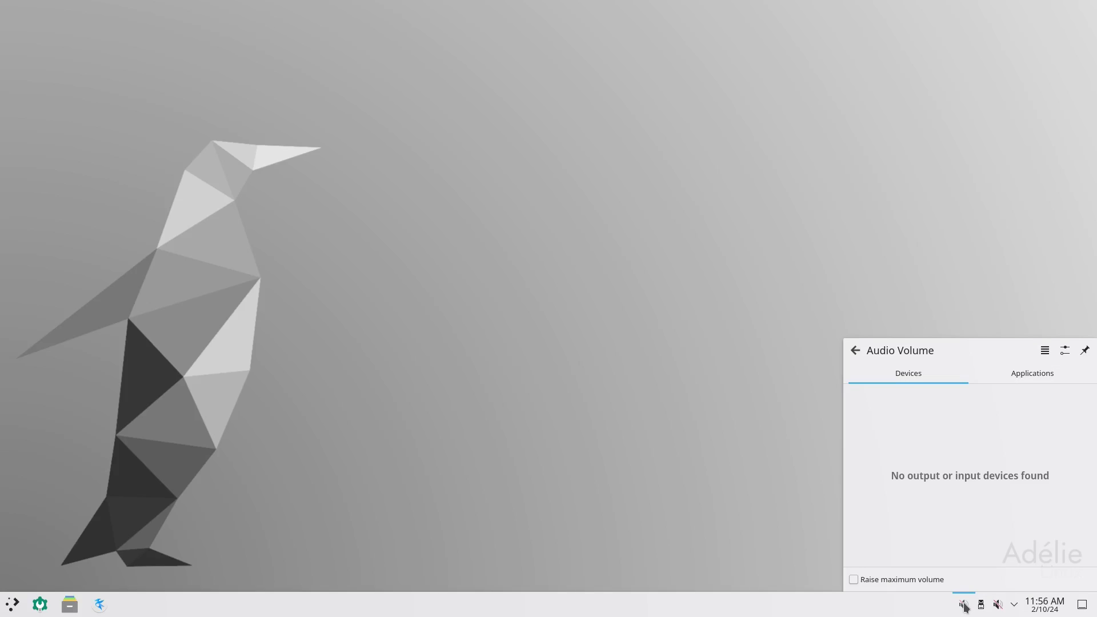
pyautogui.click(965, 606)
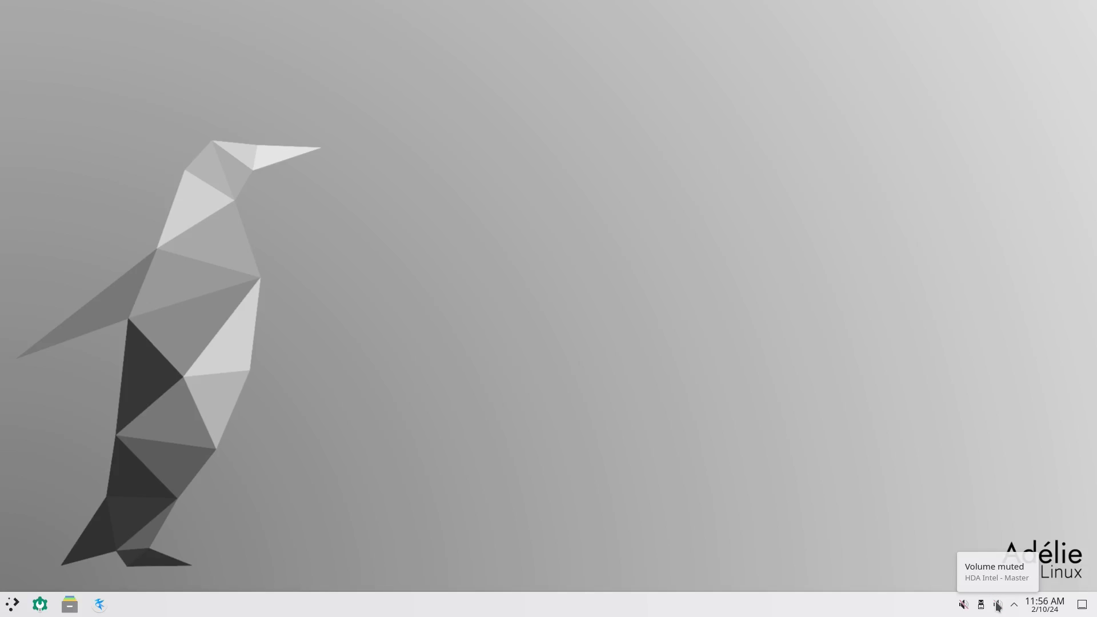
pyautogui.click(998, 605)
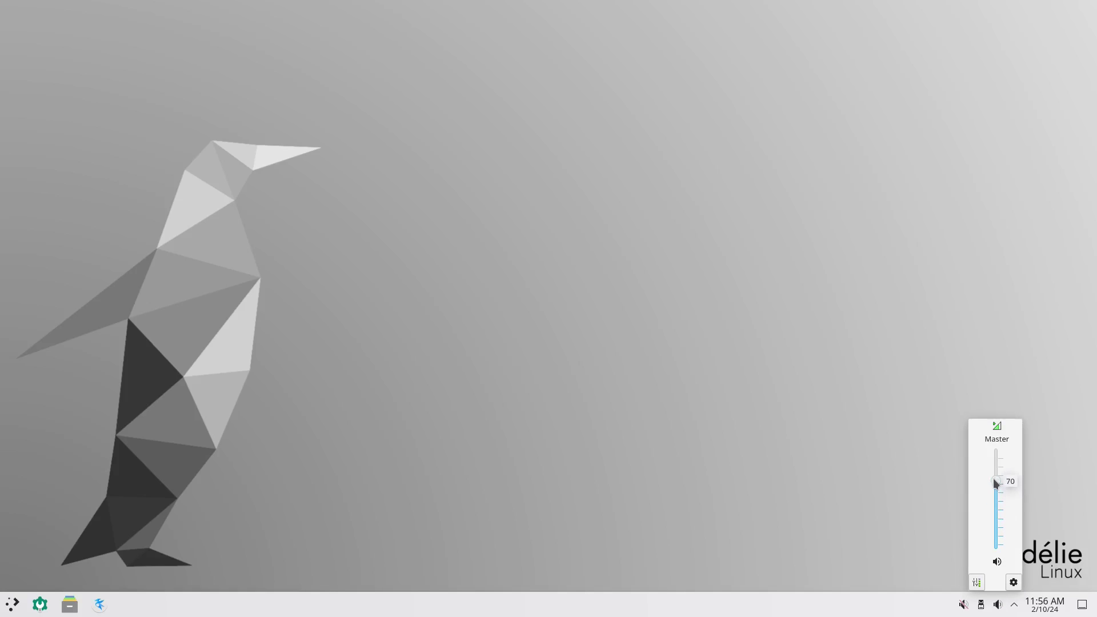
pyautogui.click(720, 478)
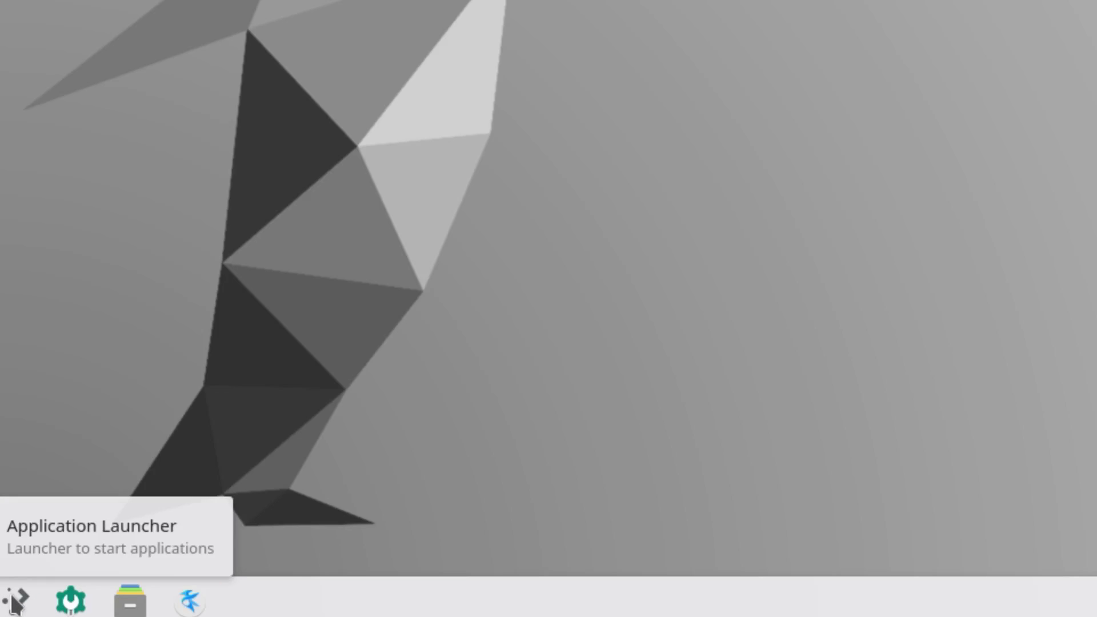
# Step: Open the application launcher and browse All Applications, Development, Education, Games, Graphics and Internet
pyautogui.click(11, 600)
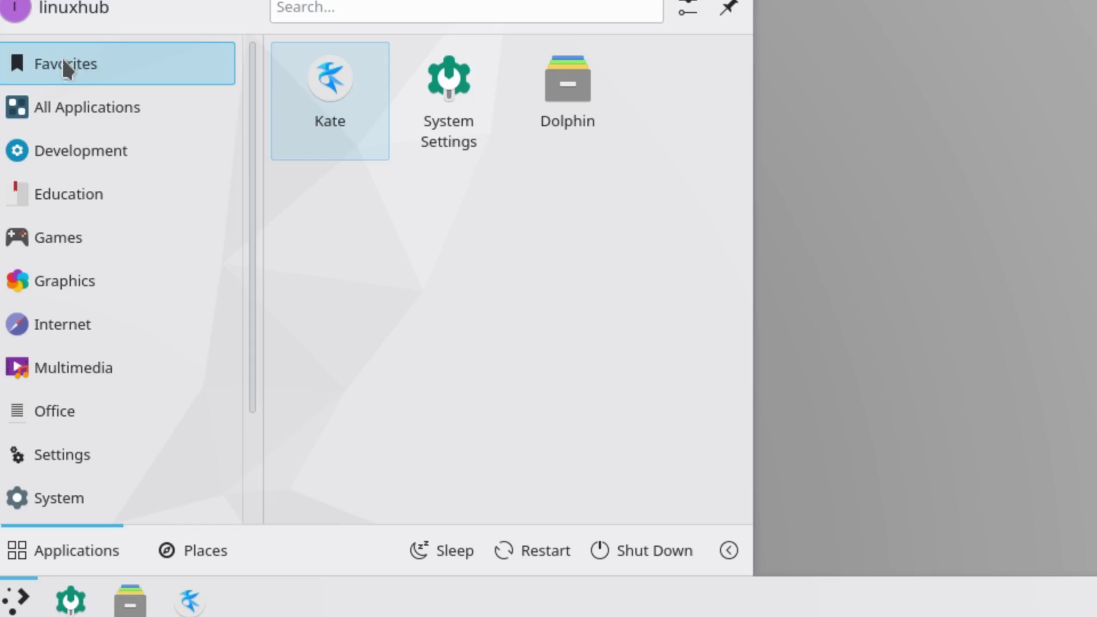
pyautogui.click(59, 109)
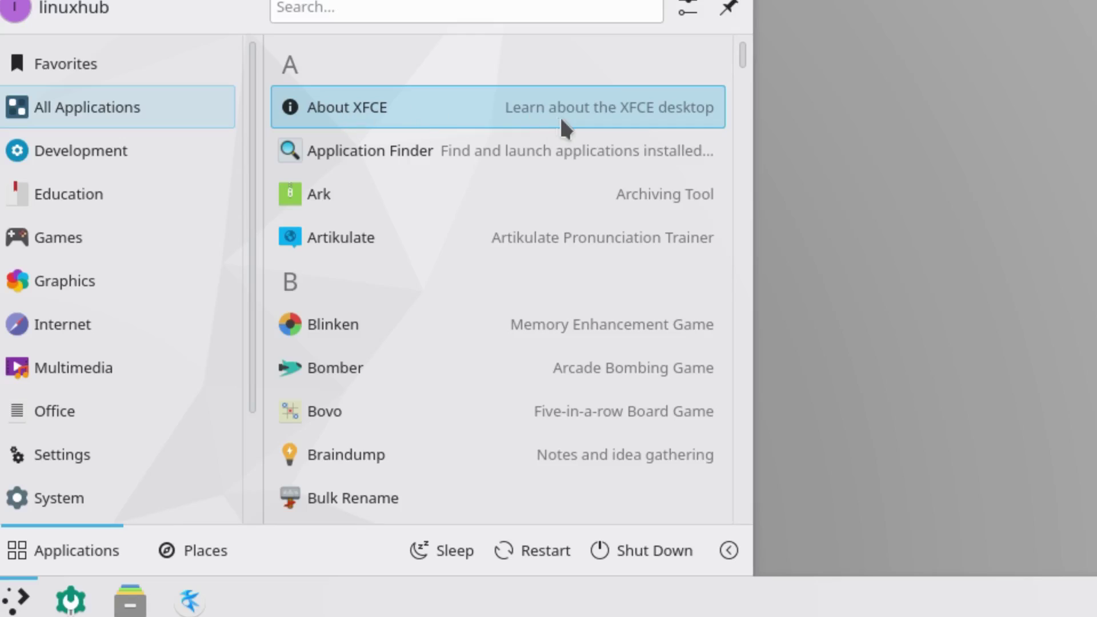
pyautogui.click(46, 150)
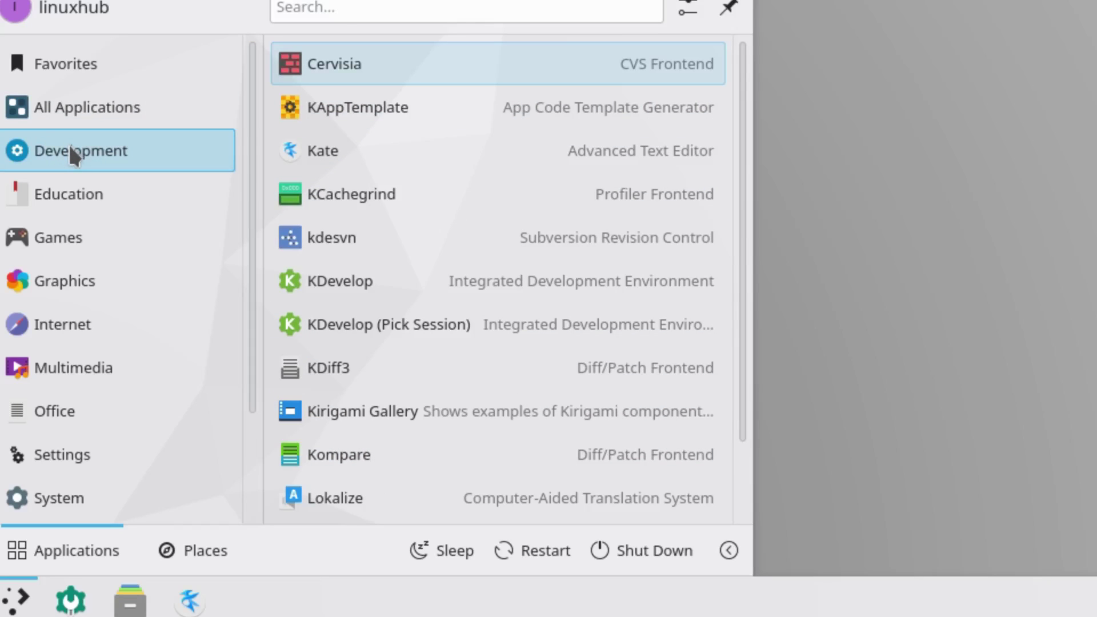
pyautogui.click(72, 200)
pyautogui.click(54, 234)
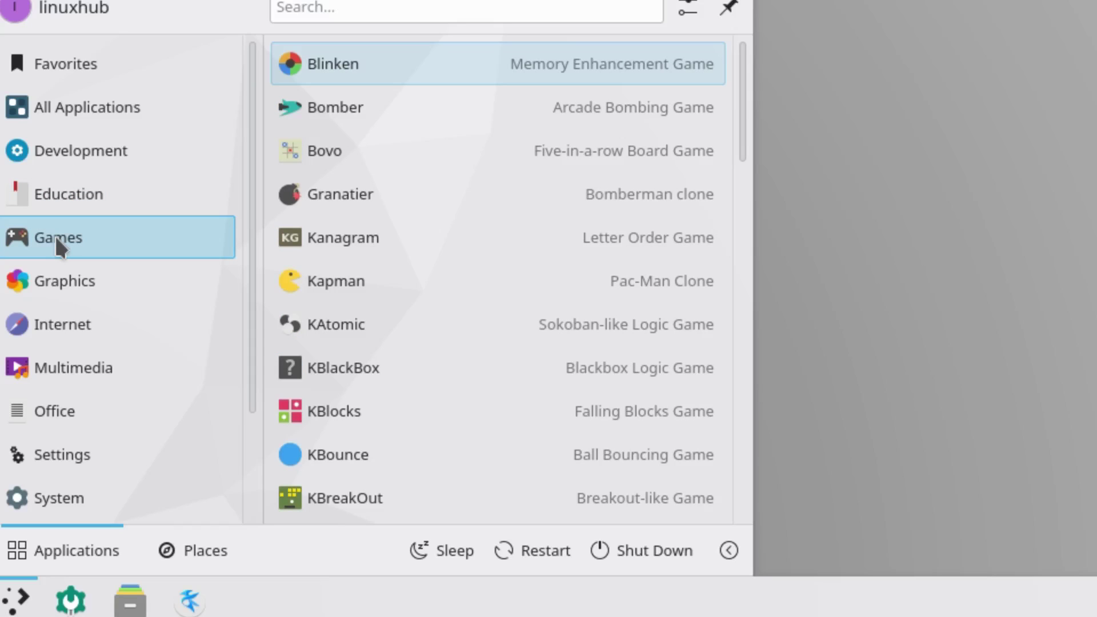
pyautogui.click(60, 280)
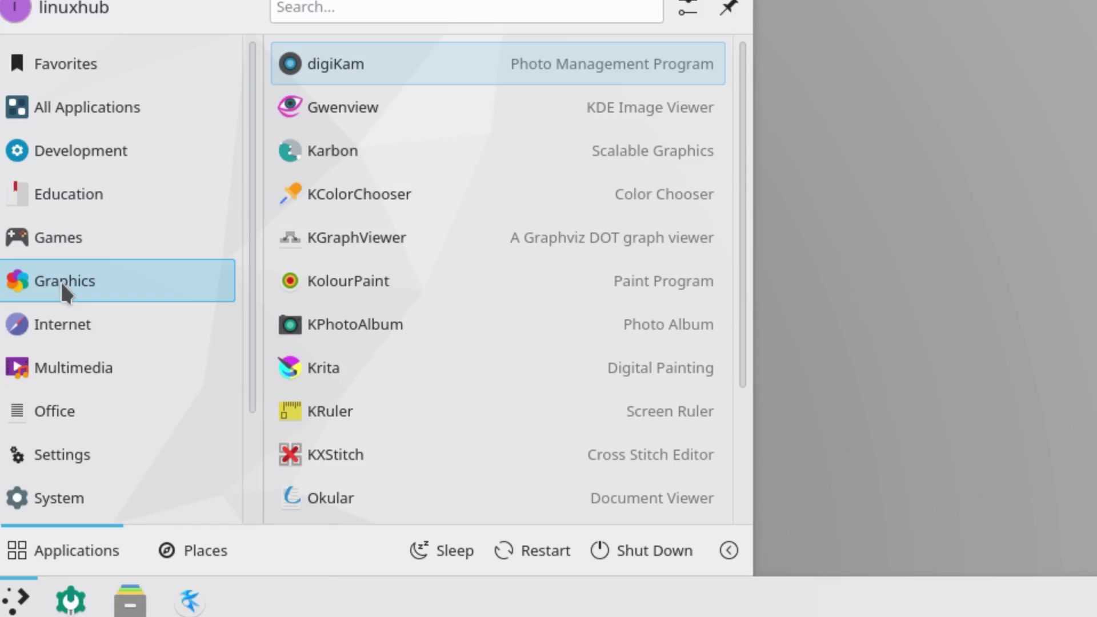
pyautogui.click(62, 330)
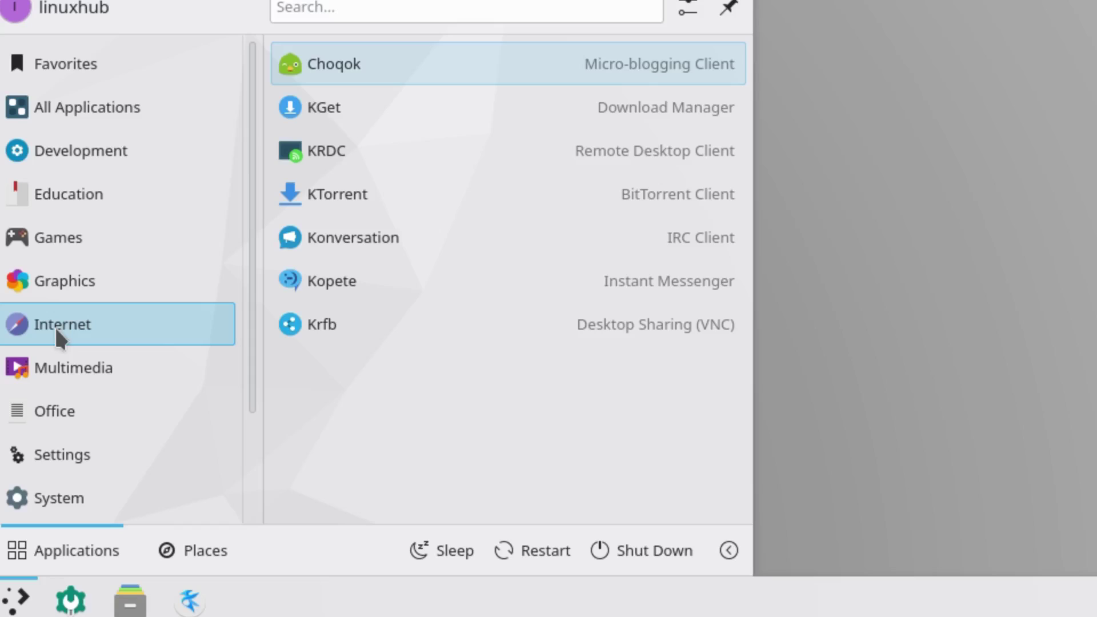
# Step: Browse the Multimedia, Office, Settings, System, Utilities and Lost & Found categories, then close the launcher
pyautogui.click(80, 376)
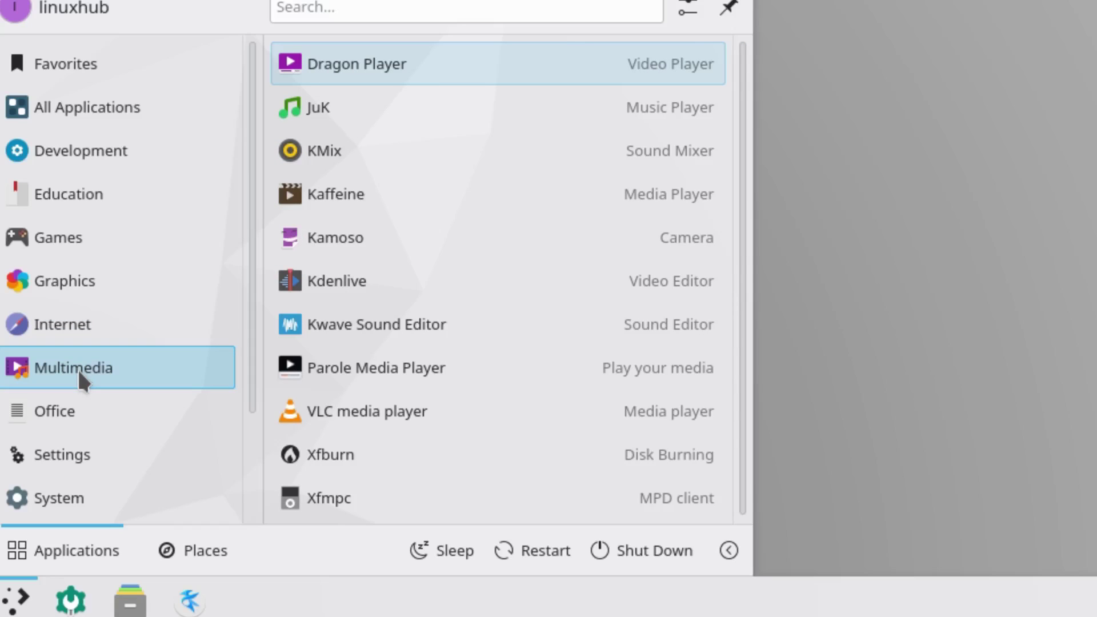
pyautogui.click(70, 402)
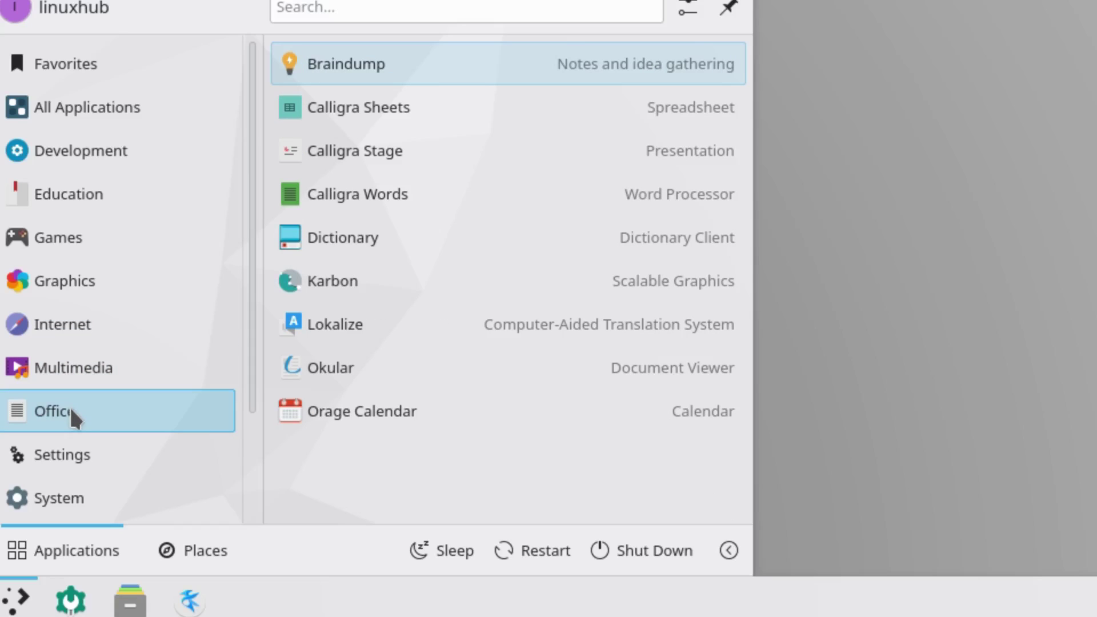
pyautogui.click(86, 456)
pyautogui.click(67, 496)
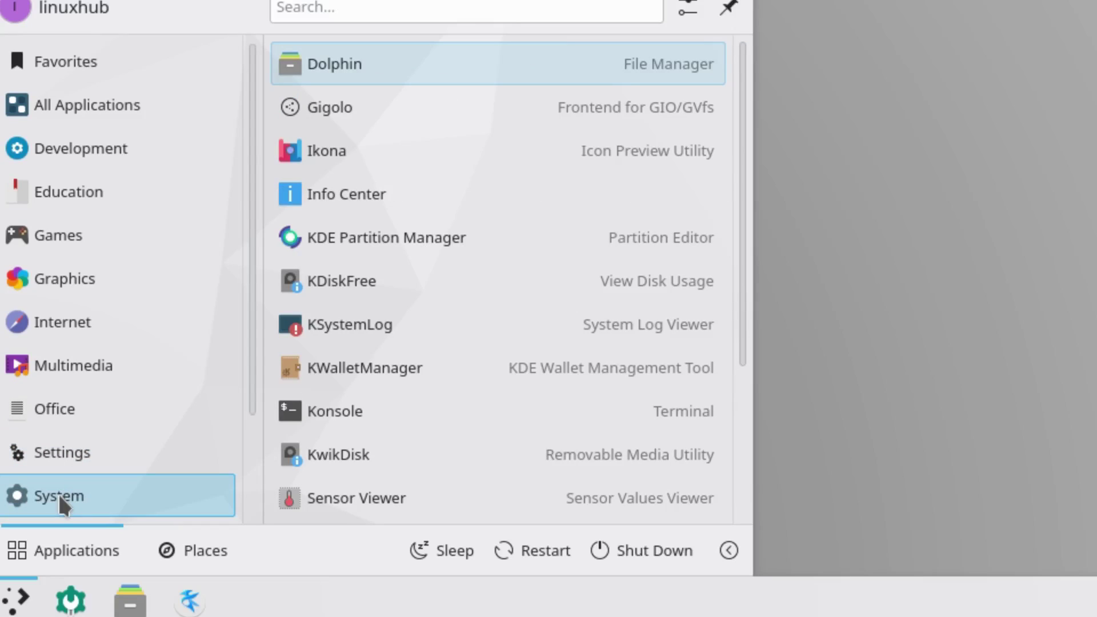
pyautogui.scroll(-3, 60, 497)
pyautogui.click(63, 407)
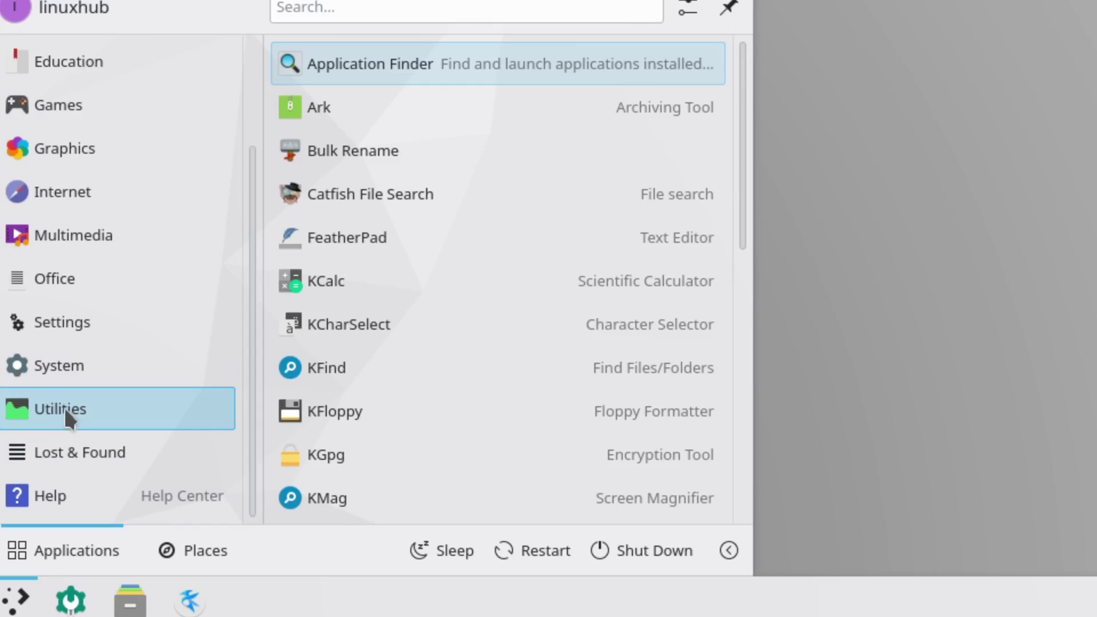
pyautogui.click(59, 451)
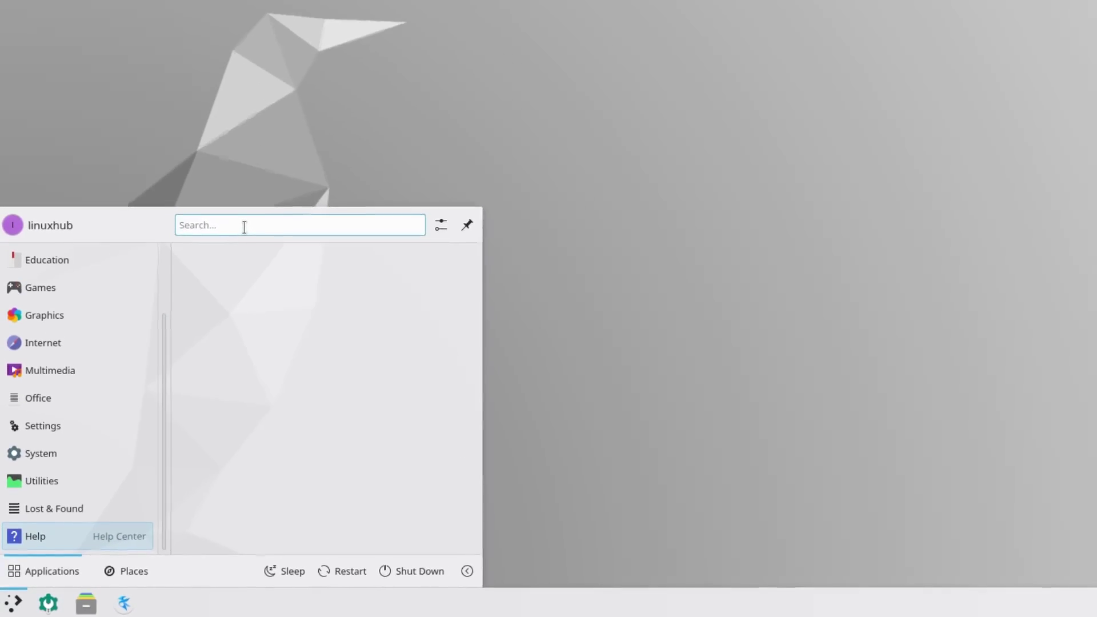
pyautogui.click(541, 251)
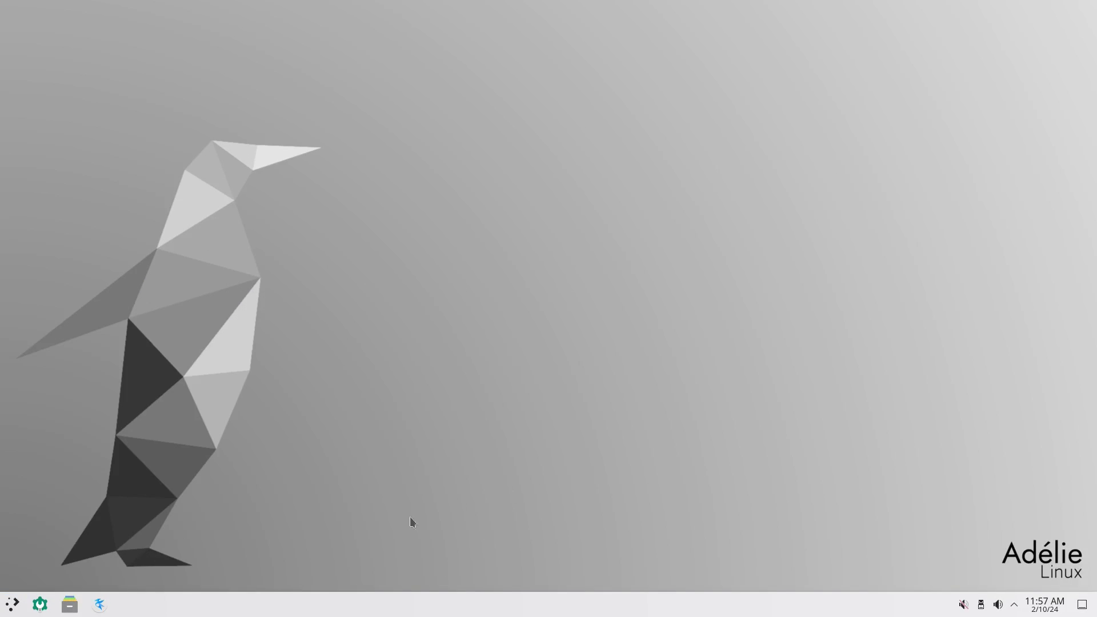
pyautogui.click(100, 607)
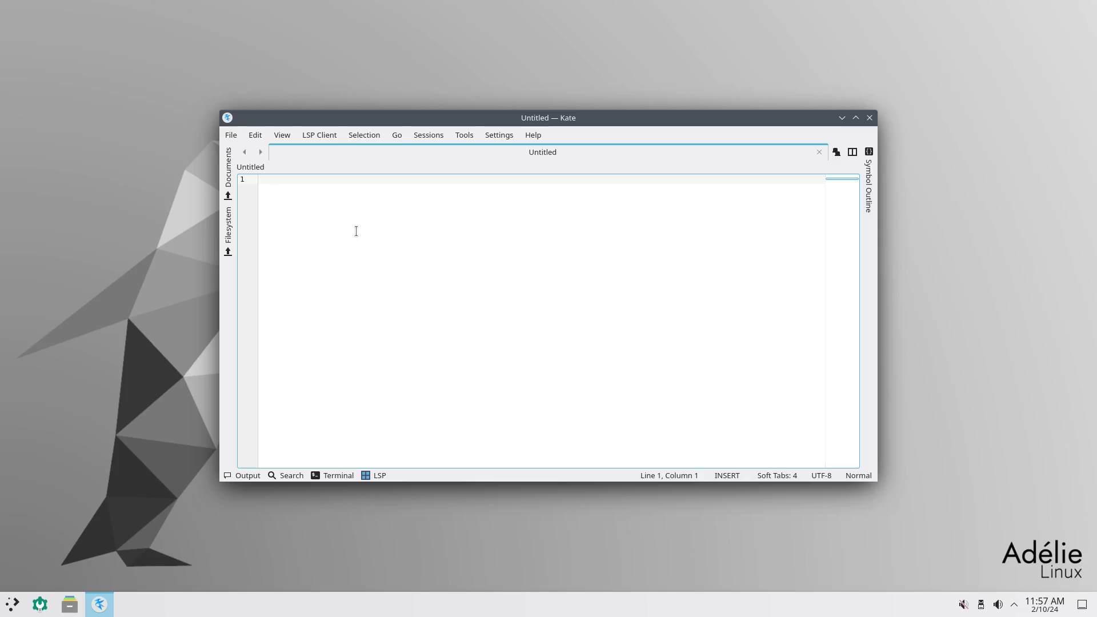
pyautogui.click(535, 138)
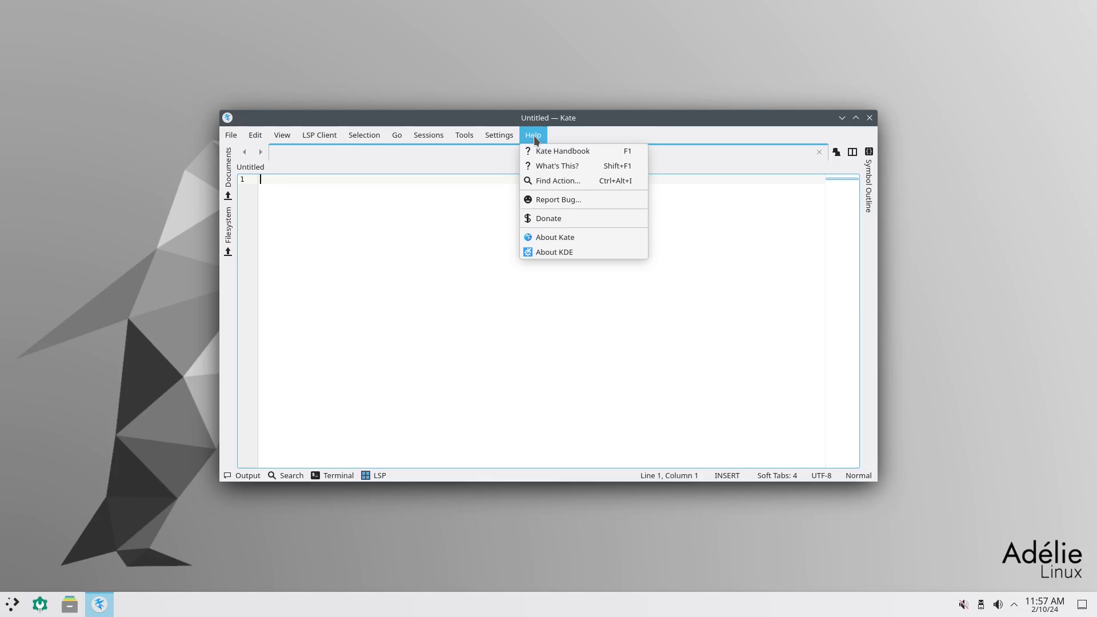
pyautogui.click(566, 237)
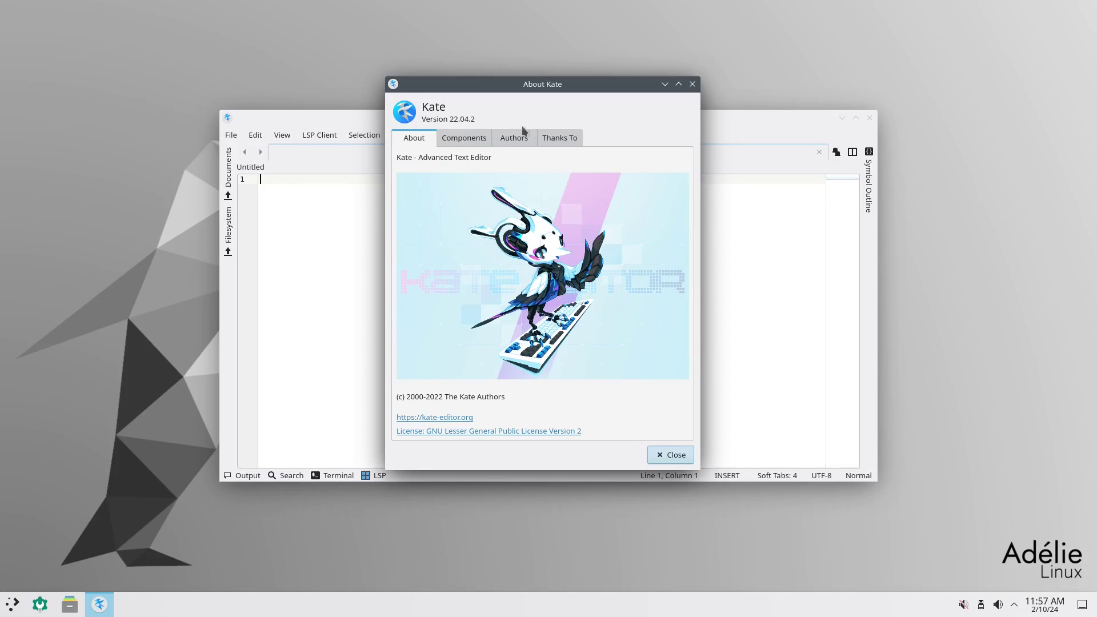
pyautogui.click(693, 84)
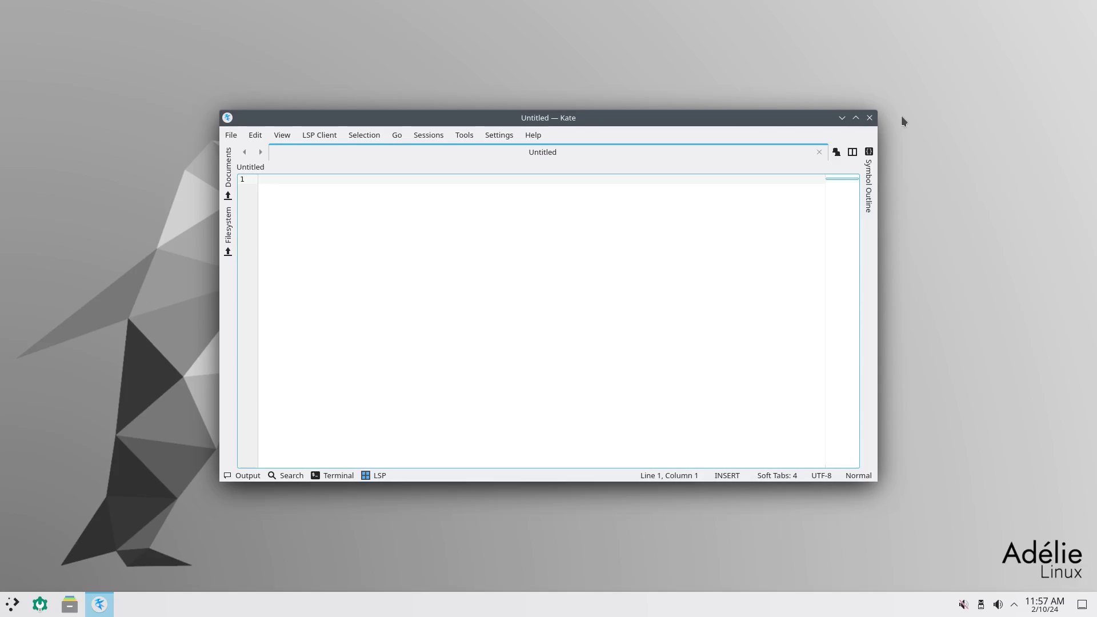
pyautogui.click(870, 118)
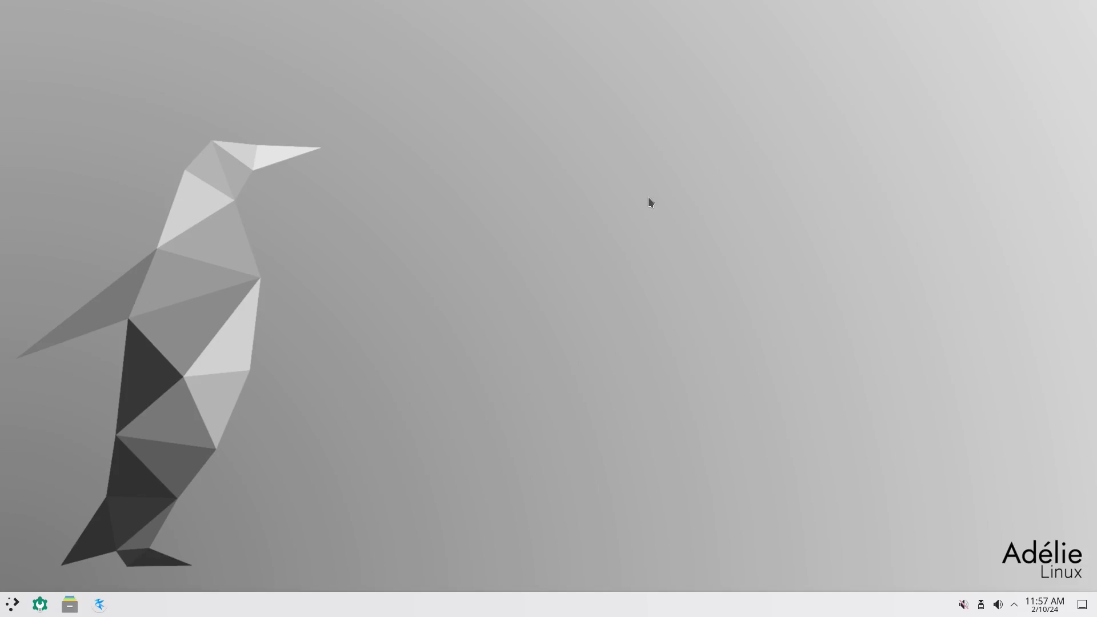
pyautogui.click(71, 606)
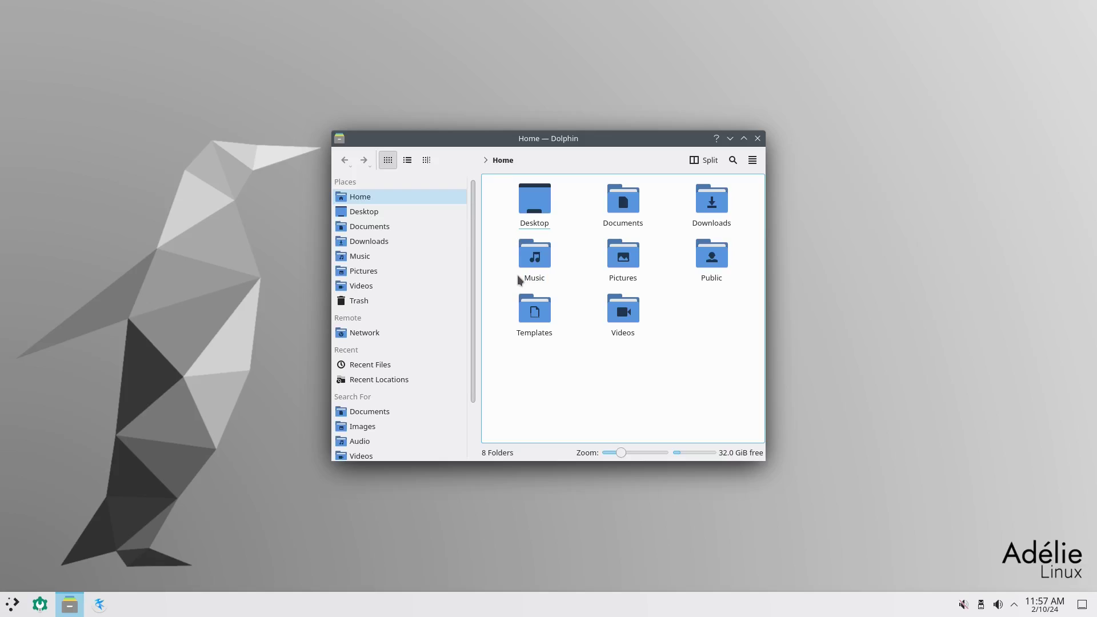
pyautogui.click(753, 160)
pyautogui.moveTo(807, 381)
pyautogui.moveTo(817, 363)
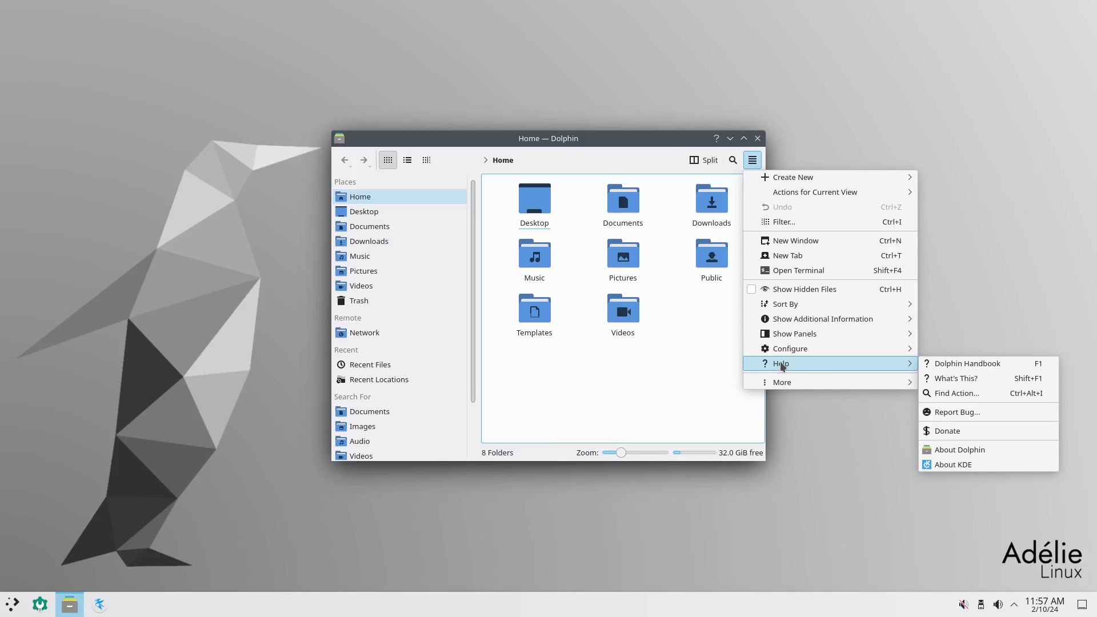
pyautogui.click(967, 450)
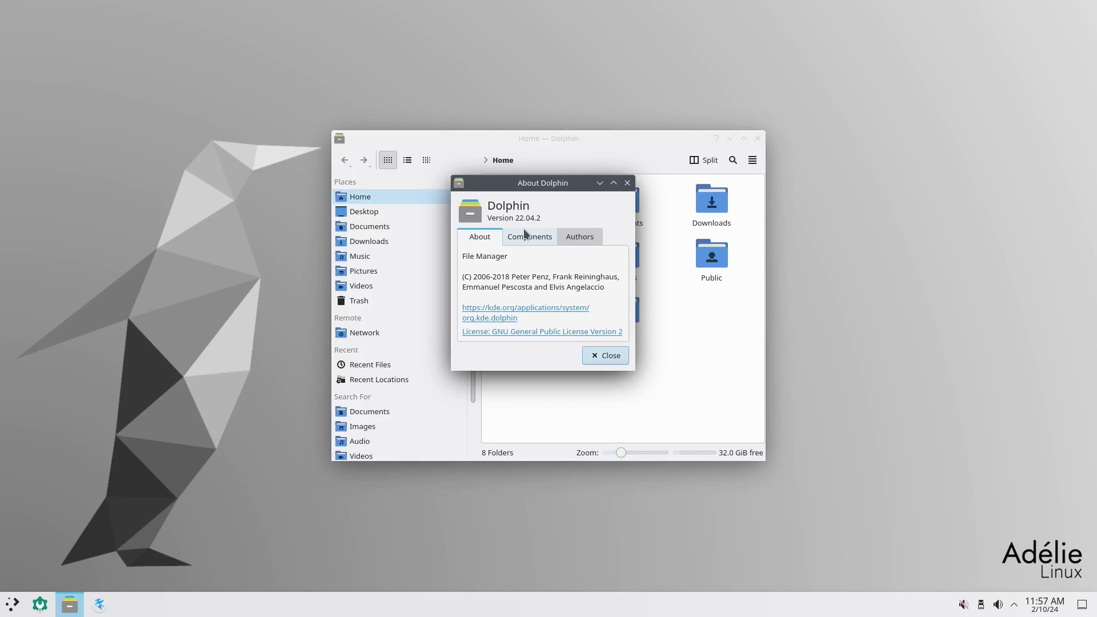
pyautogui.click(628, 182)
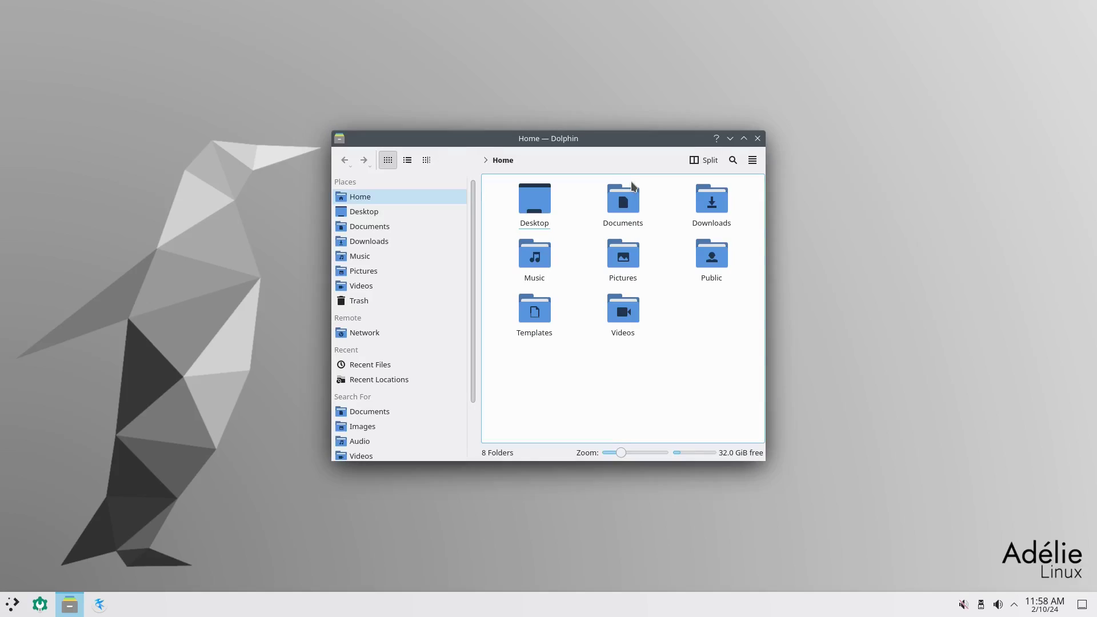
pyautogui.click(756, 139)
pyautogui.click(41, 605)
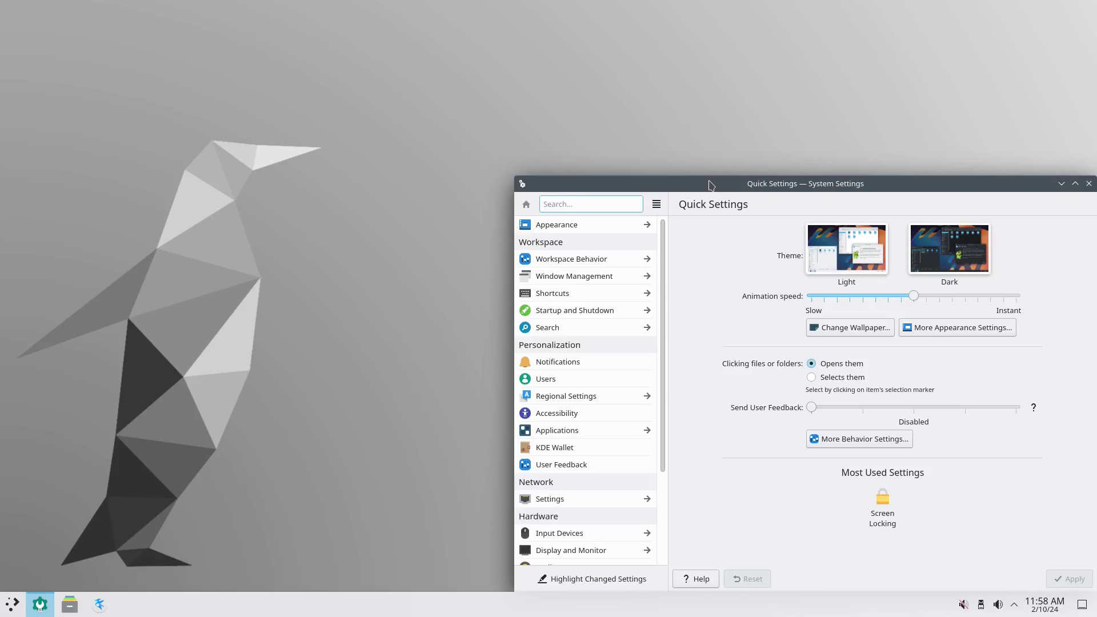
pyautogui.doubleClick(708, 183)
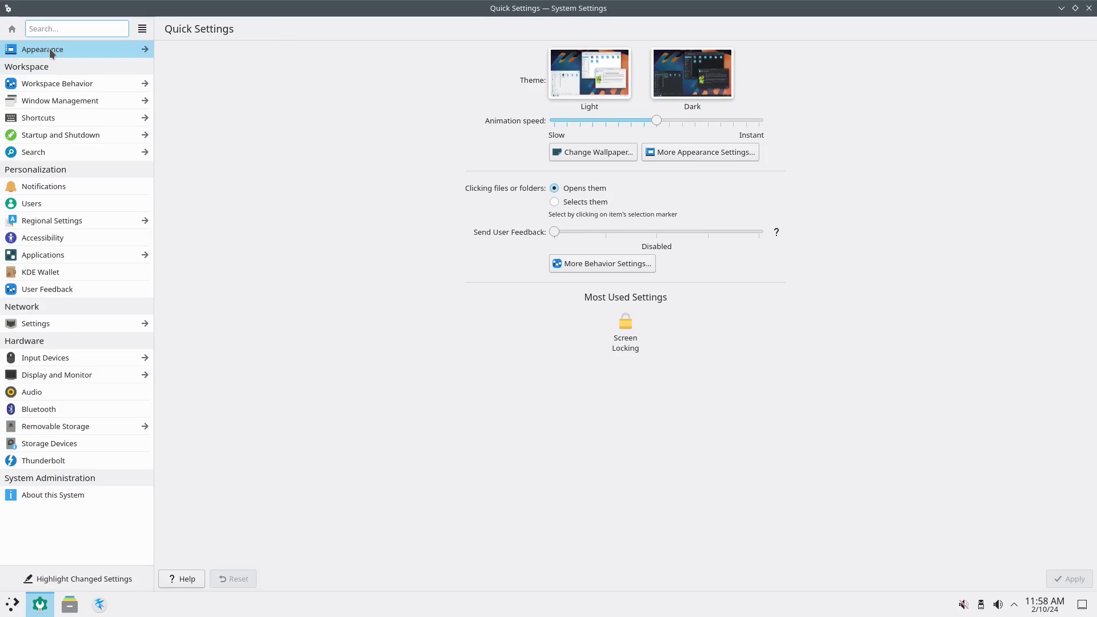
pyautogui.moveTo(51, 53)
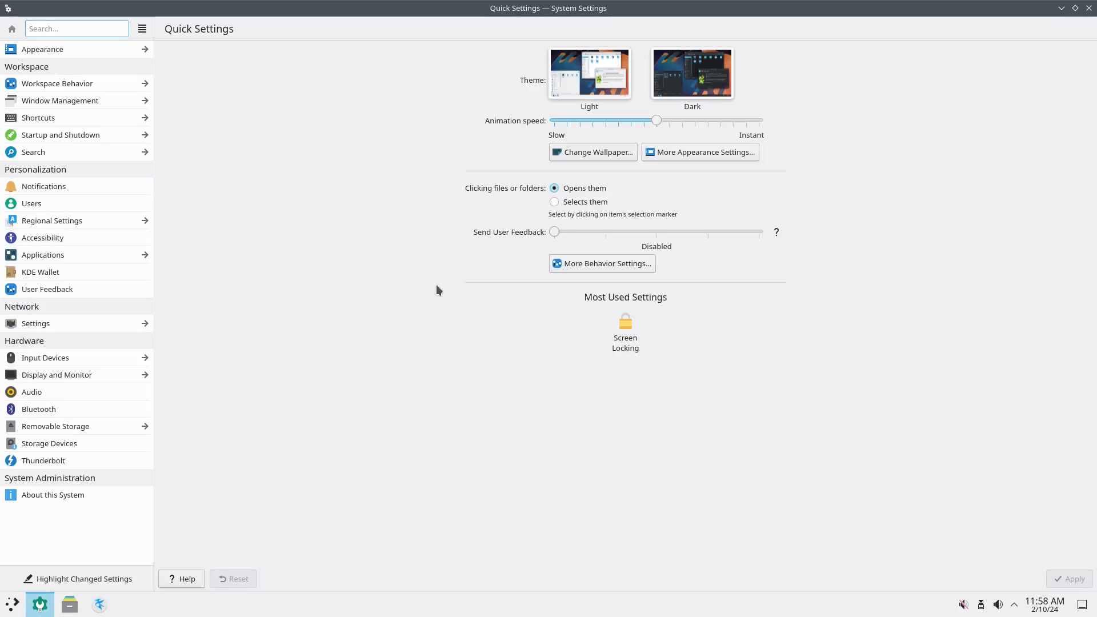
pyautogui.click(51, 494)
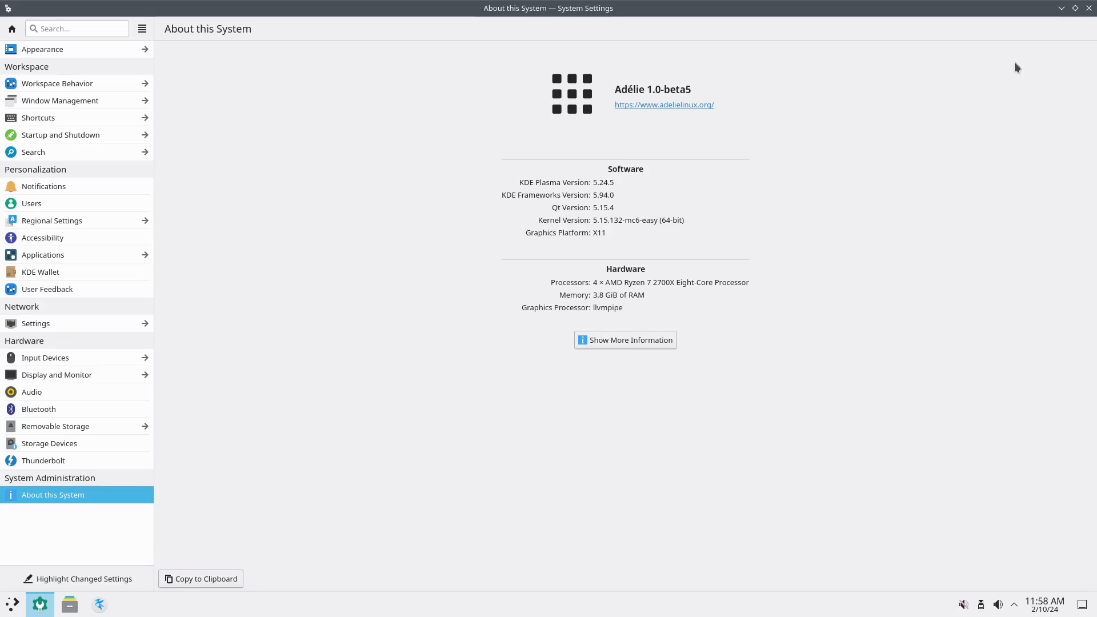
# Step: Close System Settings and list all installed applications in the launcher
pyautogui.click(1089, 9)
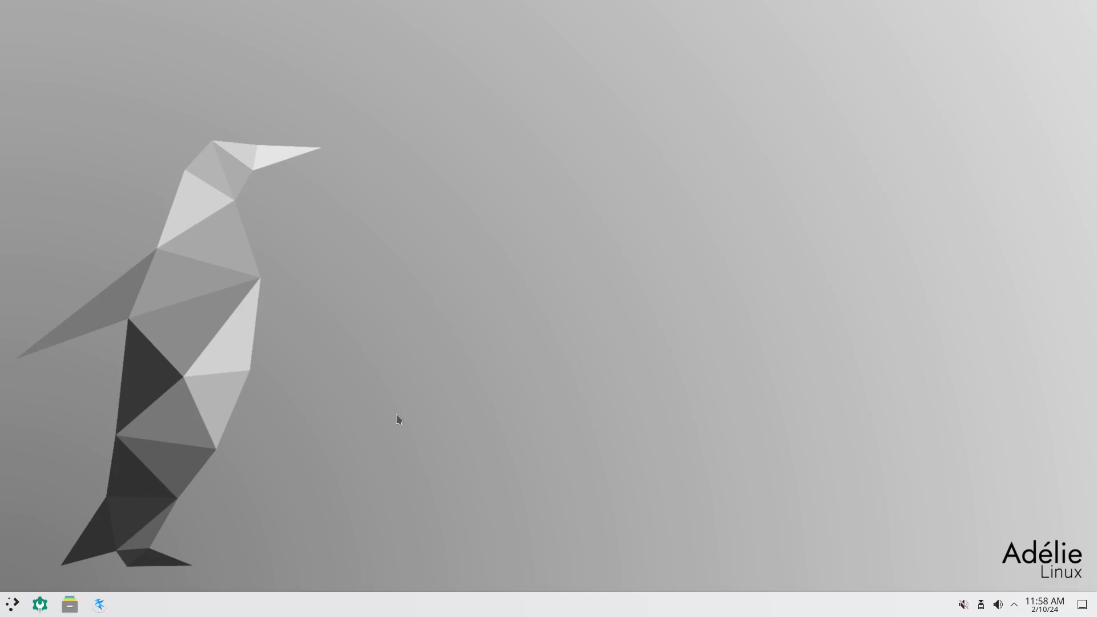
pyautogui.click(11, 604)
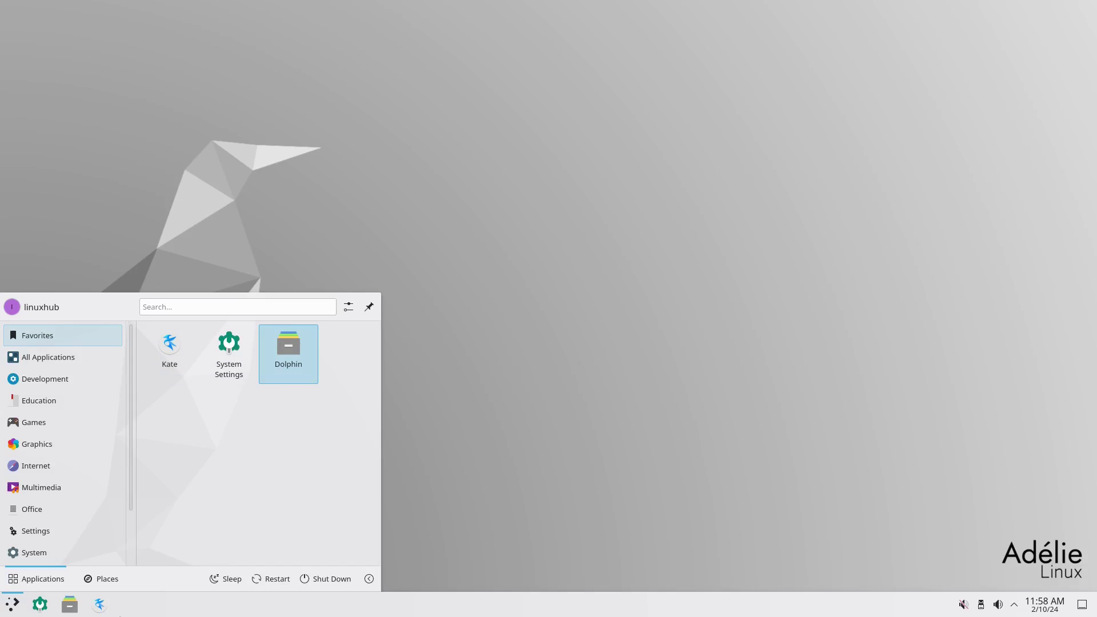
pyautogui.click(55, 357)
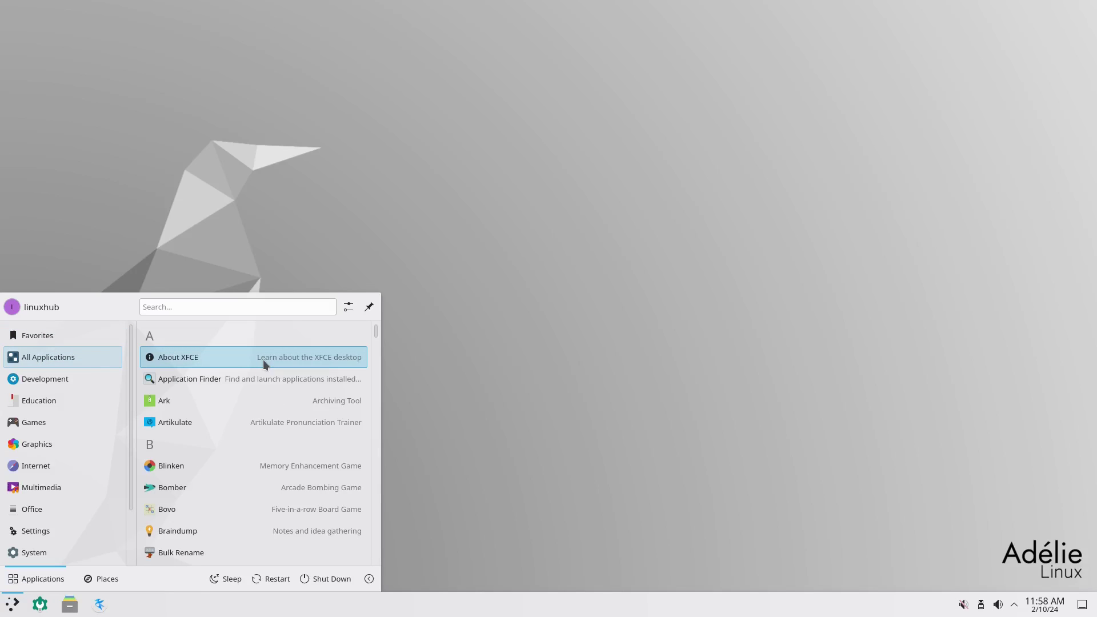
# Step: Browse the Development and Education apps and launch Marble Virtual Globe
pyautogui.scroll(-8, 261, 357)
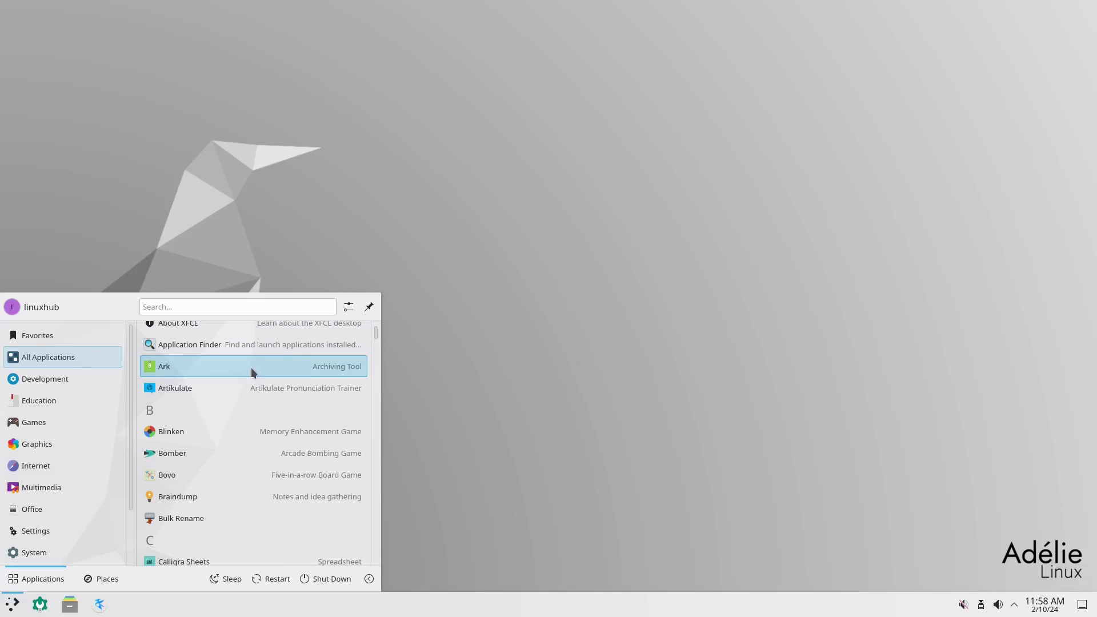
pyautogui.scroll(3, 246, 380)
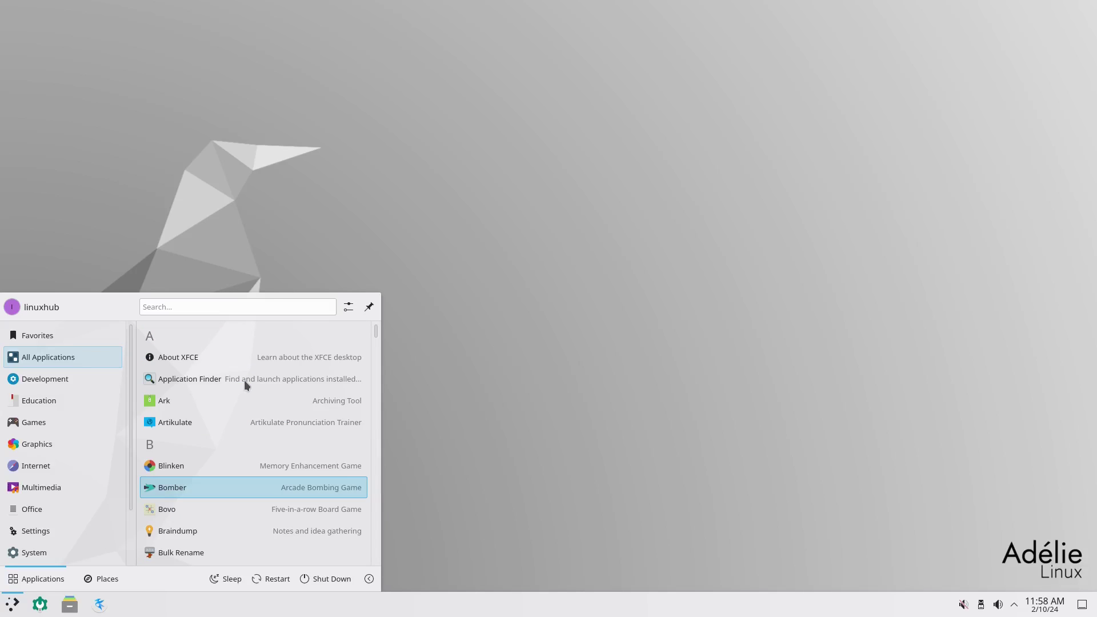
pyautogui.moveTo(18, 388)
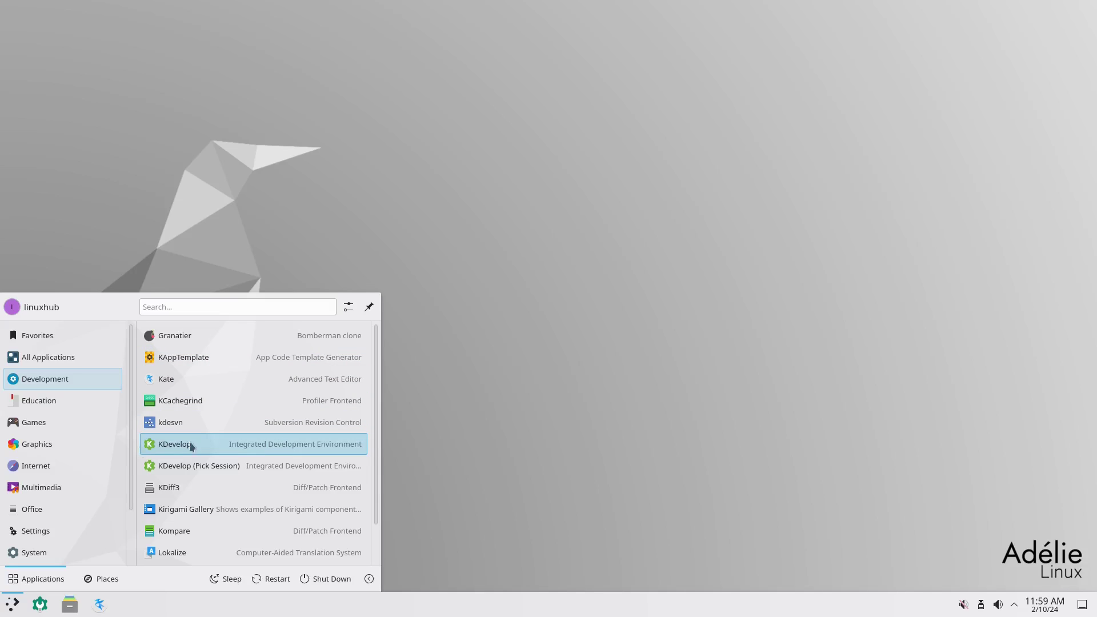
pyautogui.scroll(-1, 240, 458)
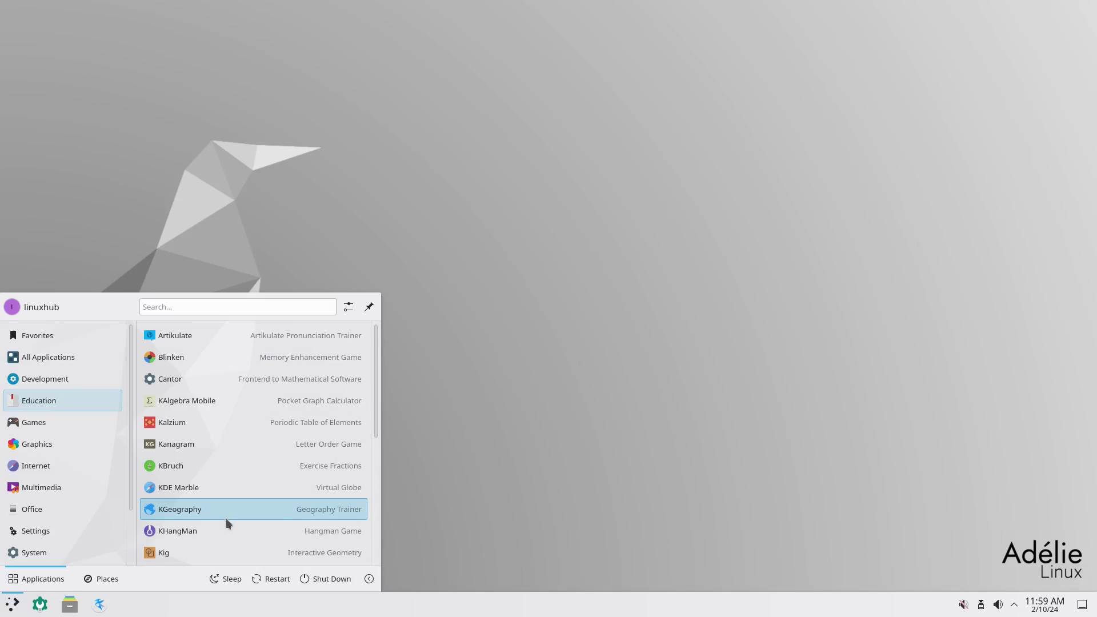
pyautogui.scroll(-4, 250, 406)
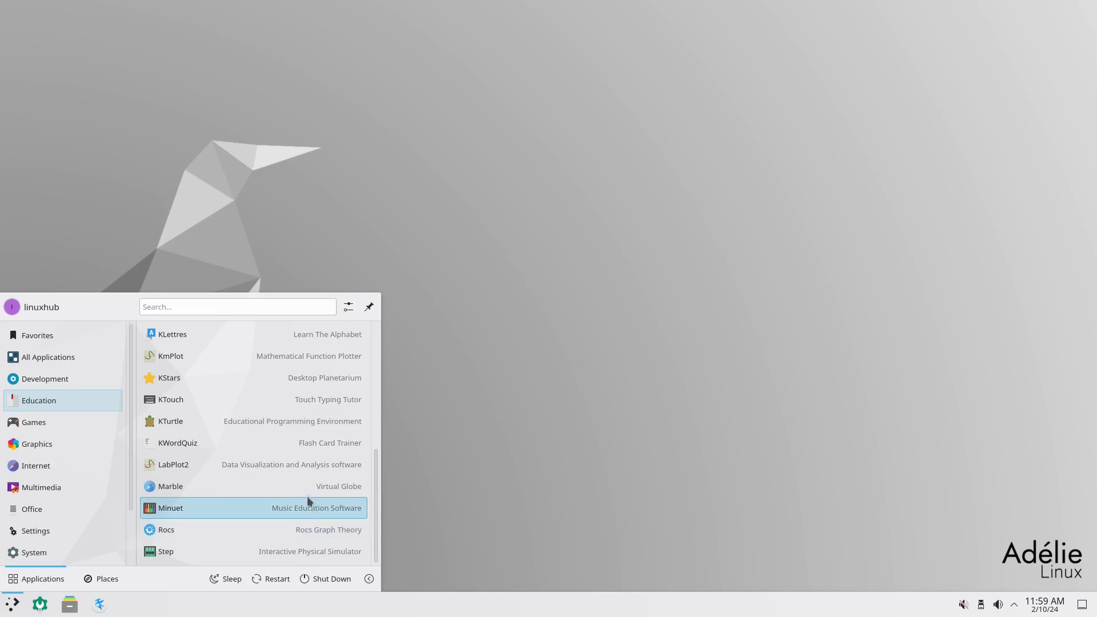
pyautogui.click(212, 484)
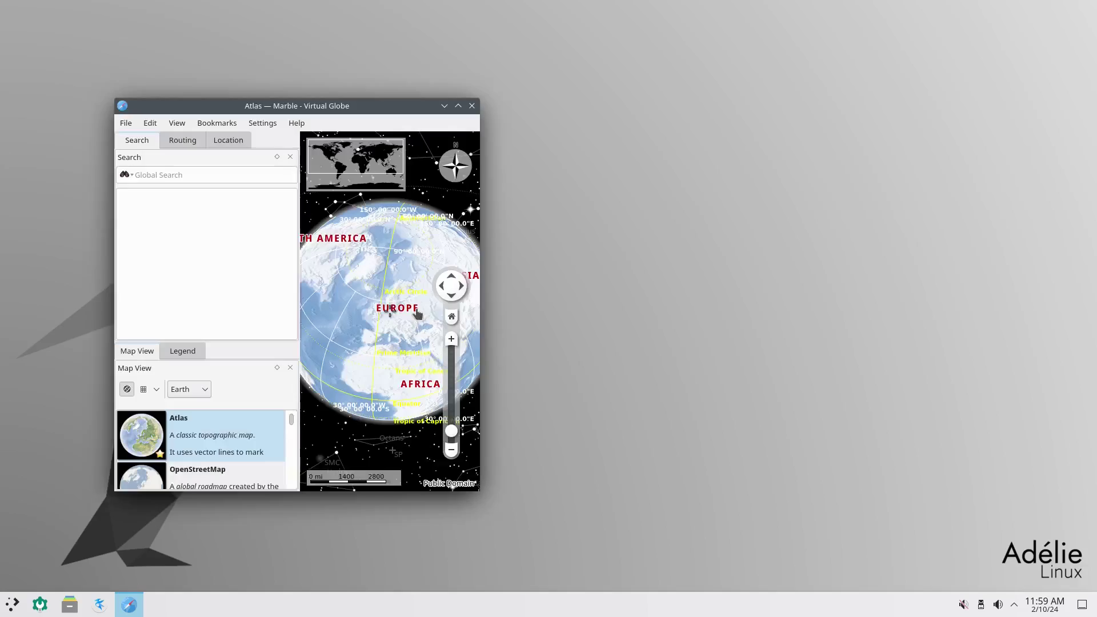
# Step: Maximize Marble and rotate the globe to the north pole, then to Asia and Australia
pyautogui.doubleClick(402, 110)
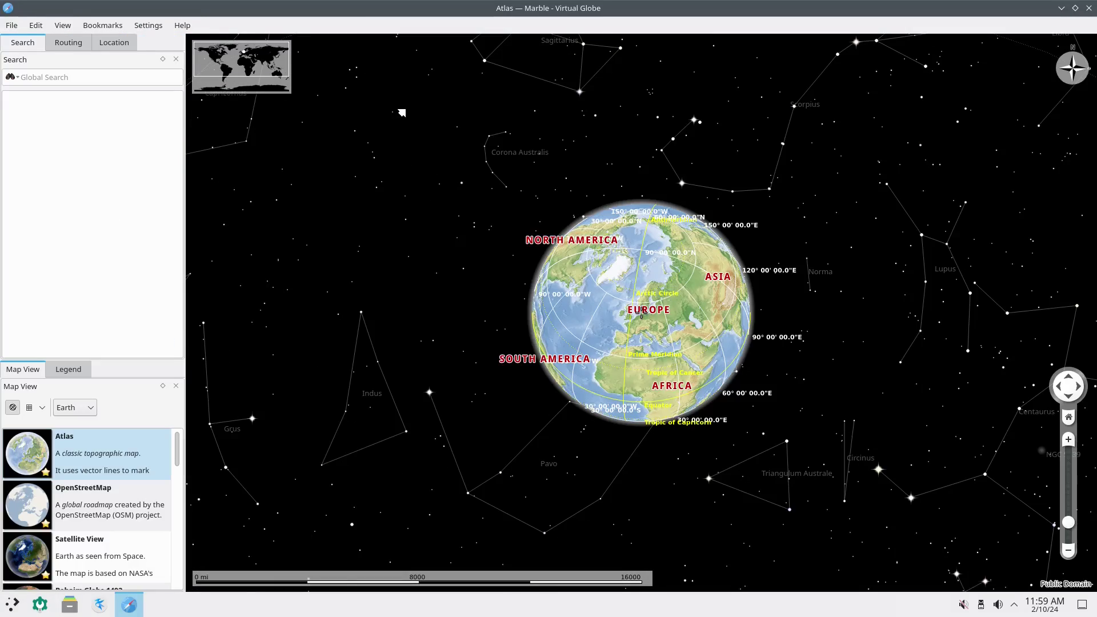
pyautogui.moveTo(557, 261); pyautogui.dragTo(634, 210)
pyautogui.moveTo(637, 355); pyautogui.dragTo(555, 347)
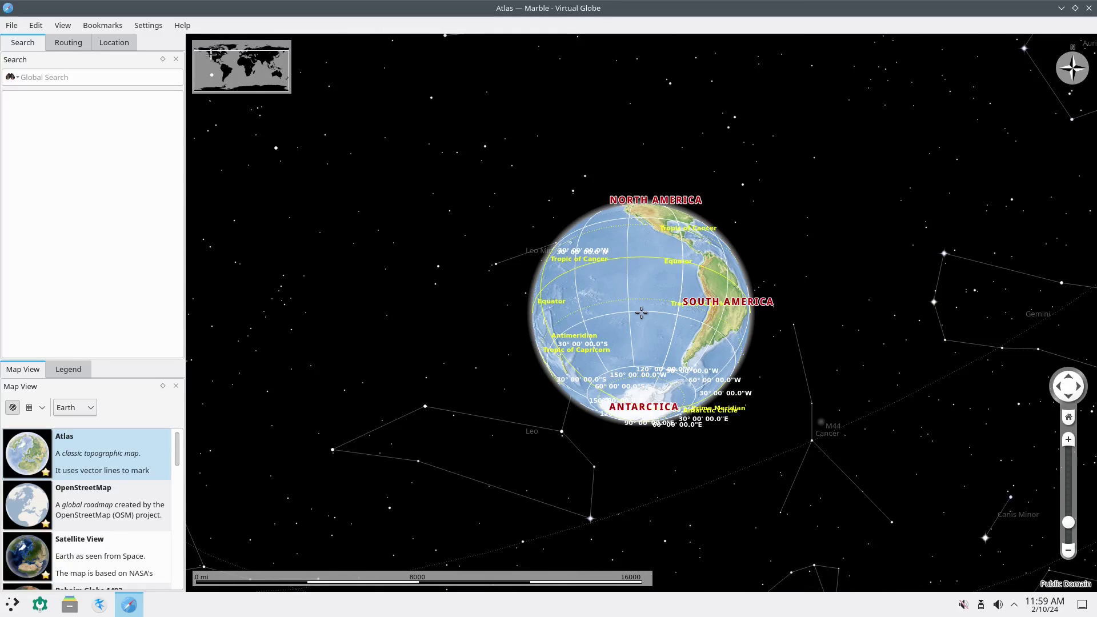
# Step: View Marble's About dialog showing version 2.2.20, dismiss it, and quit Marble
pyautogui.click(182, 25)
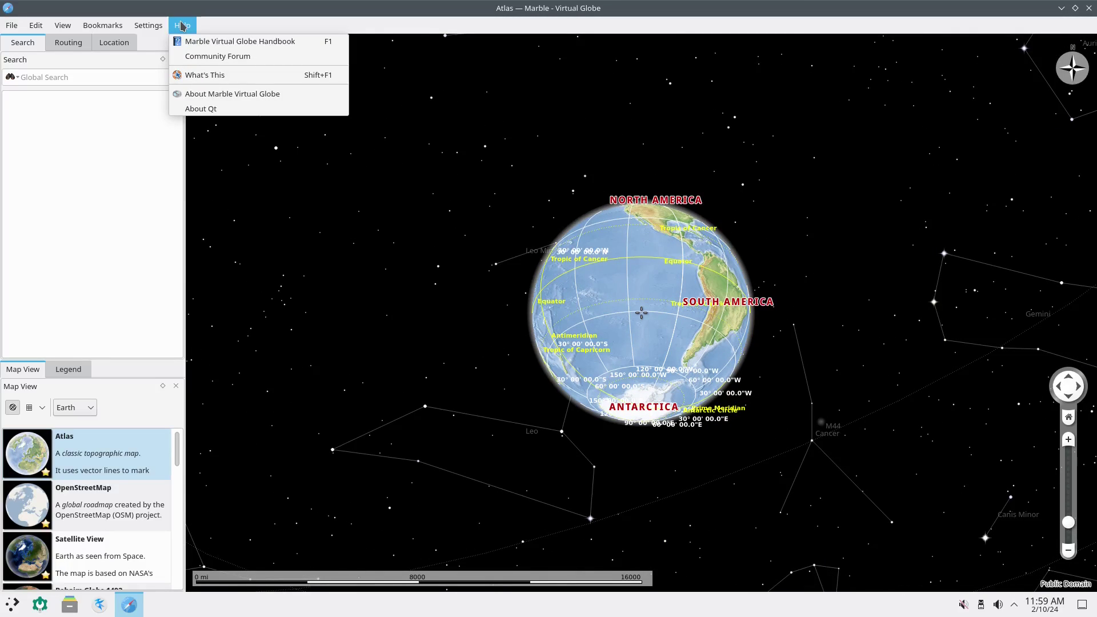
pyautogui.click(233, 101)
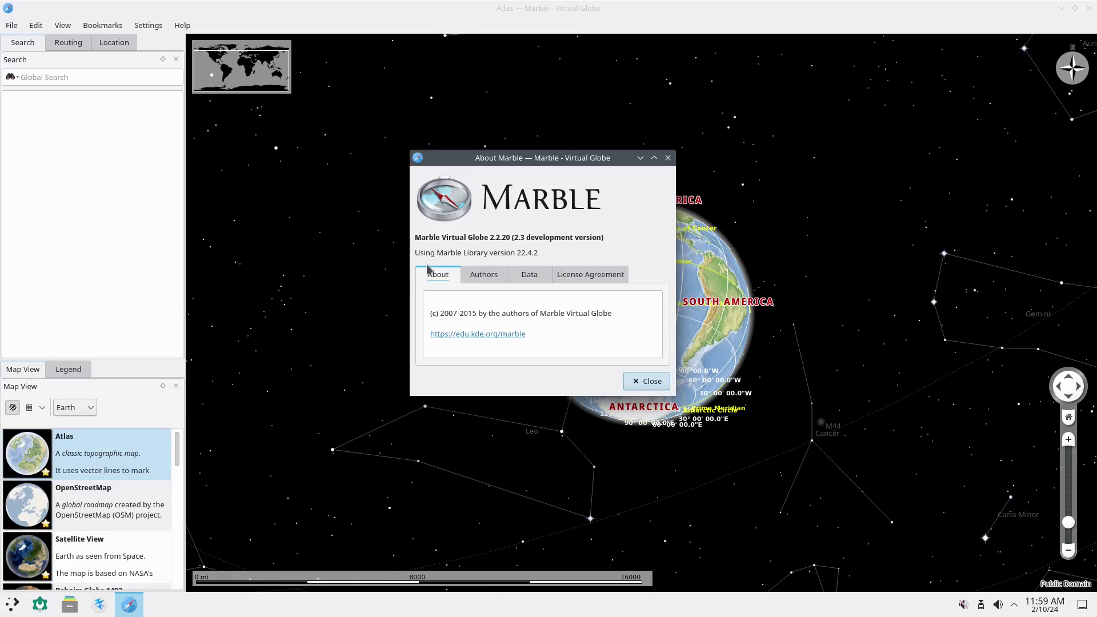
pyautogui.click(668, 158)
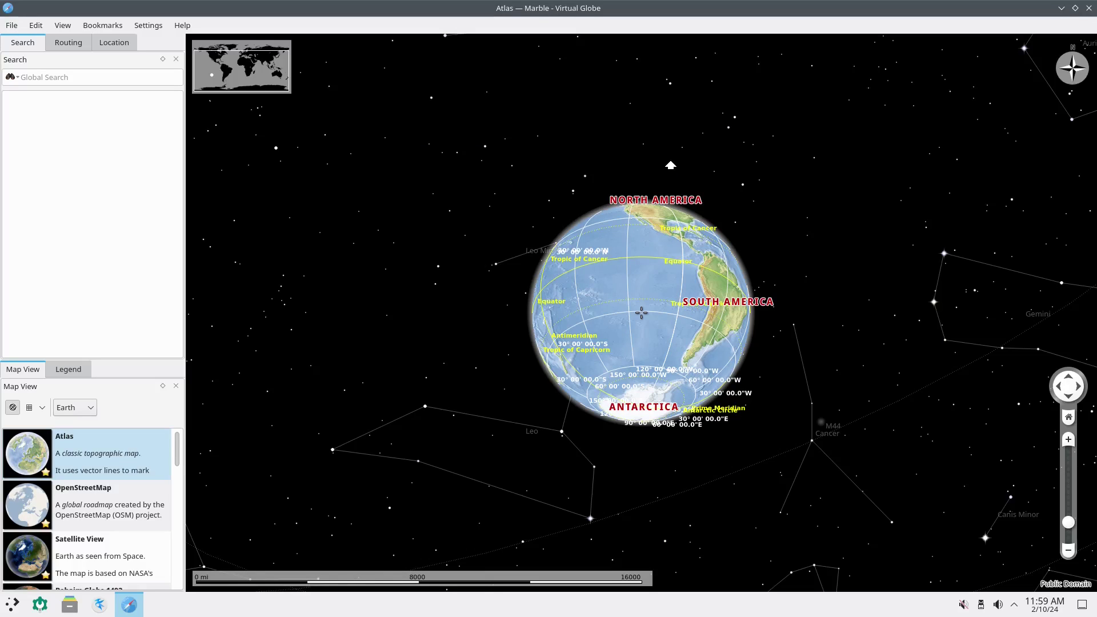
pyautogui.click(1088, 8)
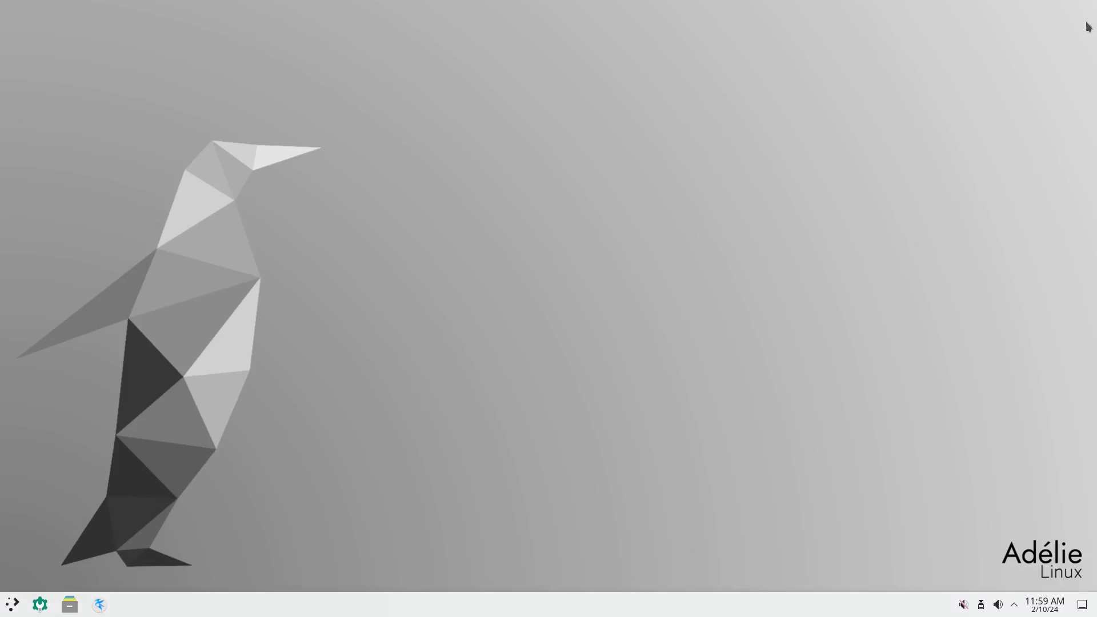
# Step: Open the launcher, browse Games, Graphics and Internet, then list Multimedia apps like Dragon Player and VLC
pyautogui.click(15, 607)
pyautogui.moveTo(43, 420)
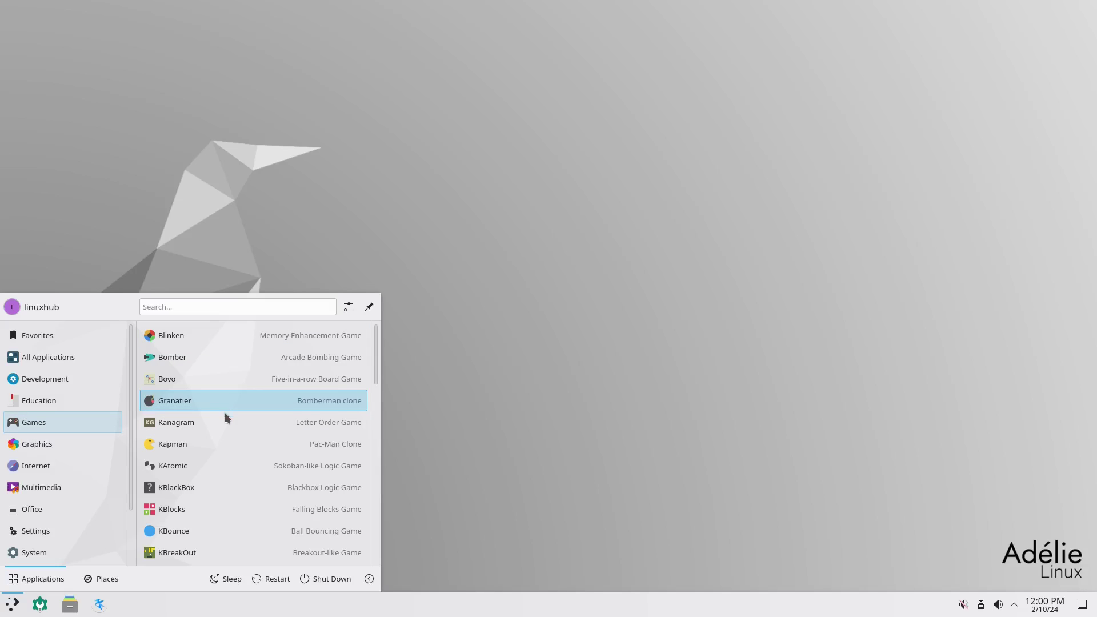
pyautogui.scroll(-3, 224, 413)
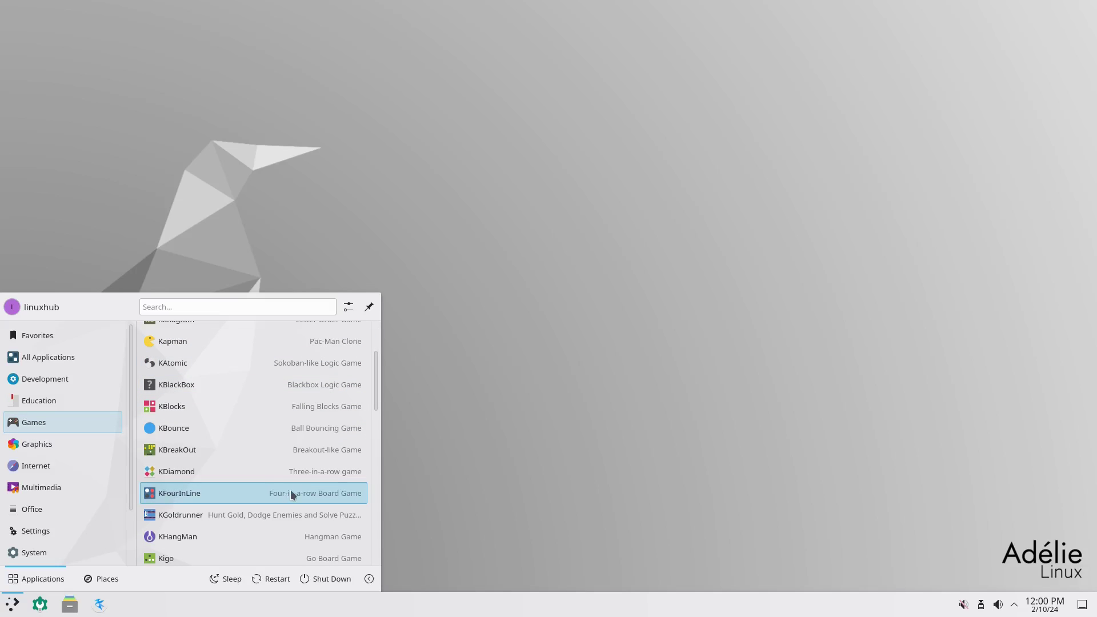
pyautogui.moveTo(36, 465)
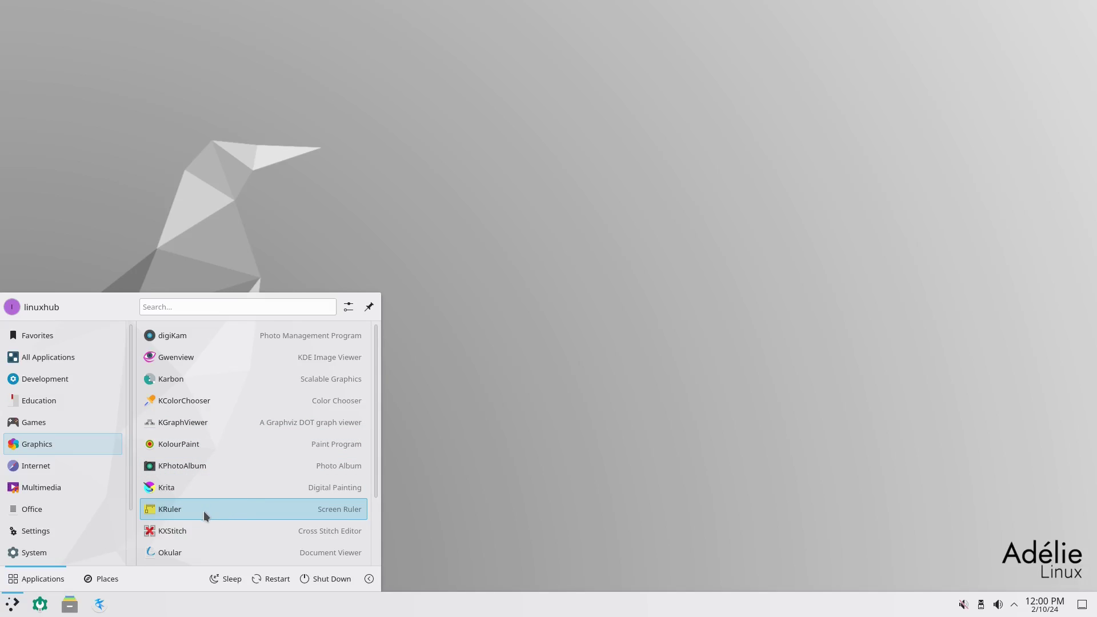
pyautogui.scroll(-2, 209, 529)
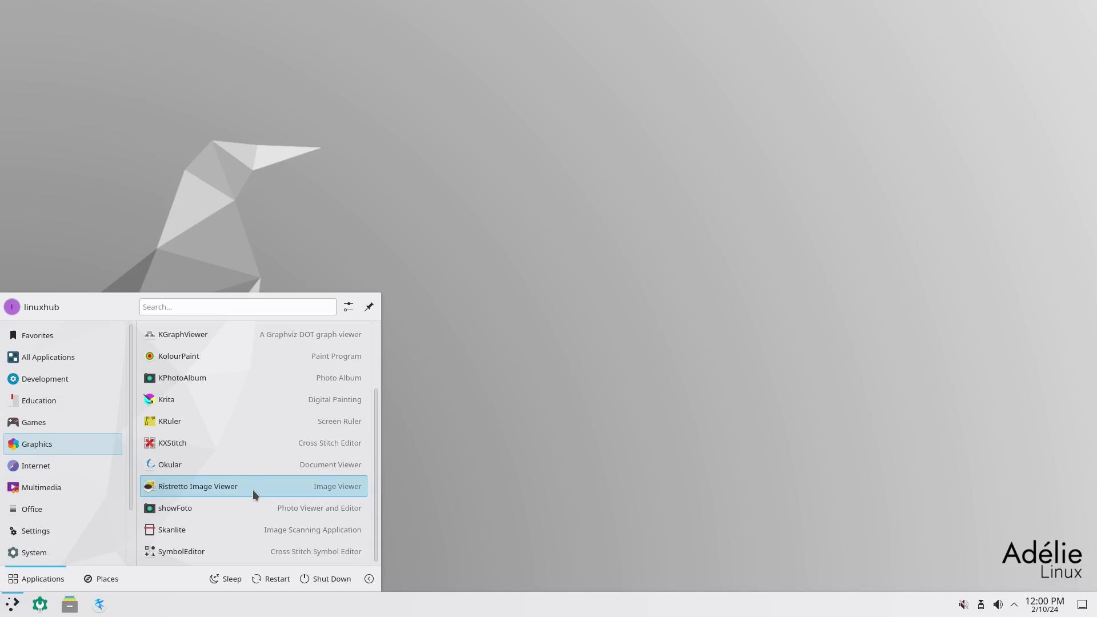
pyautogui.scroll(2, 262, 481)
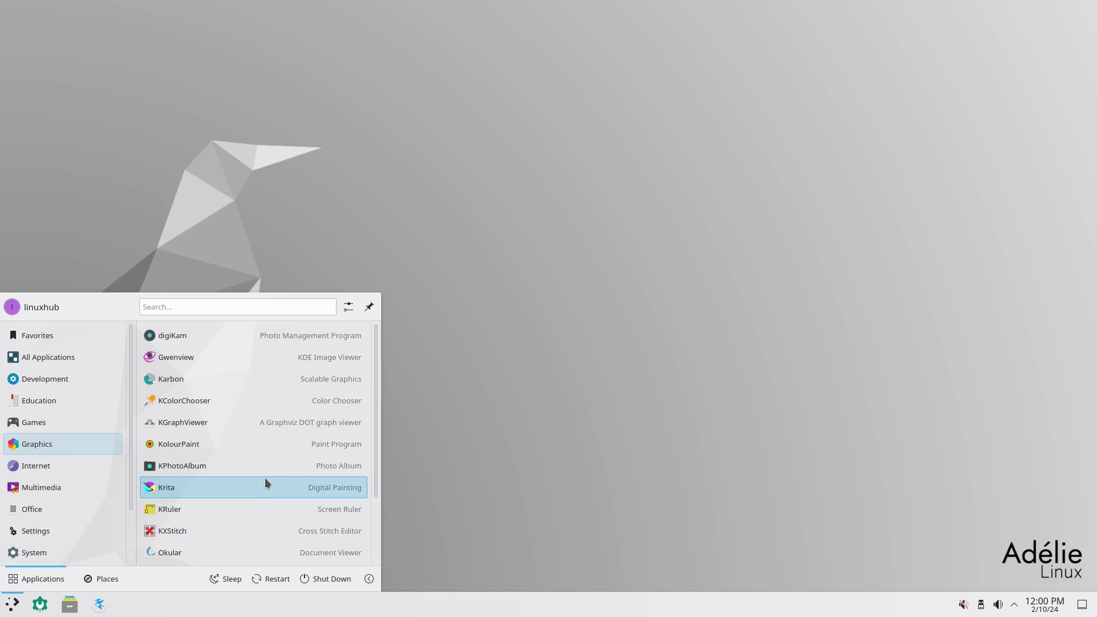
pyautogui.scroll(-2, 265, 478)
pyautogui.scroll(2, 268, 472)
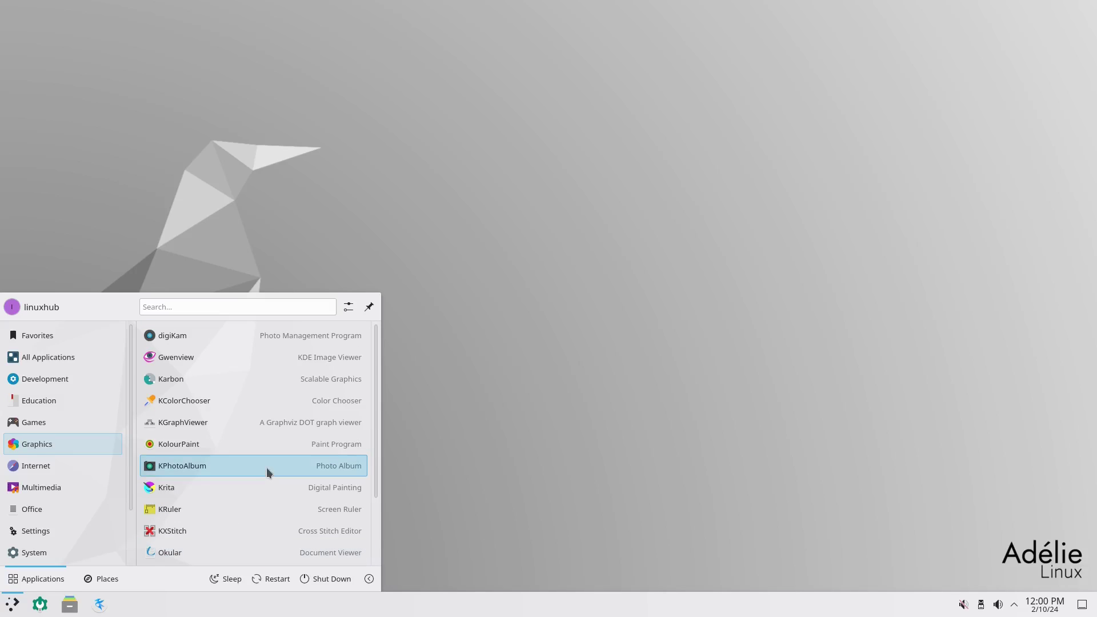
pyautogui.click(37, 466)
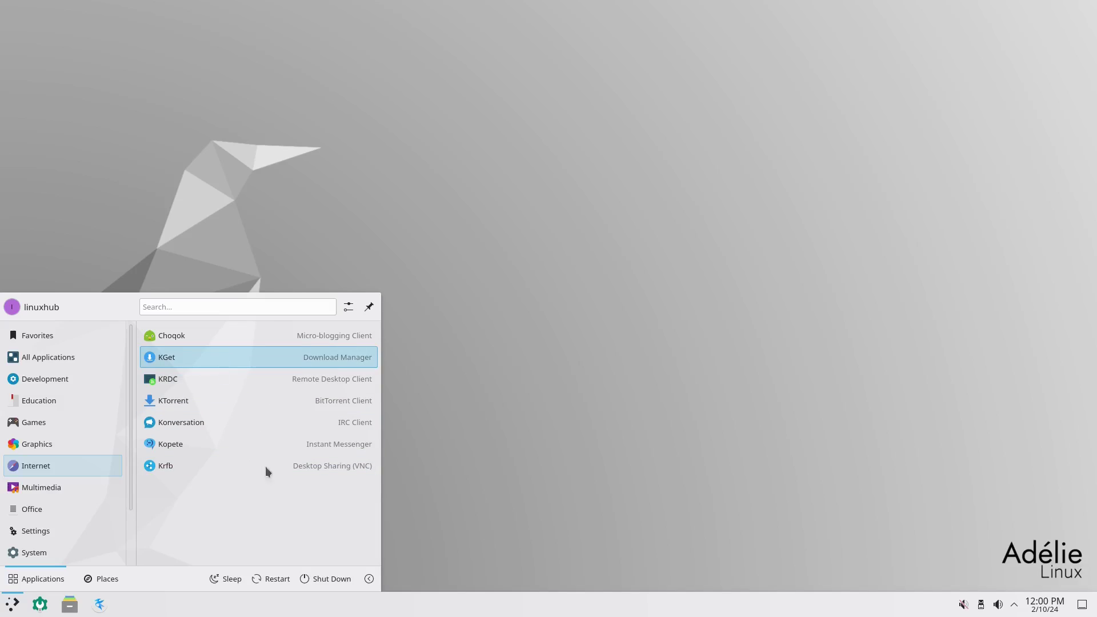
pyautogui.click(48, 492)
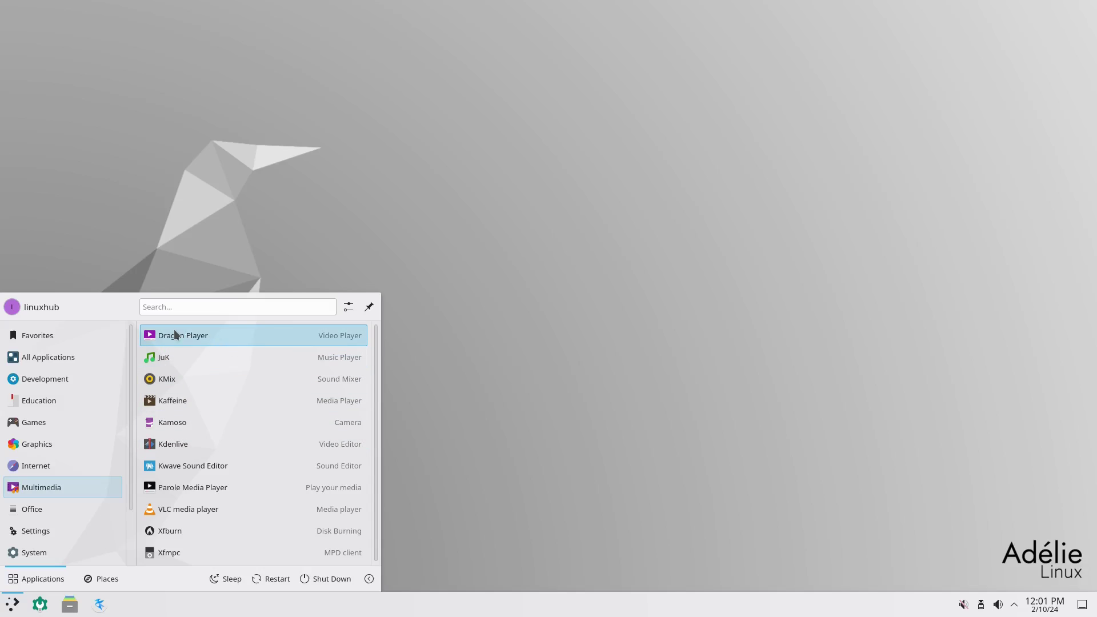
pyautogui.click(190, 338)
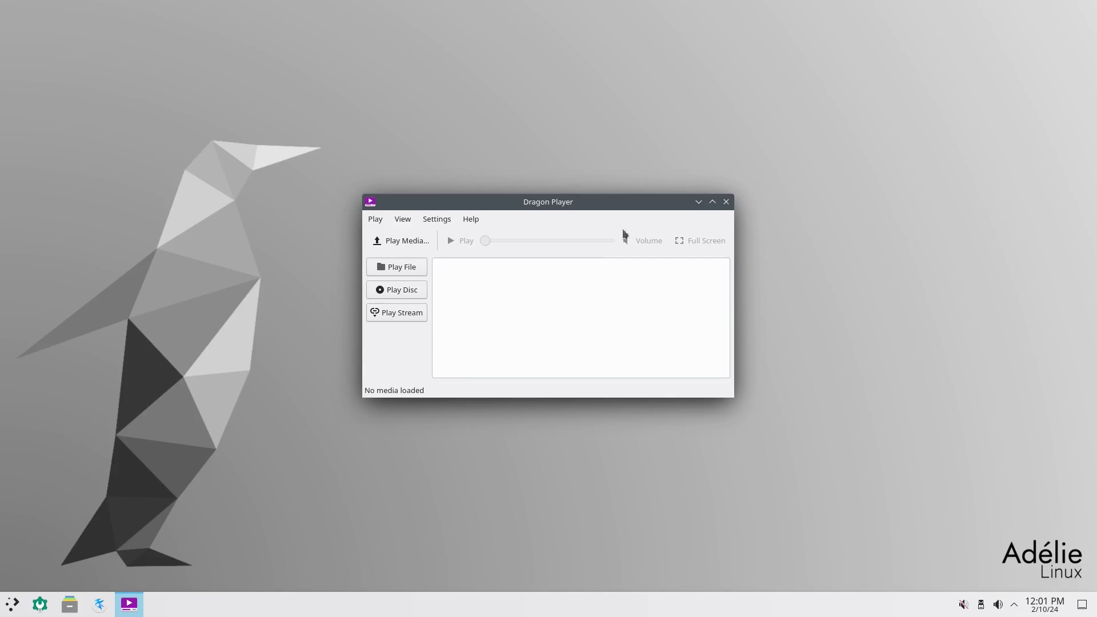
pyautogui.doubleClick(631, 201)
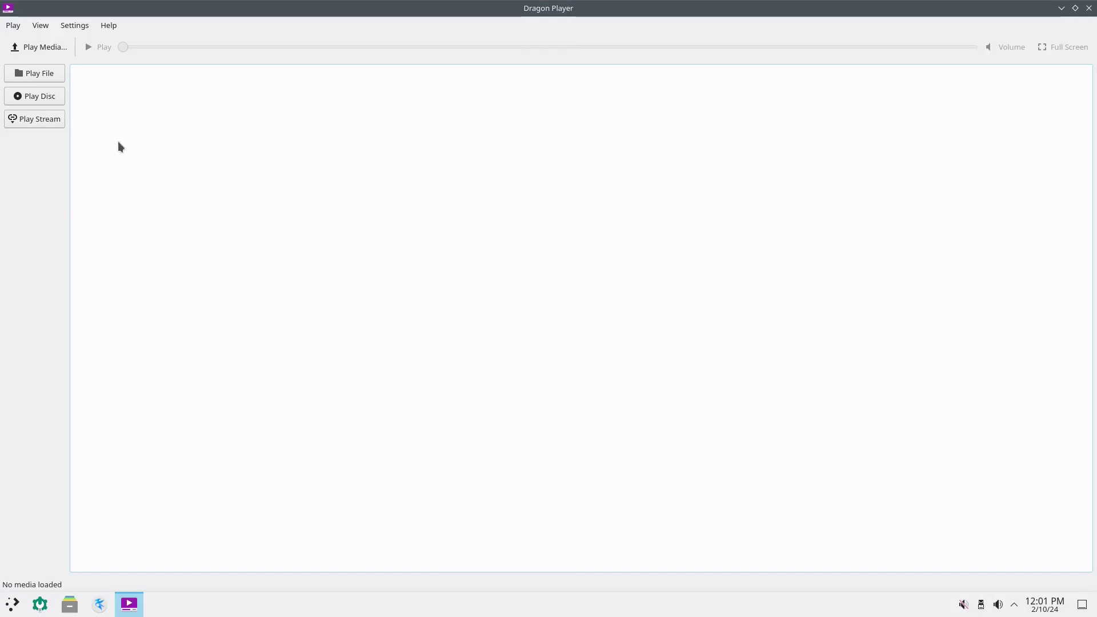
pyautogui.click(12, 26)
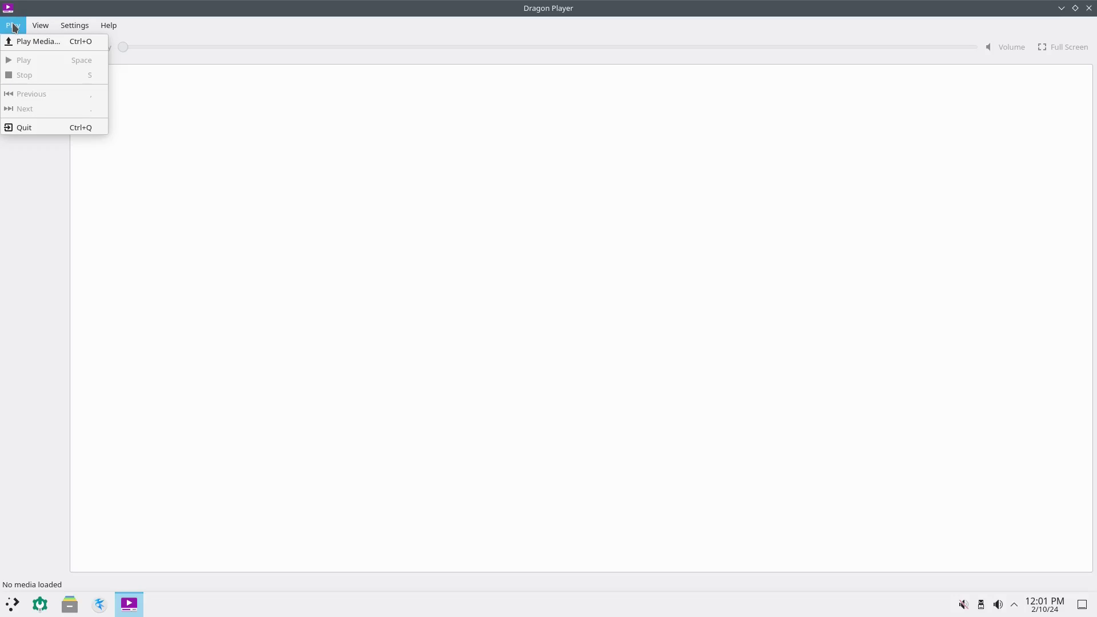
pyautogui.moveTo(40, 28)
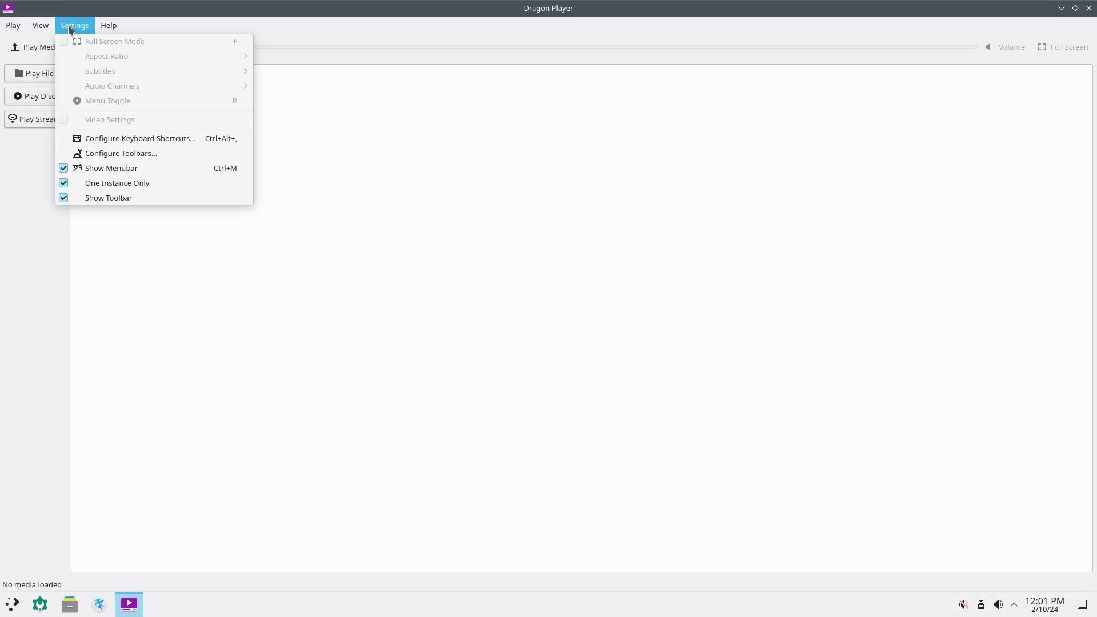
pyautogui.moveTo(111, 30)
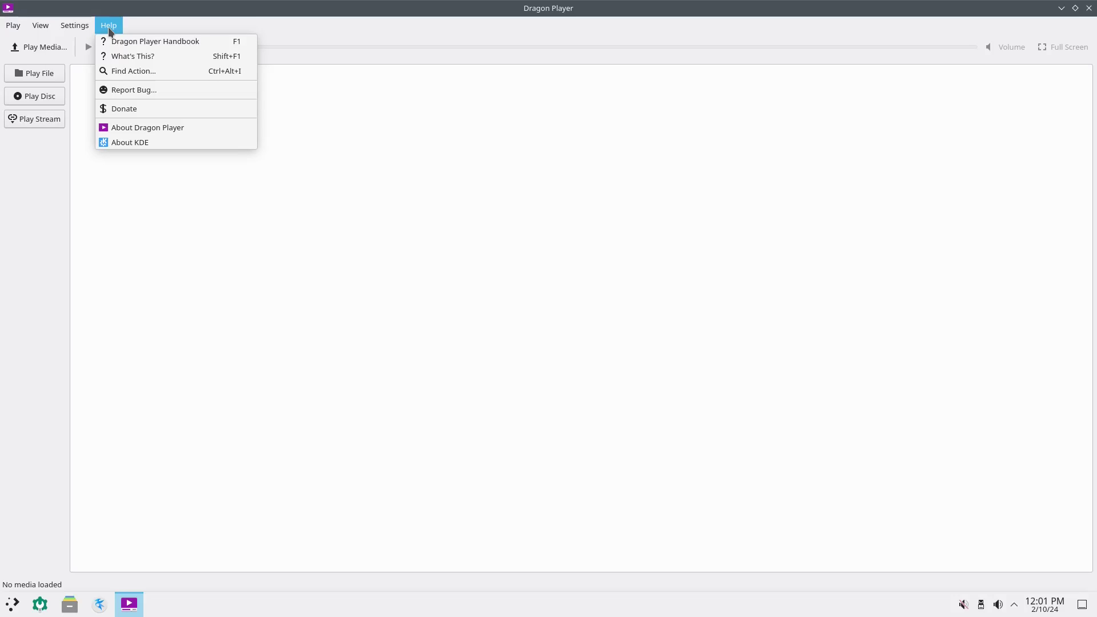
pyautogui.click(170, 128)
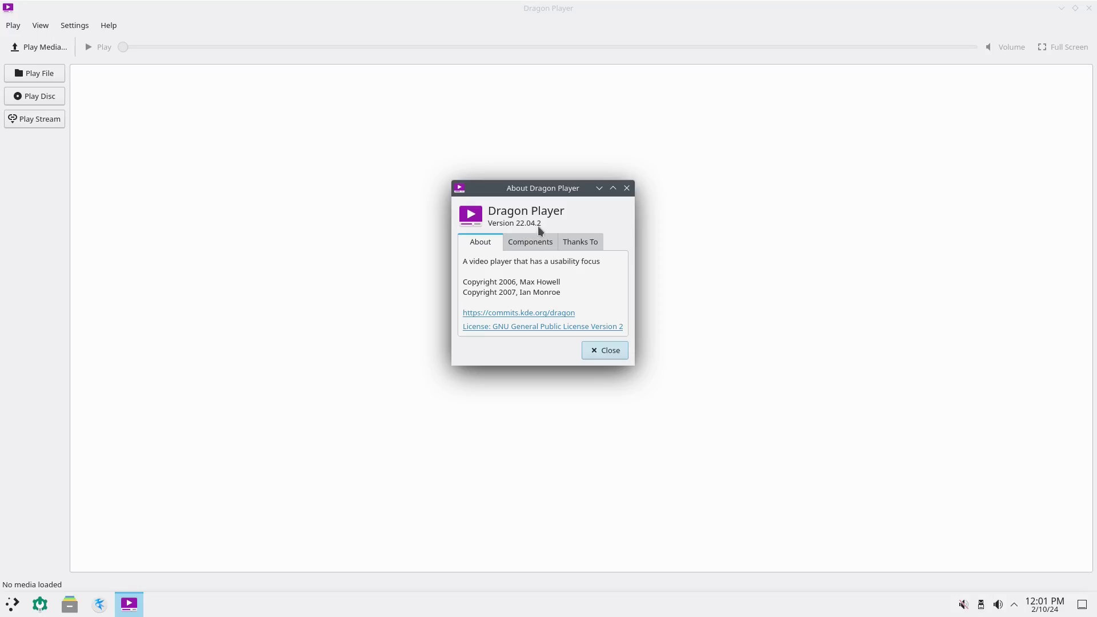
pyautogui.click(626, 189)
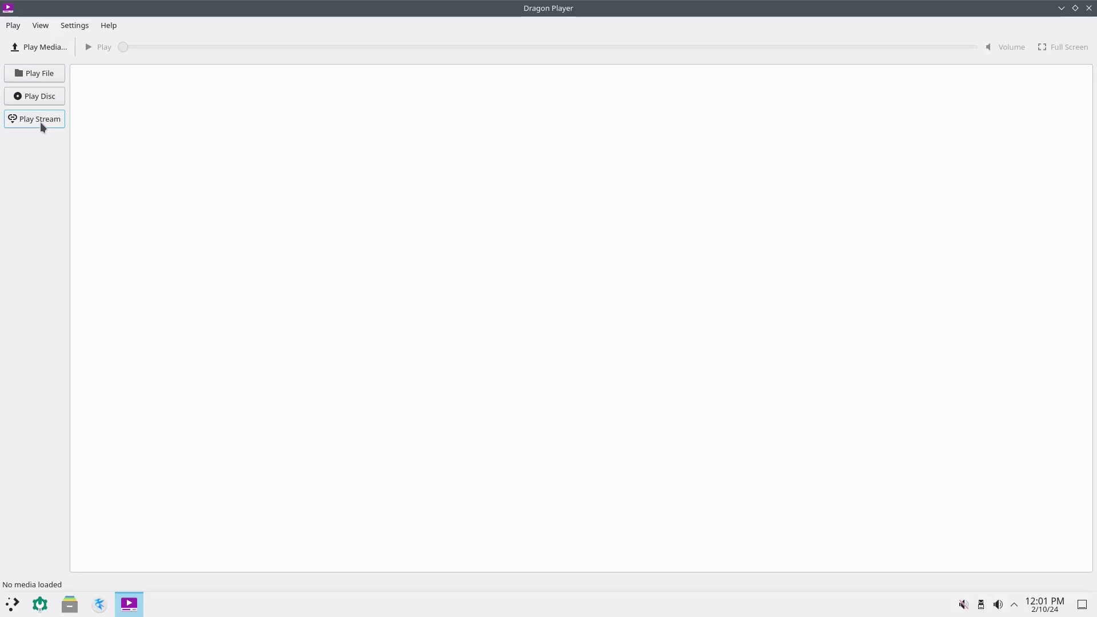
pyautogui.click(1088, 8)
# Step: Launch Kaffeine from the launcher's Multimedia apps and maximize its window
pyautogui.click(13, 603)
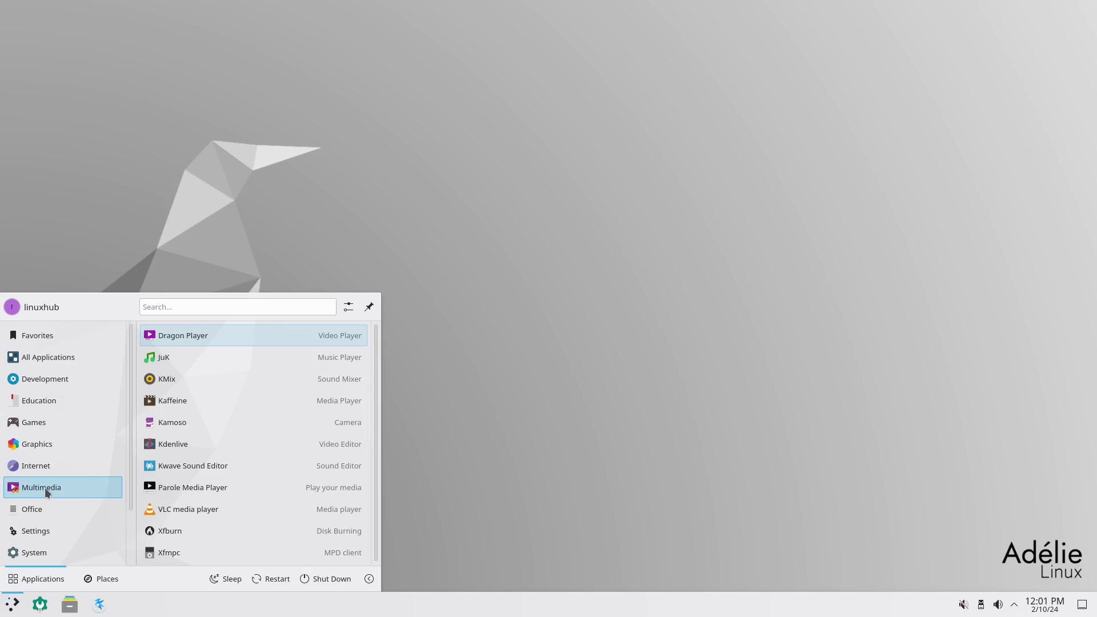
pyautogui.click(203, 402)
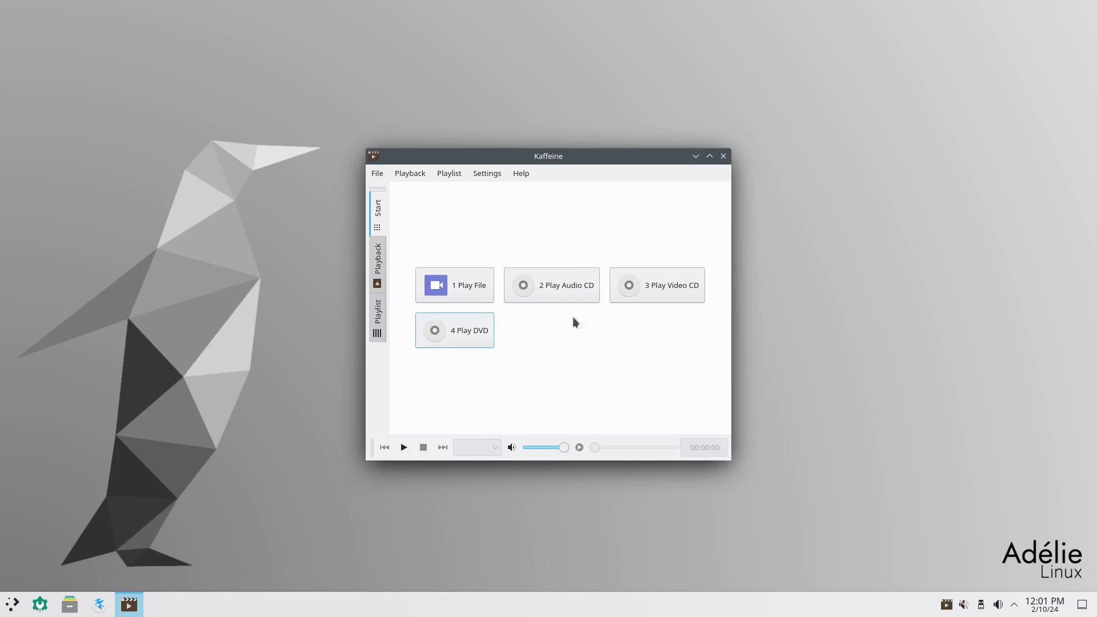
pyautogui.doubleClick(627, 159)
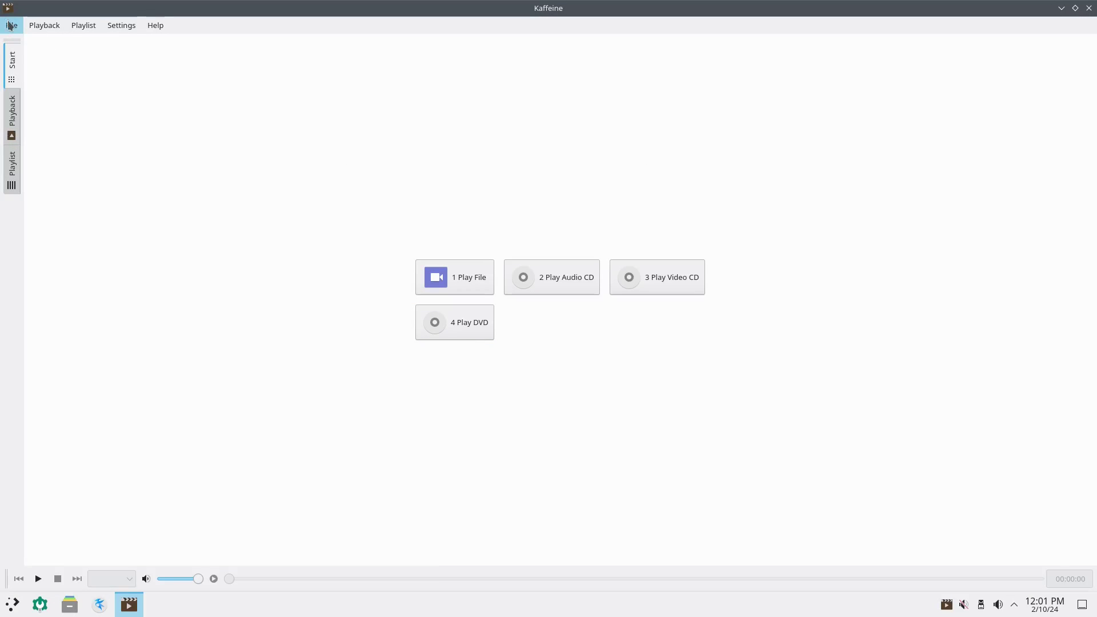
# Step: Check Kaffeine's version 2.0.18 in Help > About, then close the dialog and quit Kaffeine
pyautogui.click(155, 26)
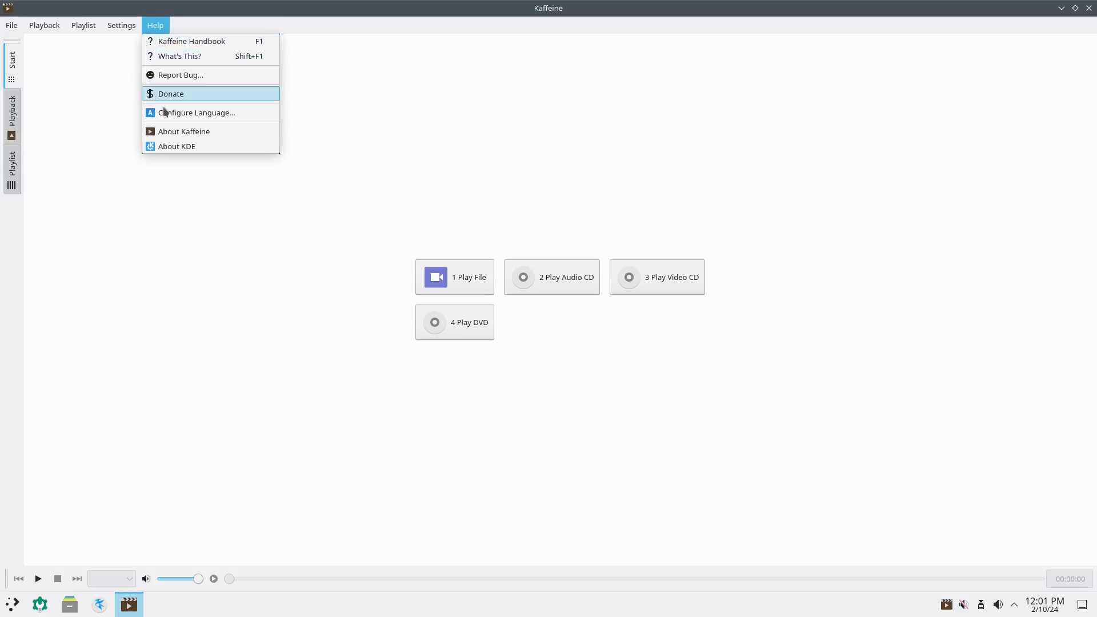
pyautogui.click(192, 132)
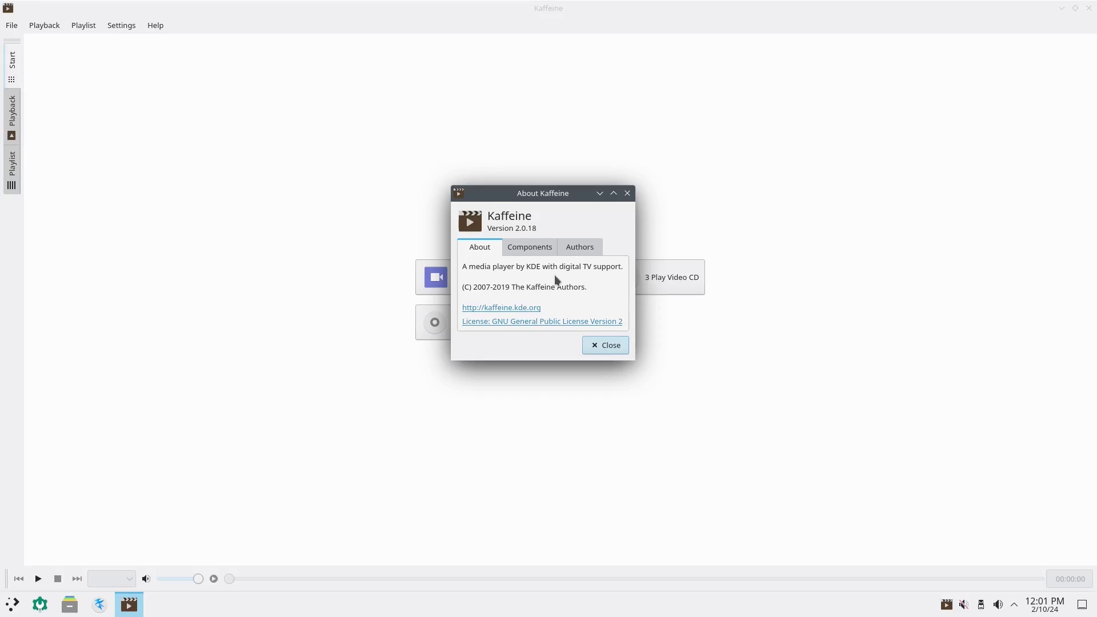
pyautogui.click(604, 346)
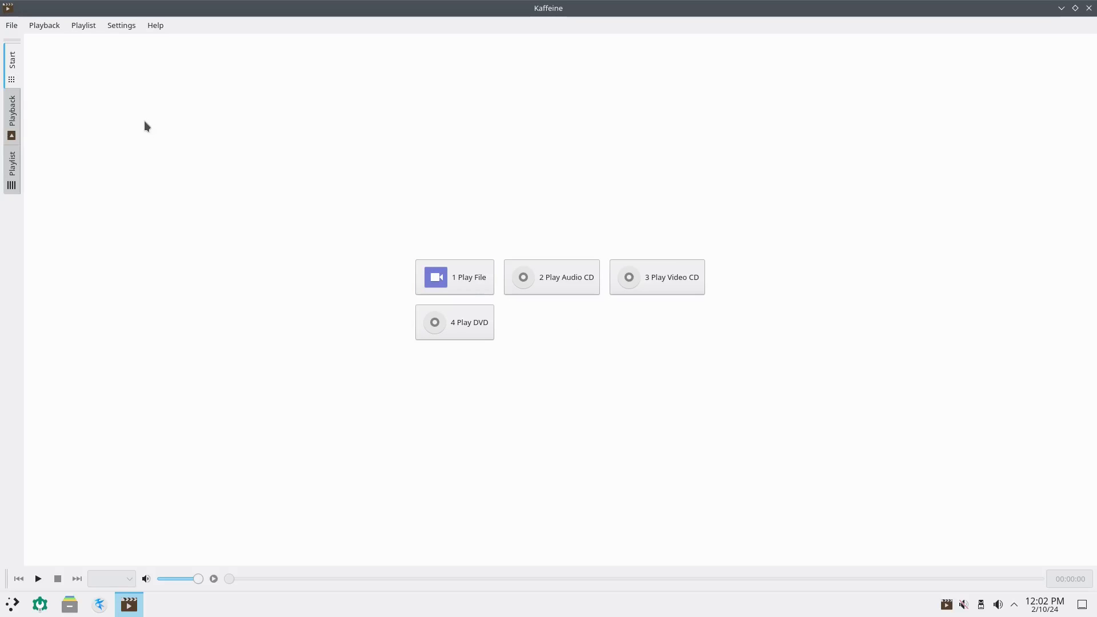
pyautogui.click(1089, 10)
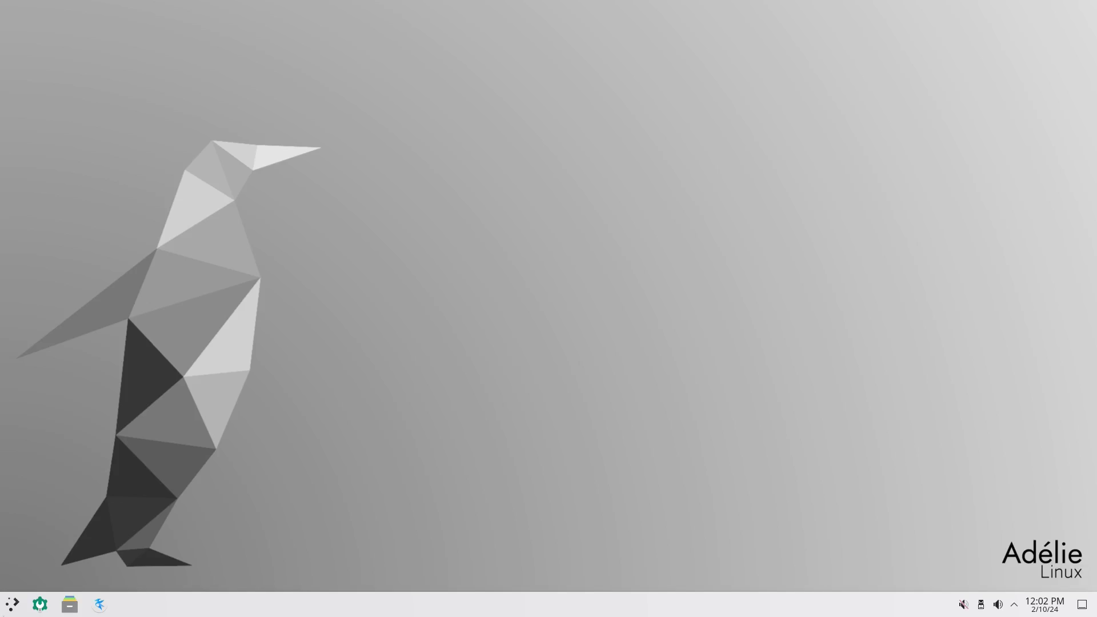
# Step: Launch Calligra Sheets from the application launcher and maximize its window
pyautogui.click(11, 604)
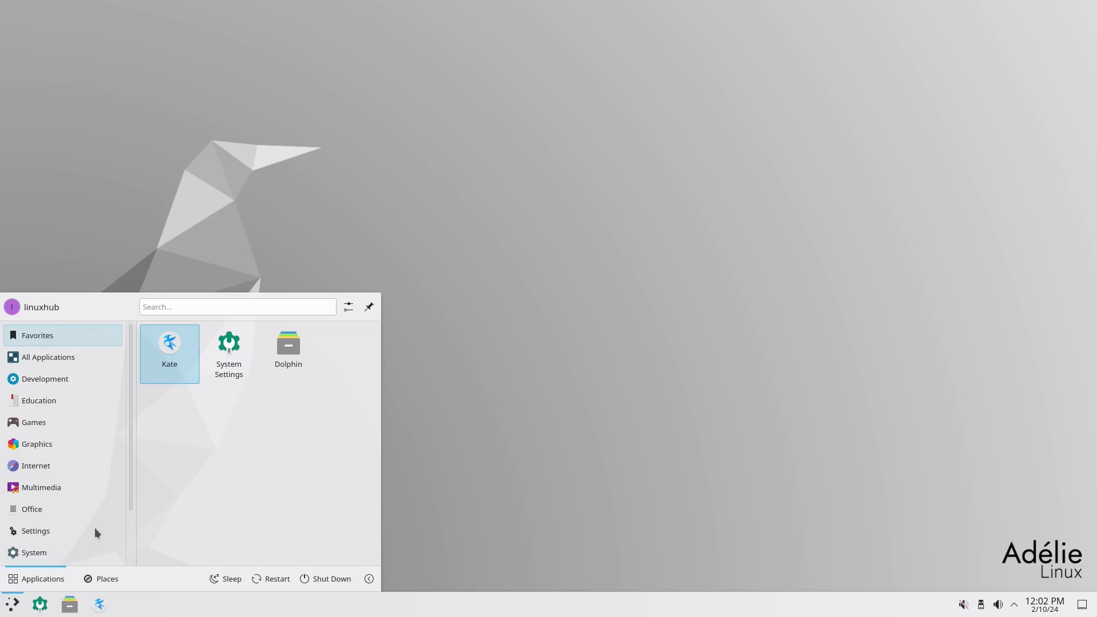
pyautogui.moveTo(59, 510)
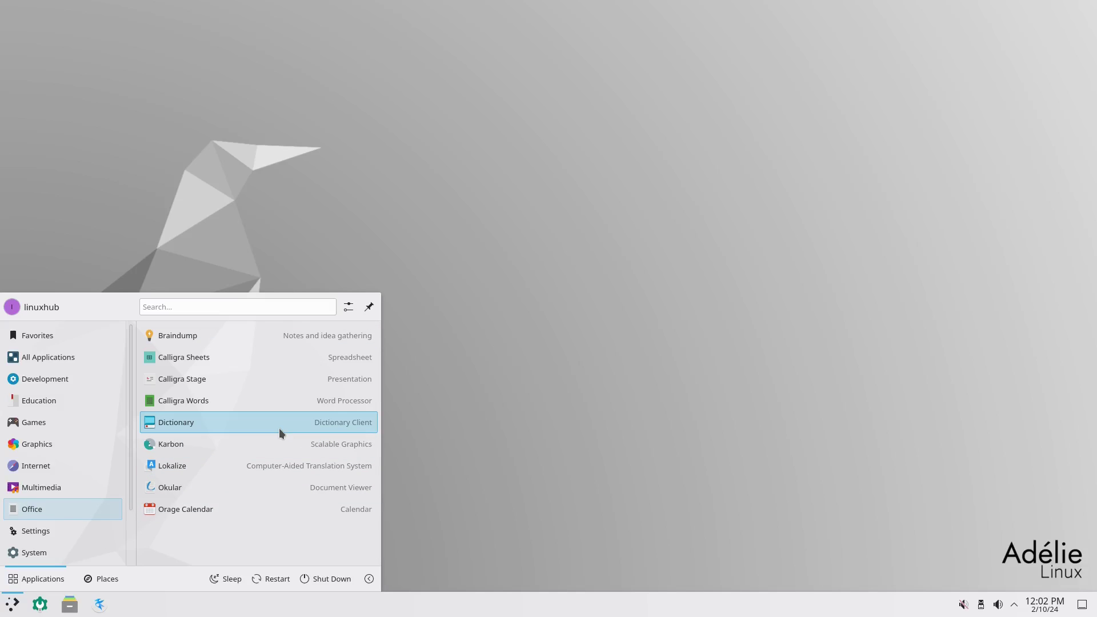
pyautogui.click(171, 360)
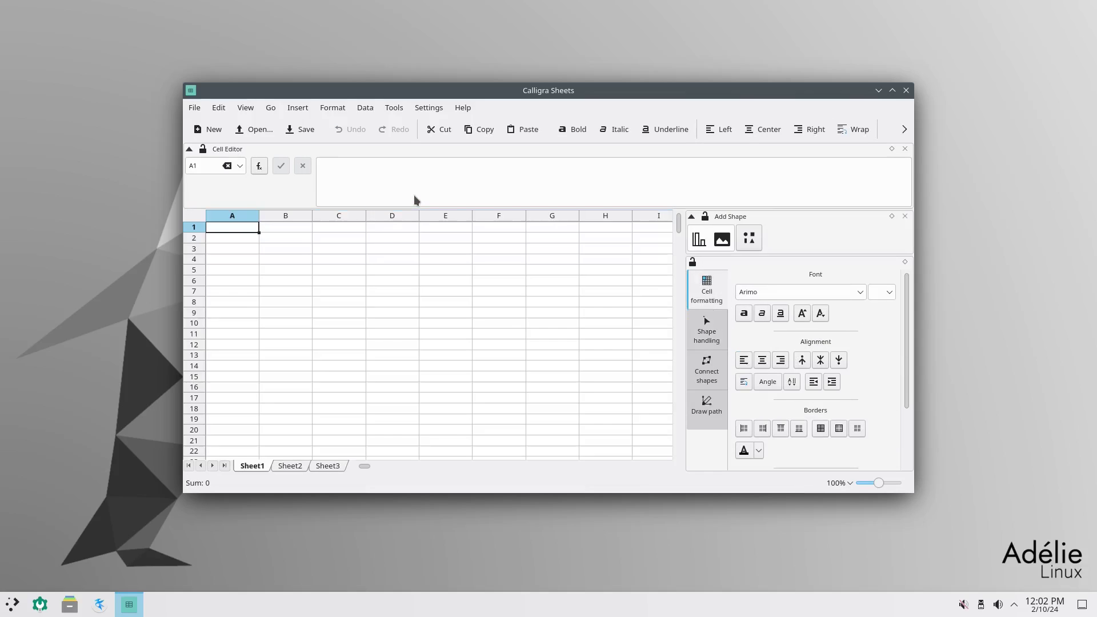
pyautogui.doubleClick(687, 90)
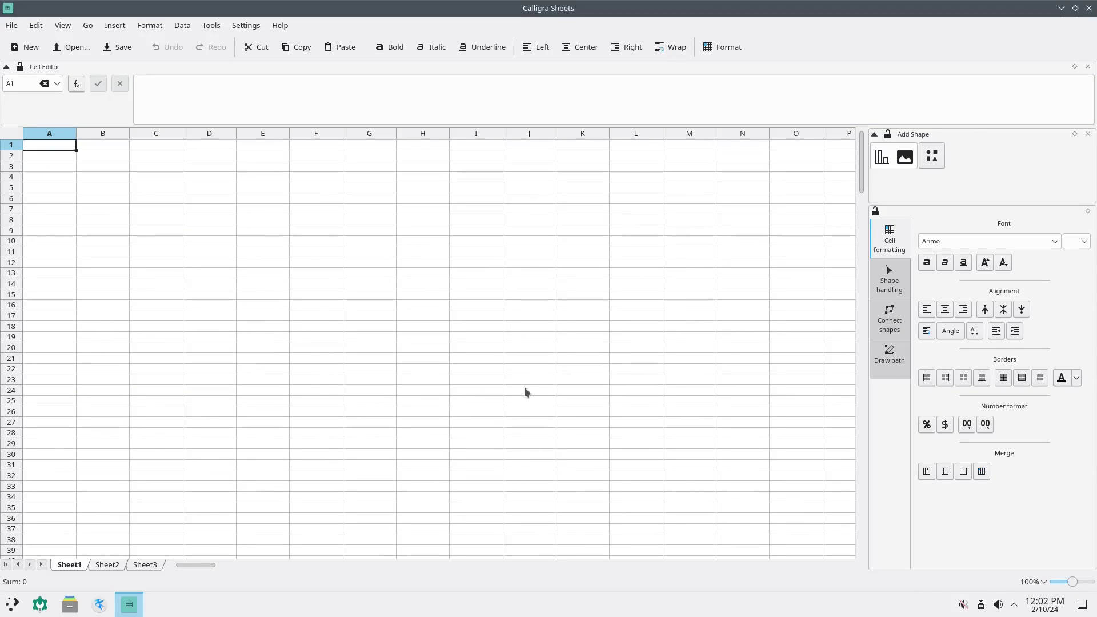
# Step: View the About Calligra Sheets dialog showing version 3.2.1, close it, and quit Calligra Sheets
pyautogui.click(279, 25)
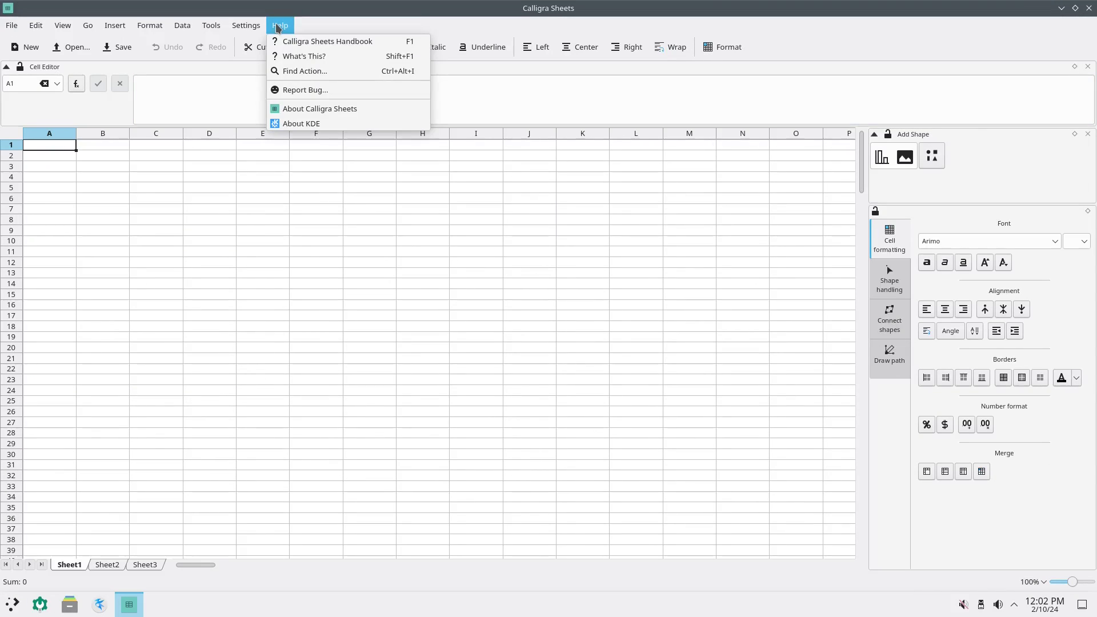
pyautogui.click(319, 111)
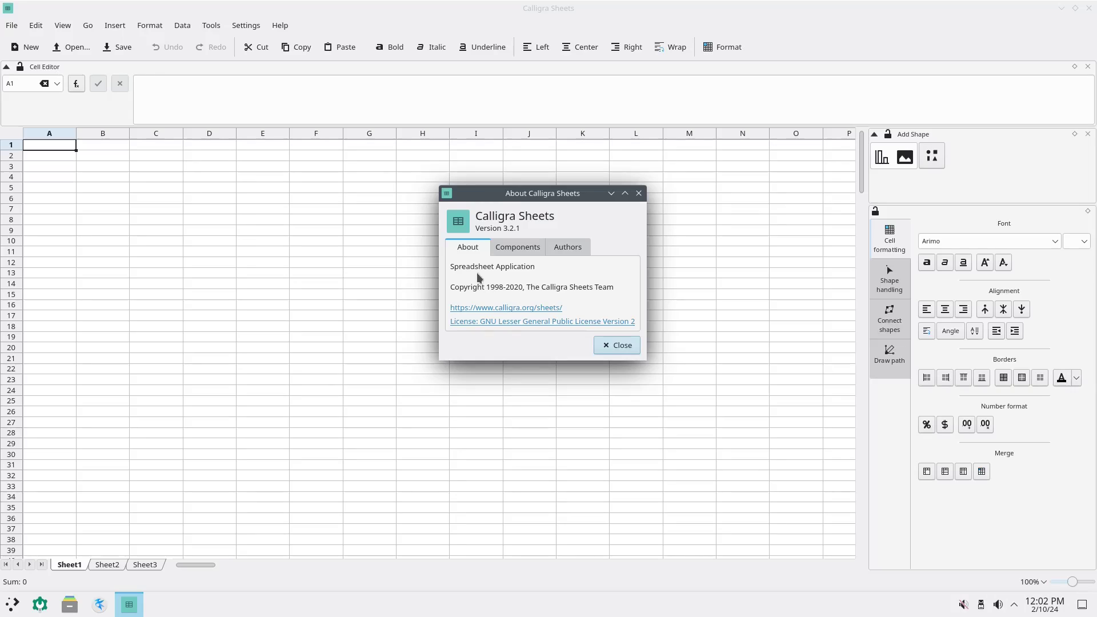
pyautogui.click(615, 346)
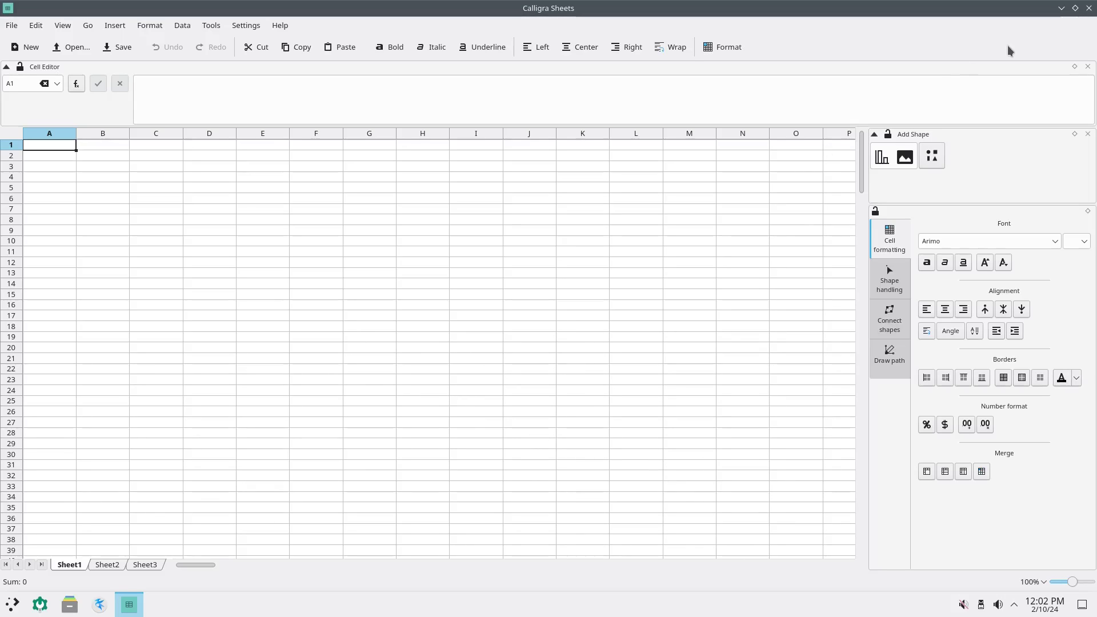
pyautogui.click(1088, 9)
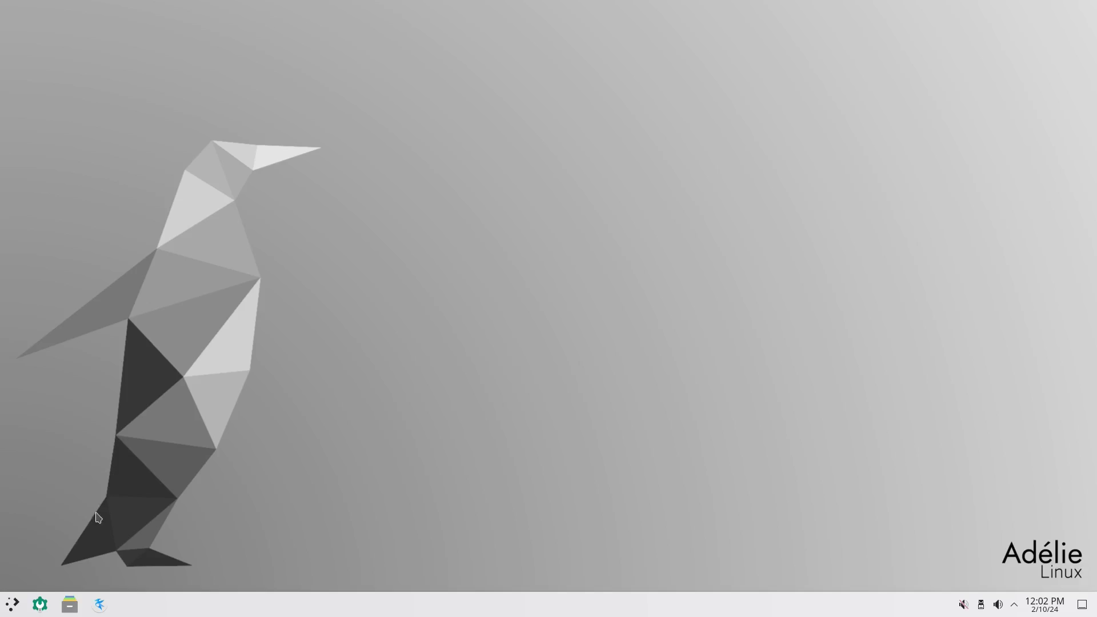
# Step: Open the launcher, pass over Settings, and switch to the System apps to start Konsole
pyautogui.click(12, 604)
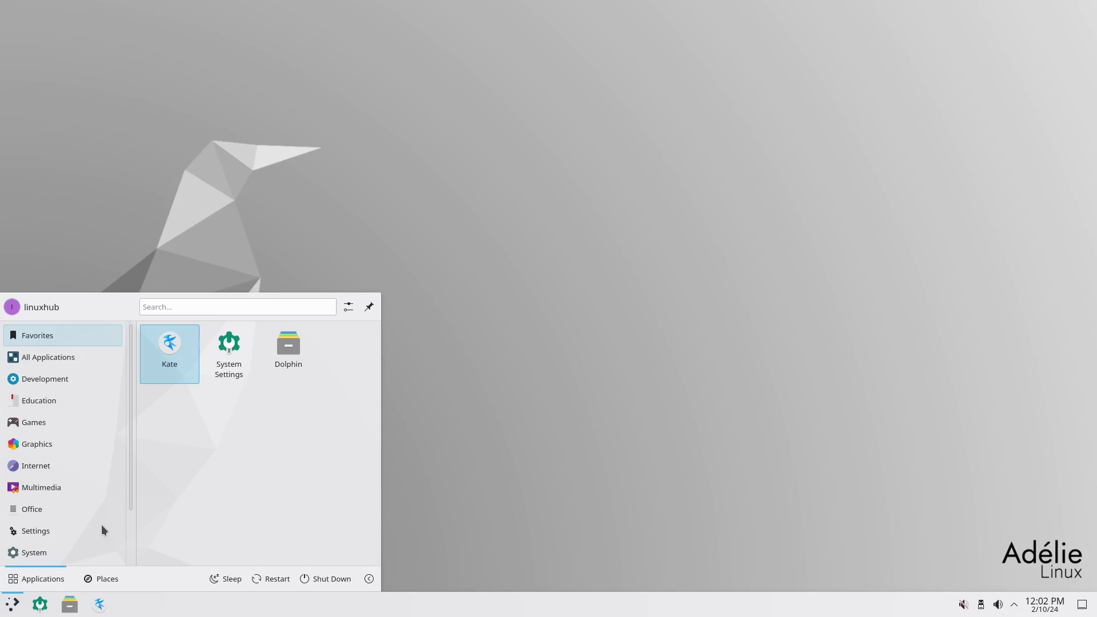
pyautogui.moveTo(47, 534)
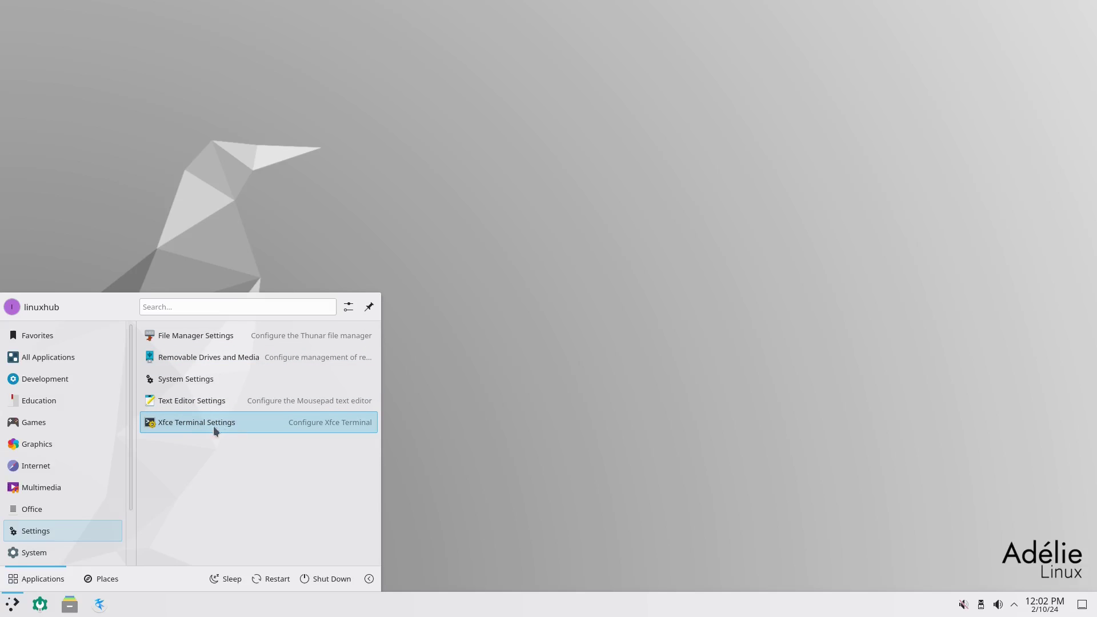
pyautogui.click(35, 552)
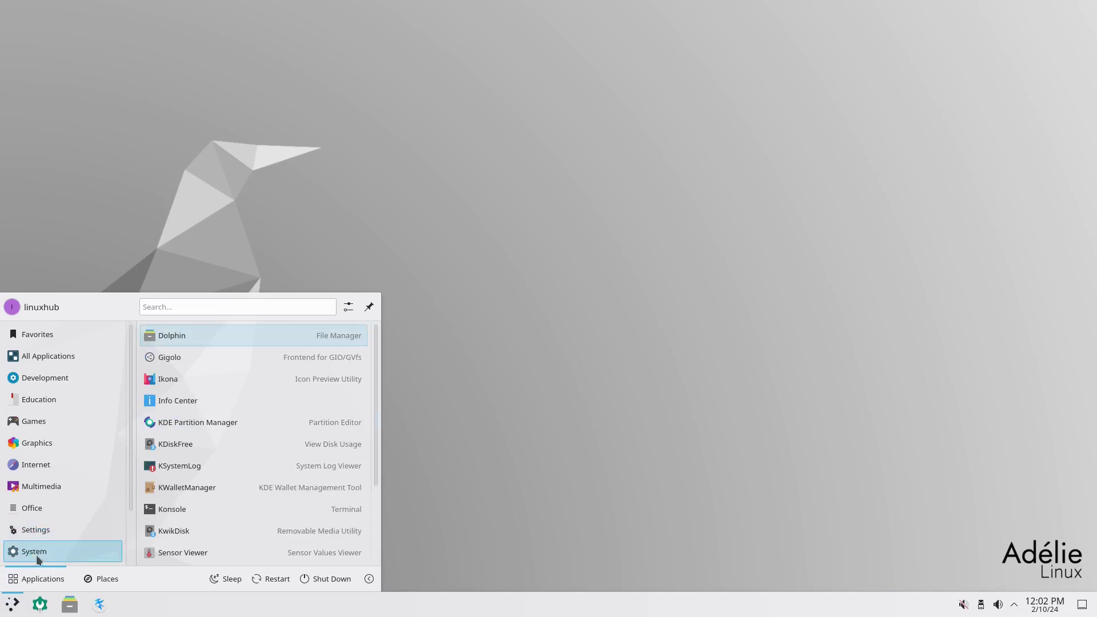
pyautogui.scroll(-3, 269, 432)
# Step: Open Konsole maximized and run htop and neofetch, both reported as command not found
pyautogui.click(171, 400)
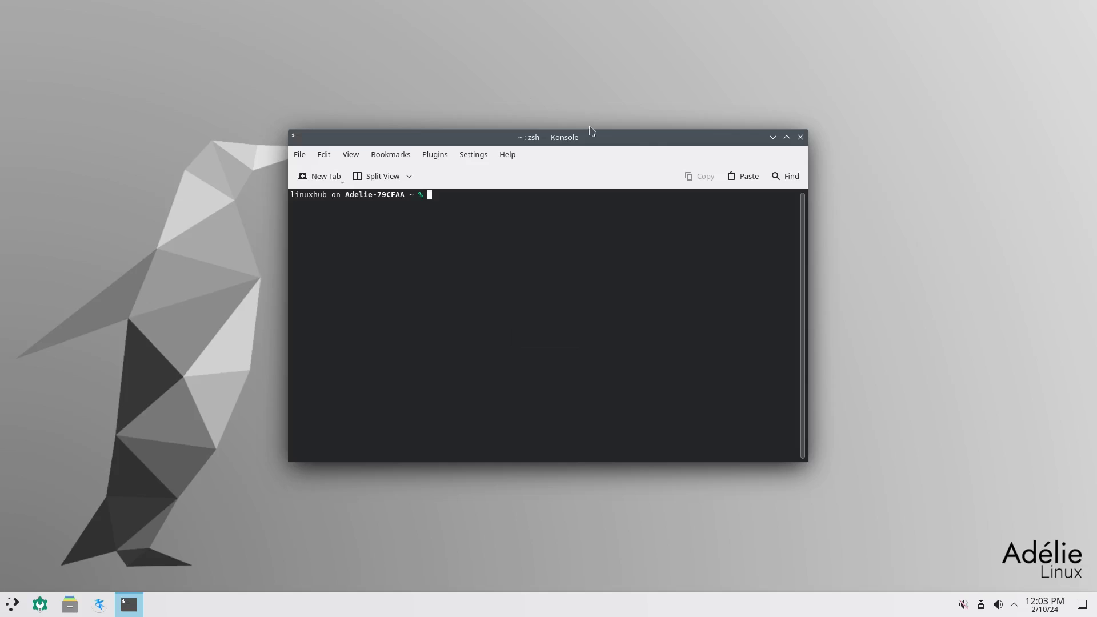
pyautogui.doubleClick(650, 134)
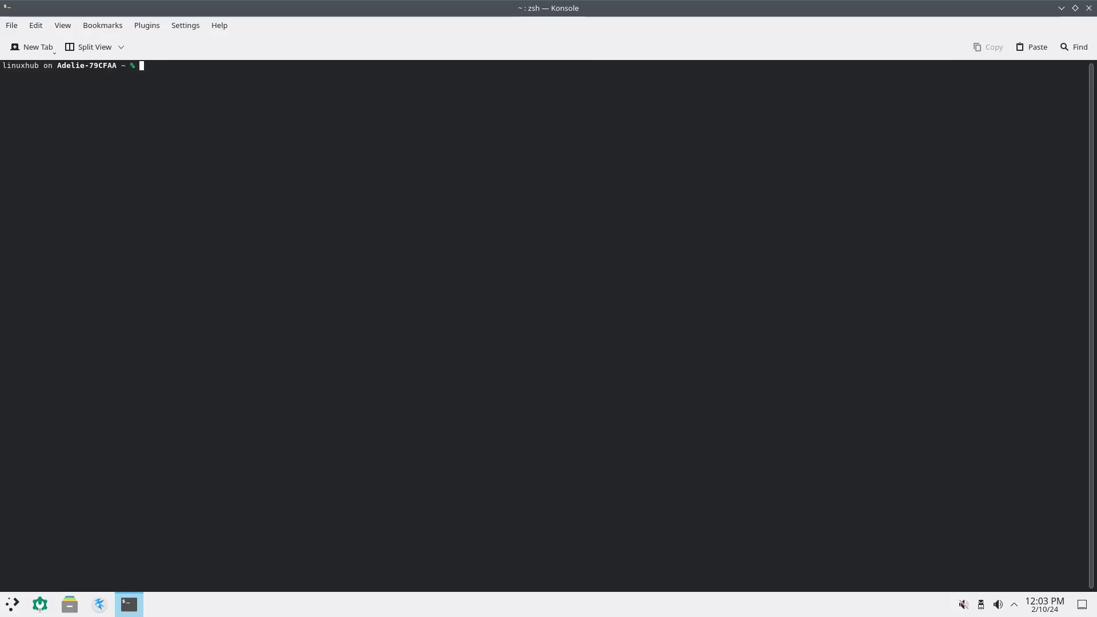
pyautogui.write('htop')
pyautogui.press('Return')
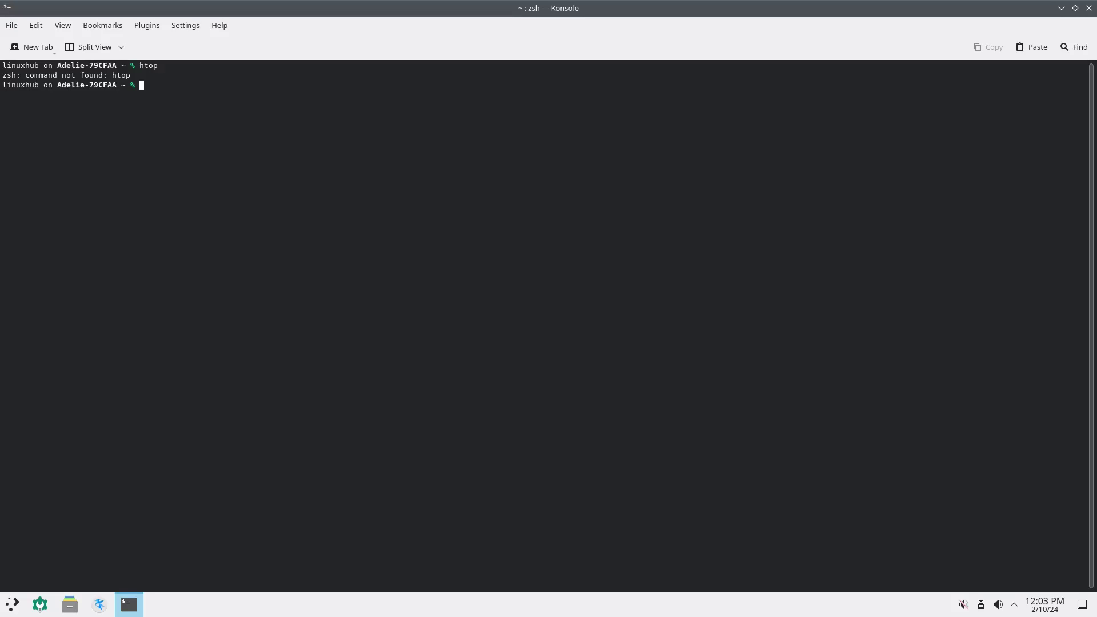
pyautogui.write('neofetch')
pyautogui.press('Return')
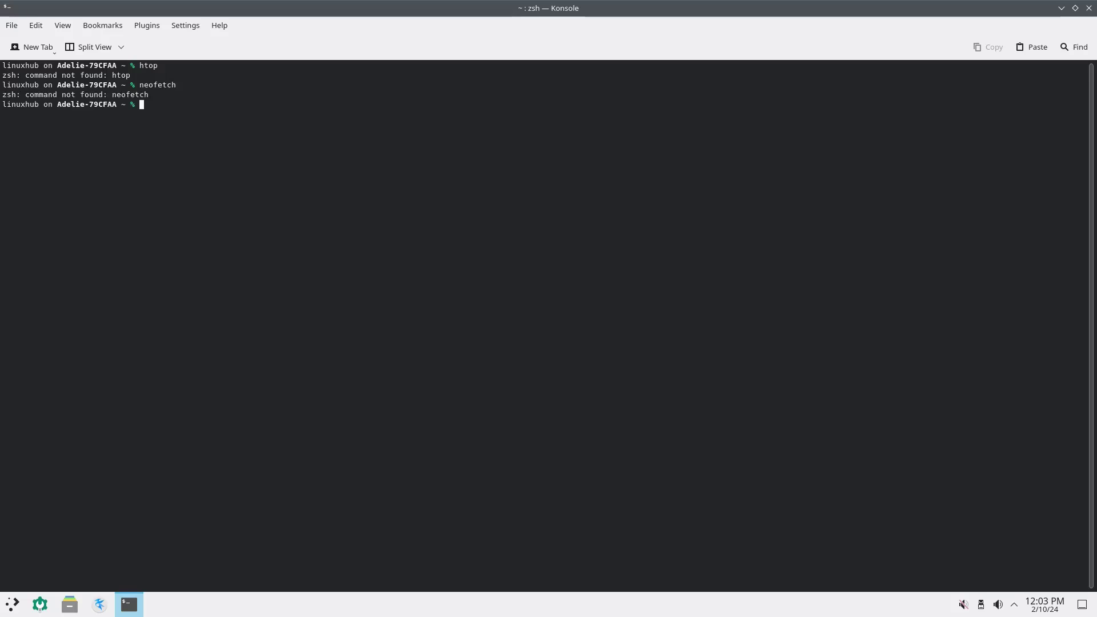
# Step: View Konsole's About information from the Help menu (version 22.04.2), then dismiss it
pyautogui.click(219, 26)
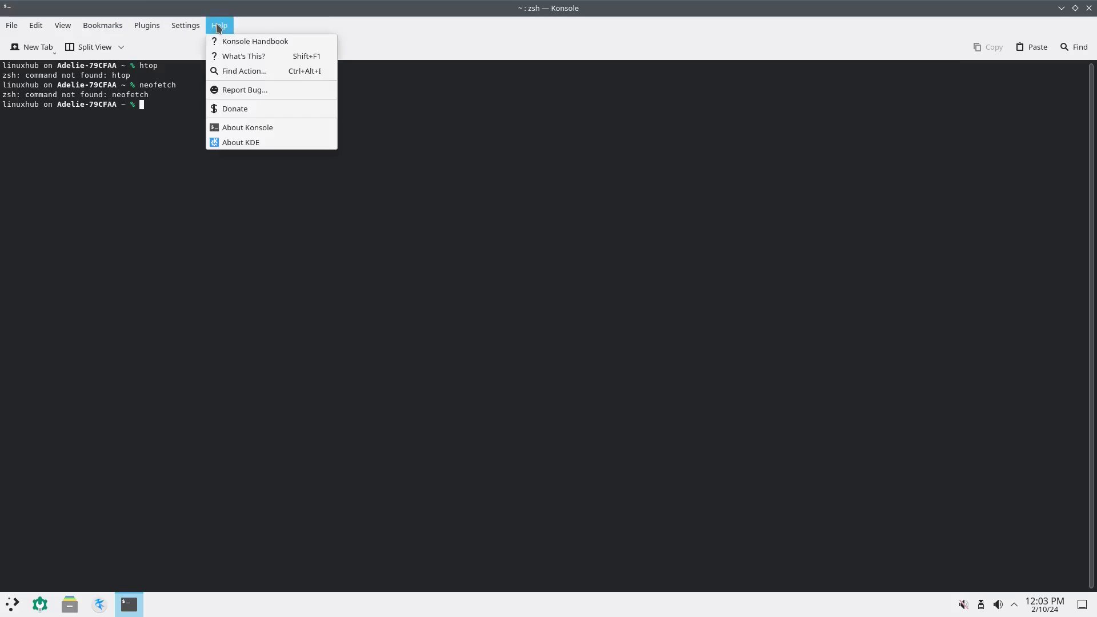
pyautogui.click(275, 126)
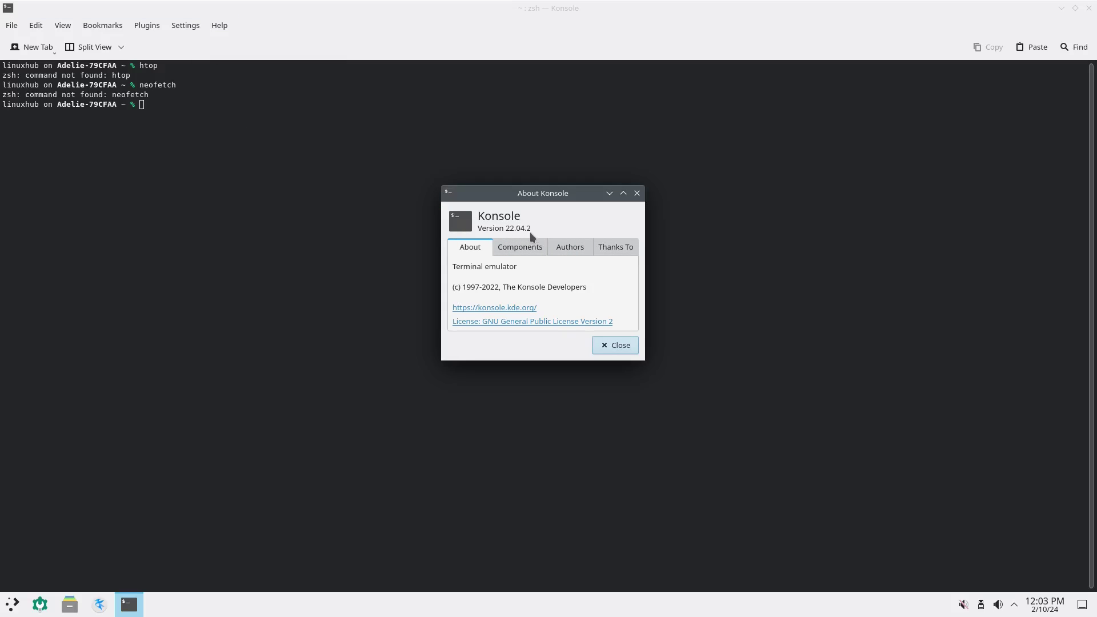
pyautogui.click(621, 346)
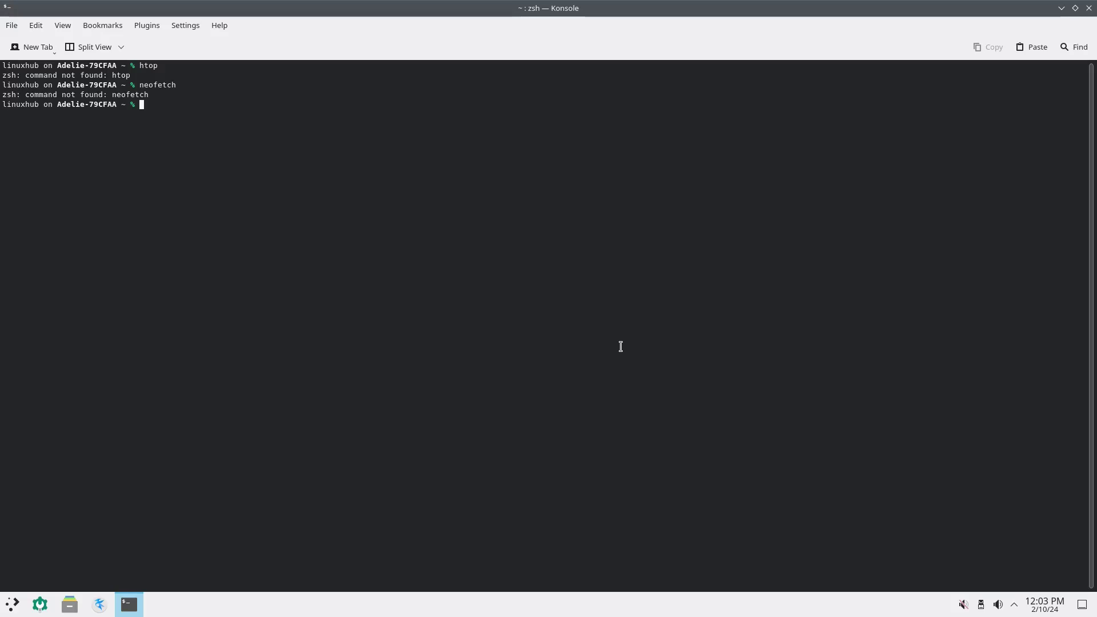
# Step: Close Konsole and browse the System category in the Application Launcher
pyautogui.click(1088, 8)
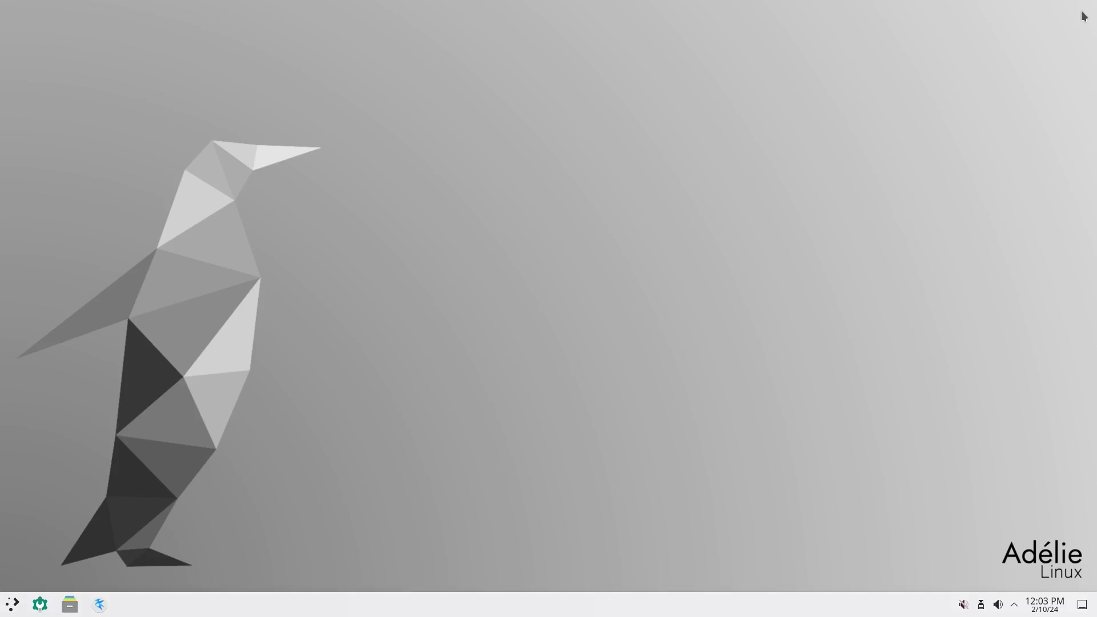
pyautogui.click(14, 605)
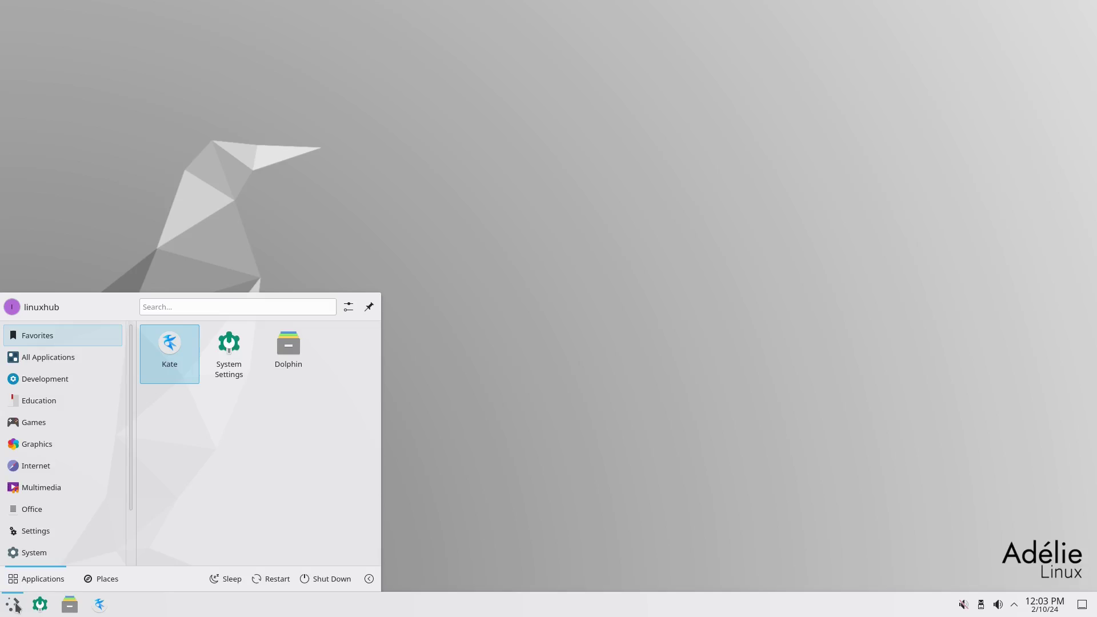
pyautogui.click(35, 551)
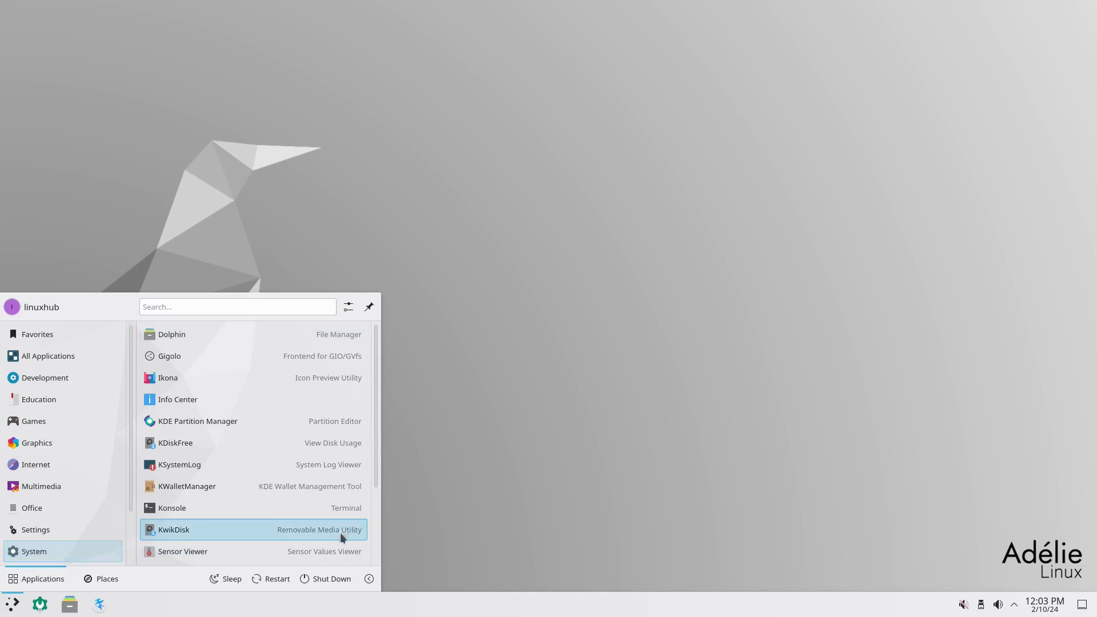
pyautogui.scroll(-2, 269, 485)
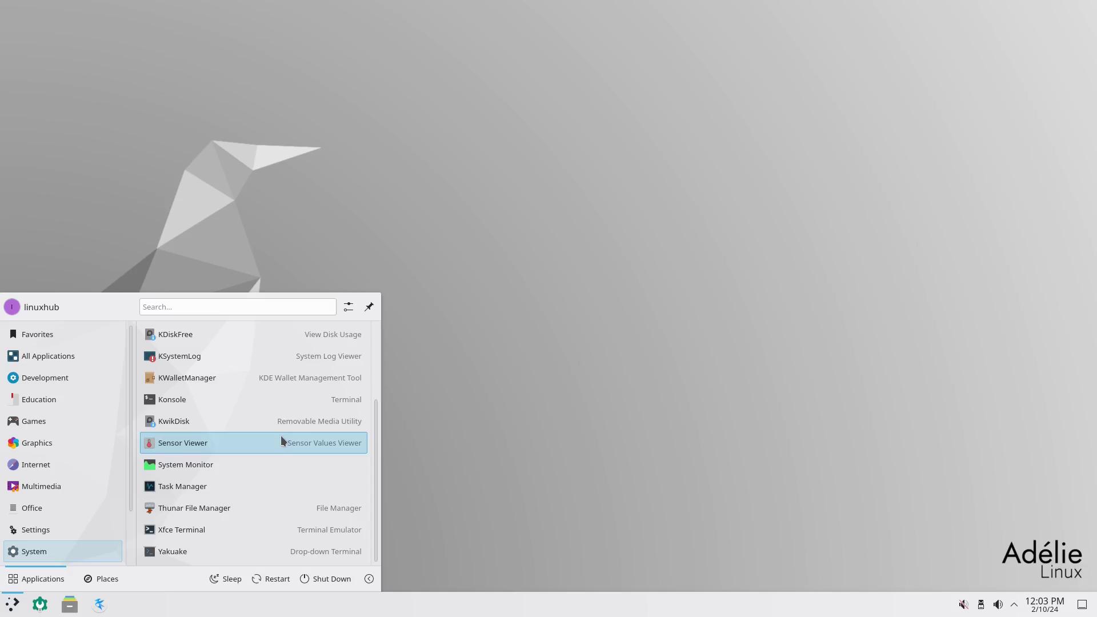
pyautogui.scroll(2, 280, 436)
pyautogui.scroll(-2, 280, 441)
# Step: Search the launcher for 'software', which lists Cantor, LabPlot2 and Minuet
pyautogui.moveTo(57, 521)
pyautogui.scroll(-2, 58, 518)
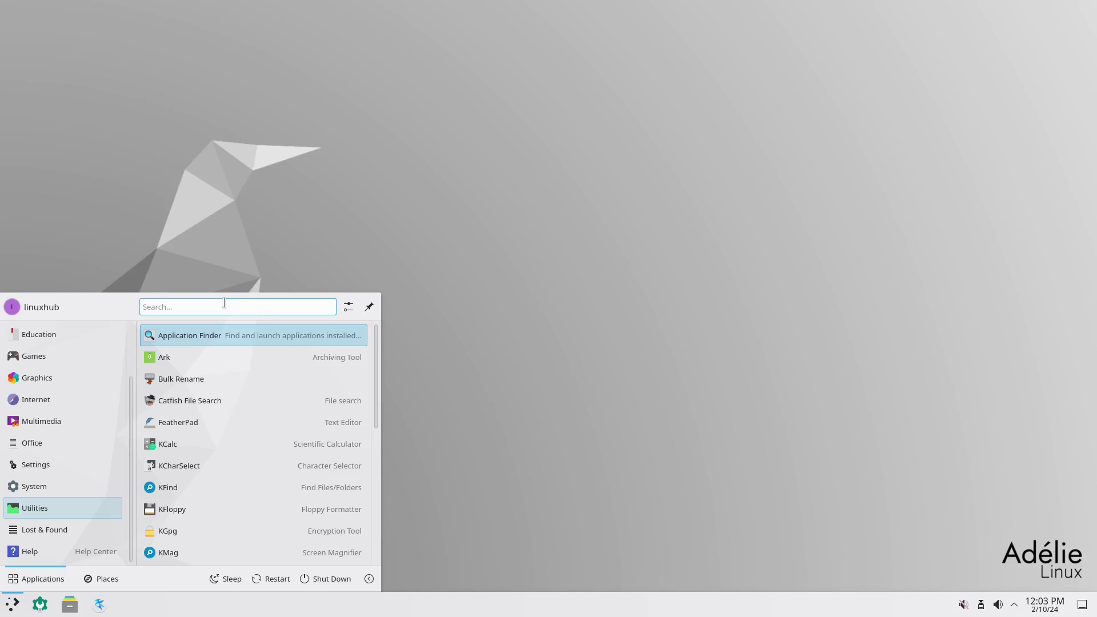
pyautogui.write('soft')
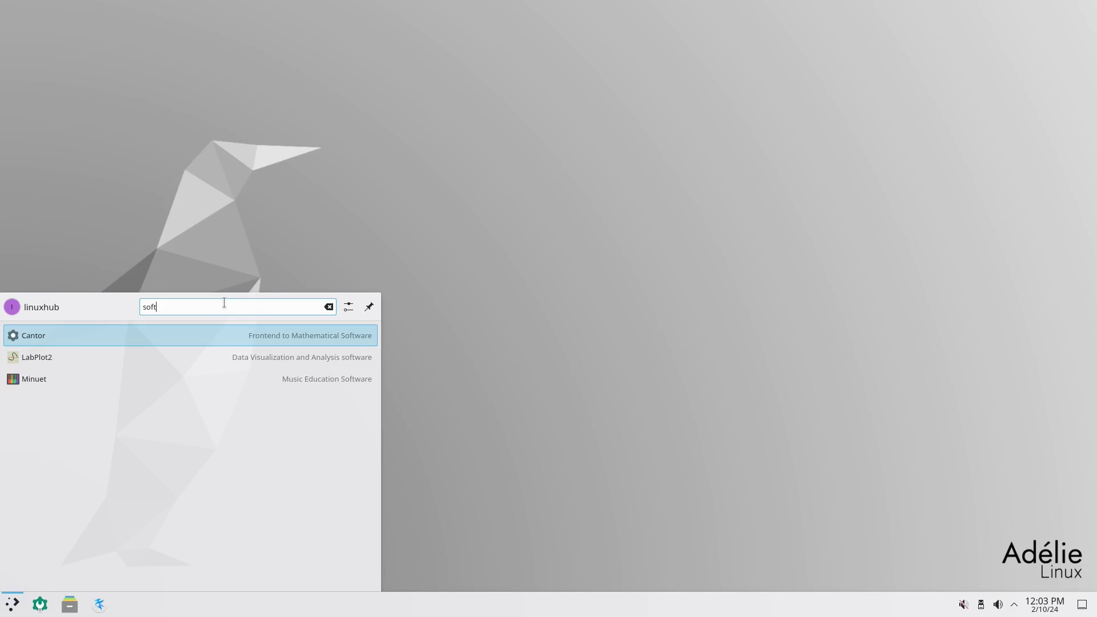
pyautogui.write('ware')
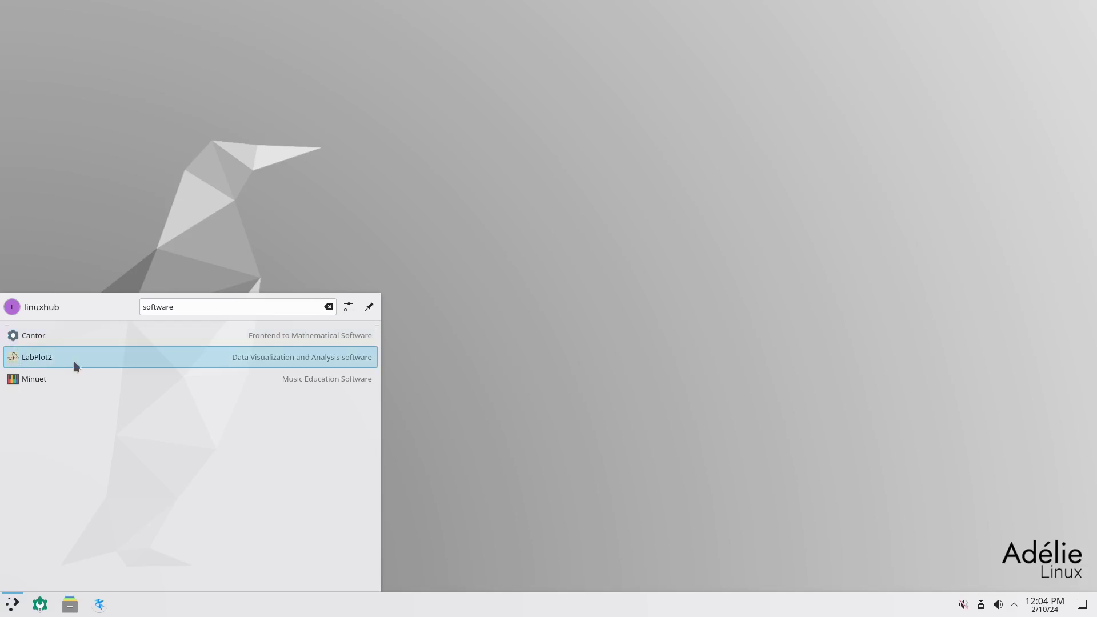
# Step: Launch Cantor, maximize the backend chooser, and review the Maxima, Octave, Python, Qalculate, R, Sage and Scilab backends
pyautogui.click(40, 340)
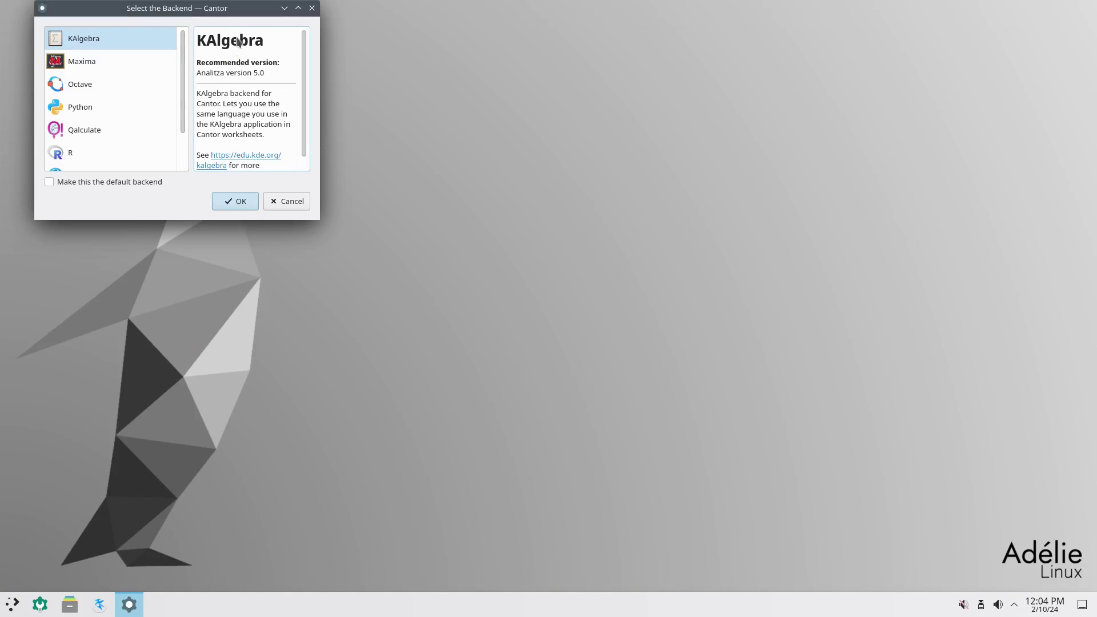
pyautogui.moveTo(241, 8); pyautogui.dragTo(506, 157)
pyautogui.doubleClick(506, 156)
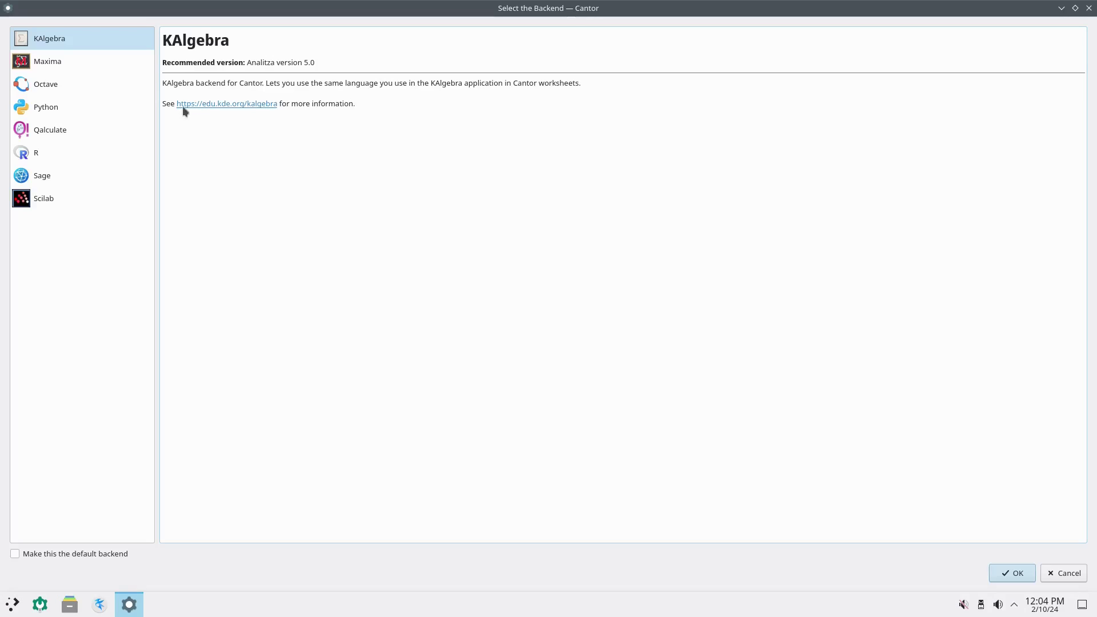
pyautogui.click(48, 60)
pyautogui.click(43, 84)
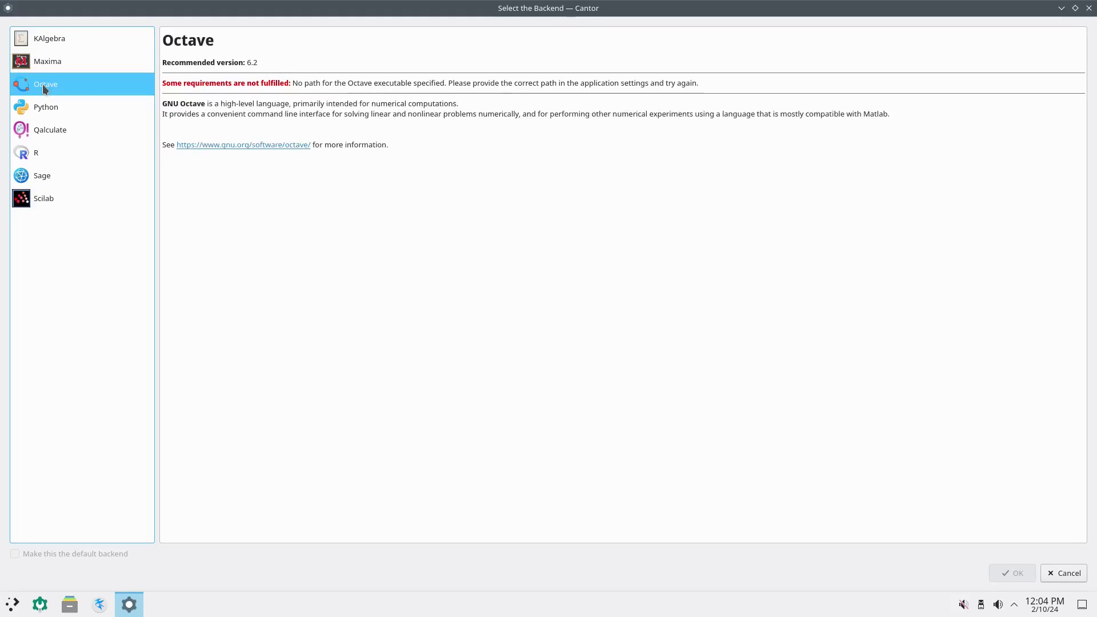
pyautogui.click(48, 109)
pyautogui.click(50, 129)
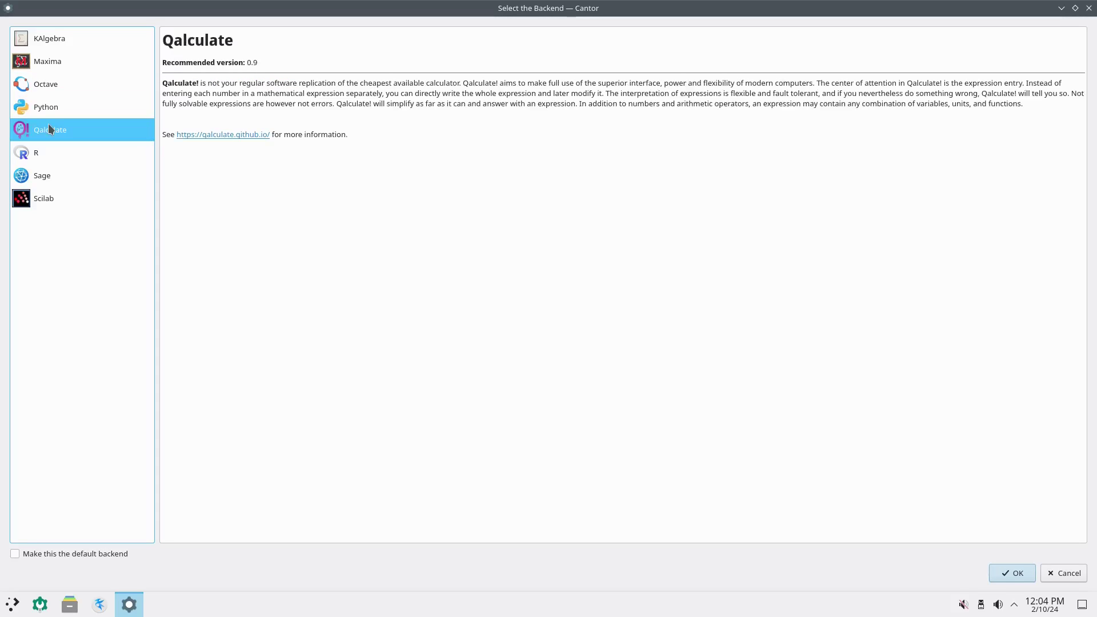
pyautogui.click(33, 150)
pyautogui.click(44, 174)
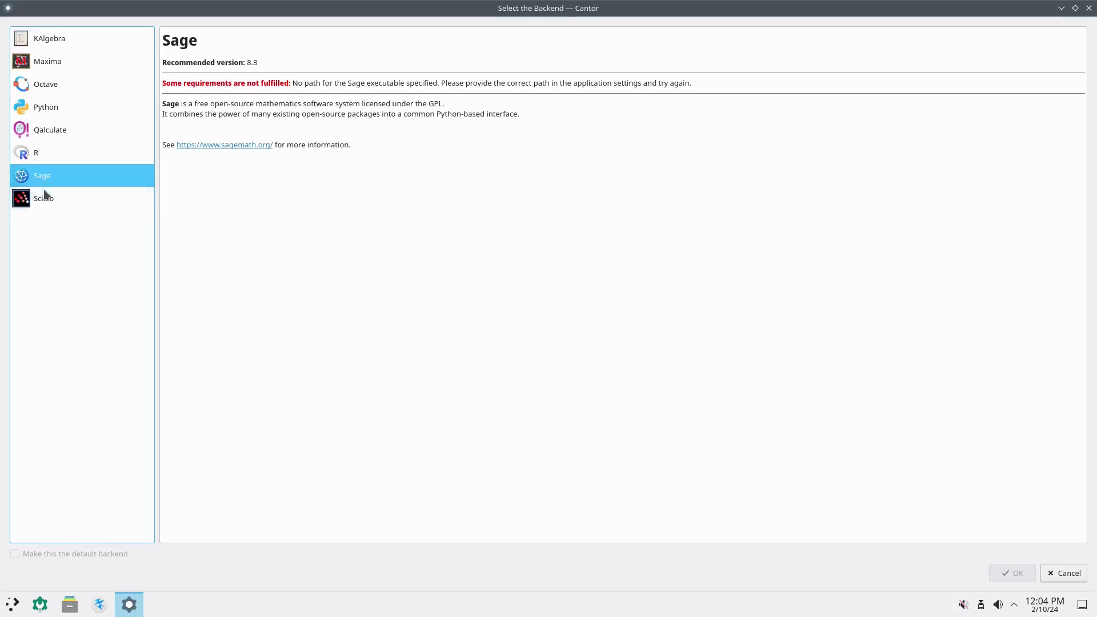
pyautogui.click(40, 198)
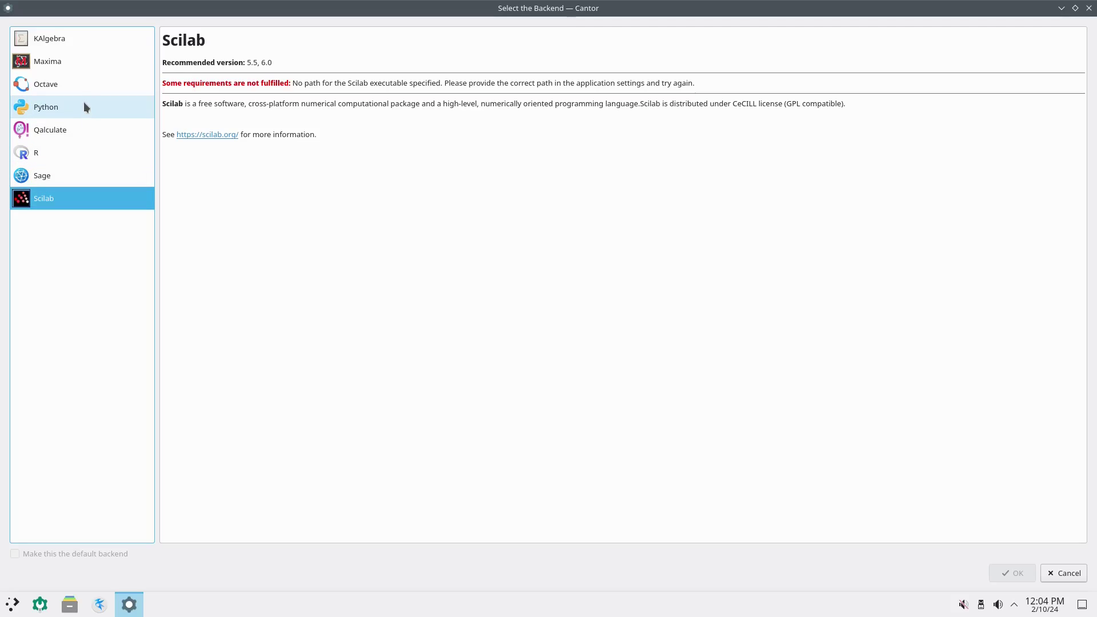
# Step: Start a Cantor session with the Python backend, then close Cantor
pyautogui.click(50, 107)
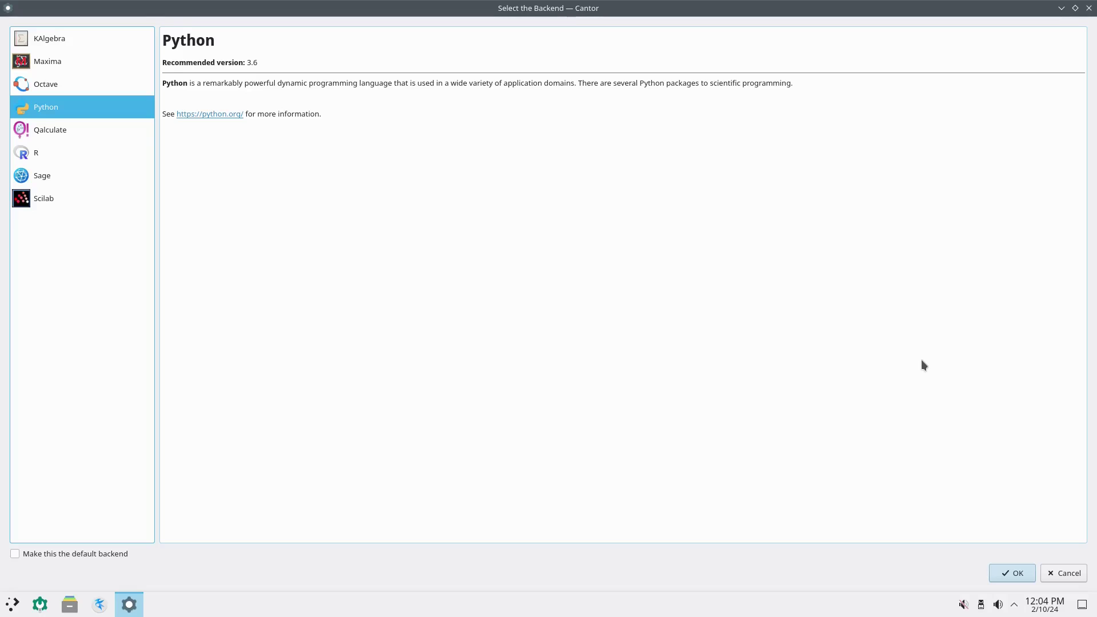
pyautogui.click(1009, 574)
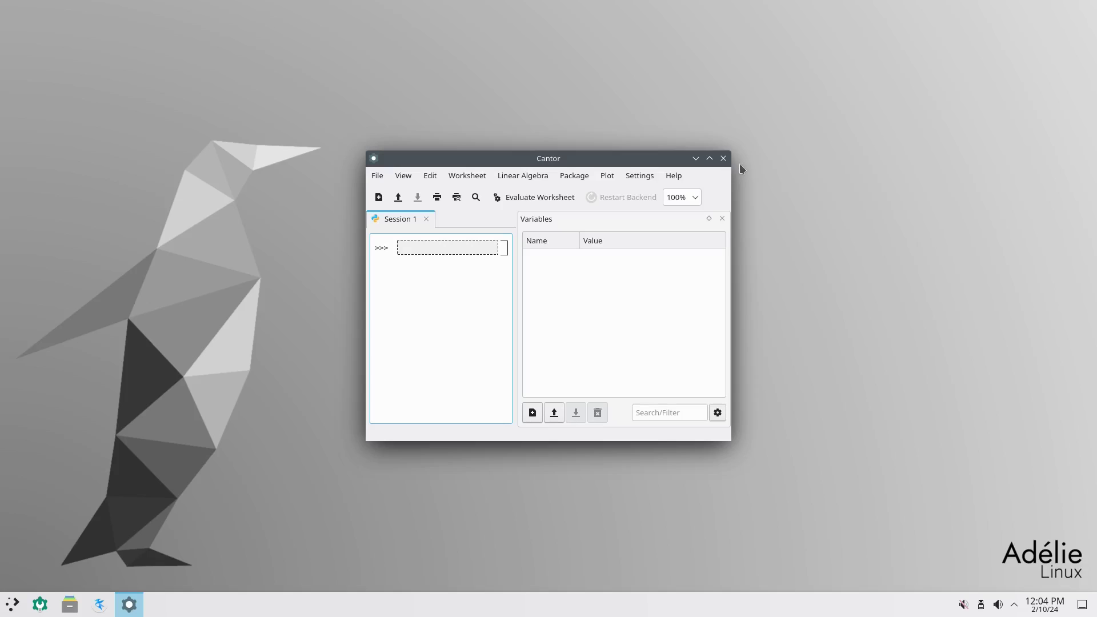
pyautogui.click(723, 158)
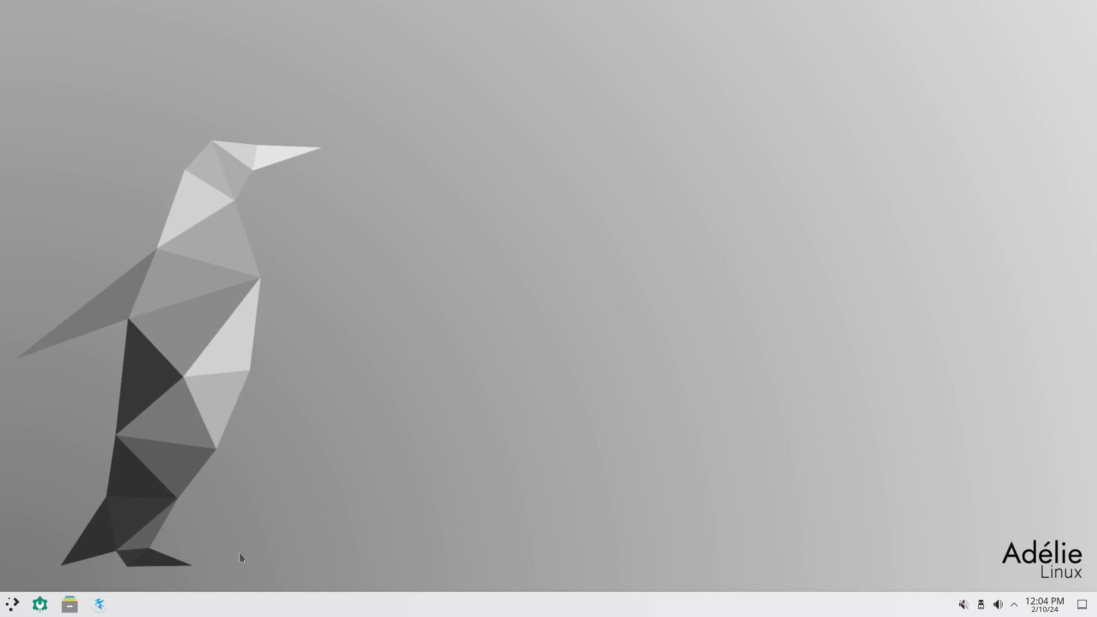
pyautogui.click(12, 605)
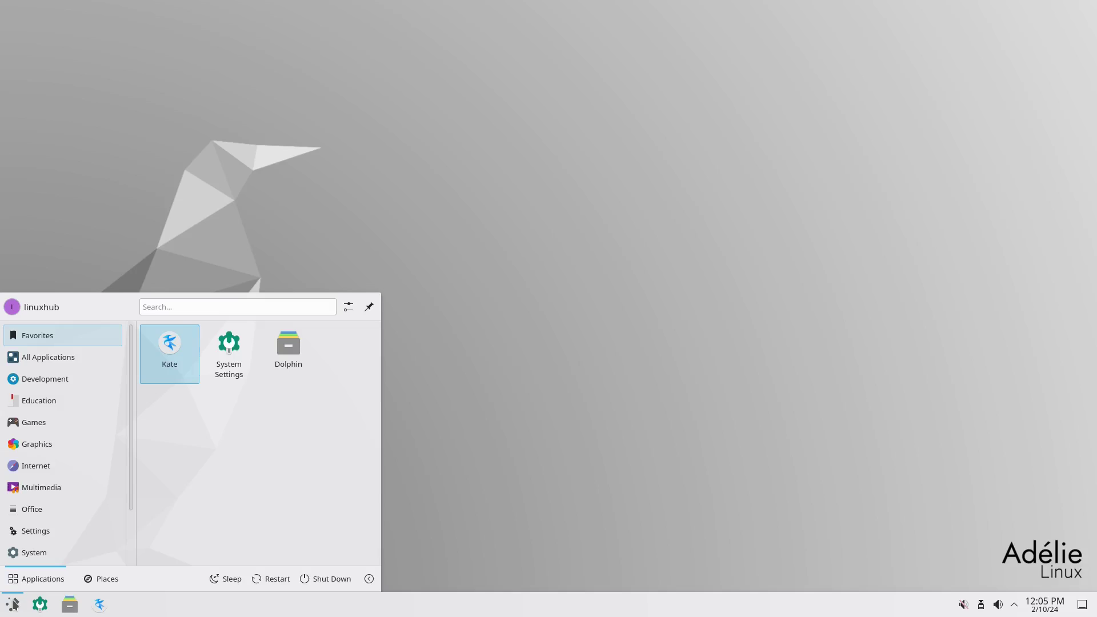
pyautogui.moveTo(49, 466)
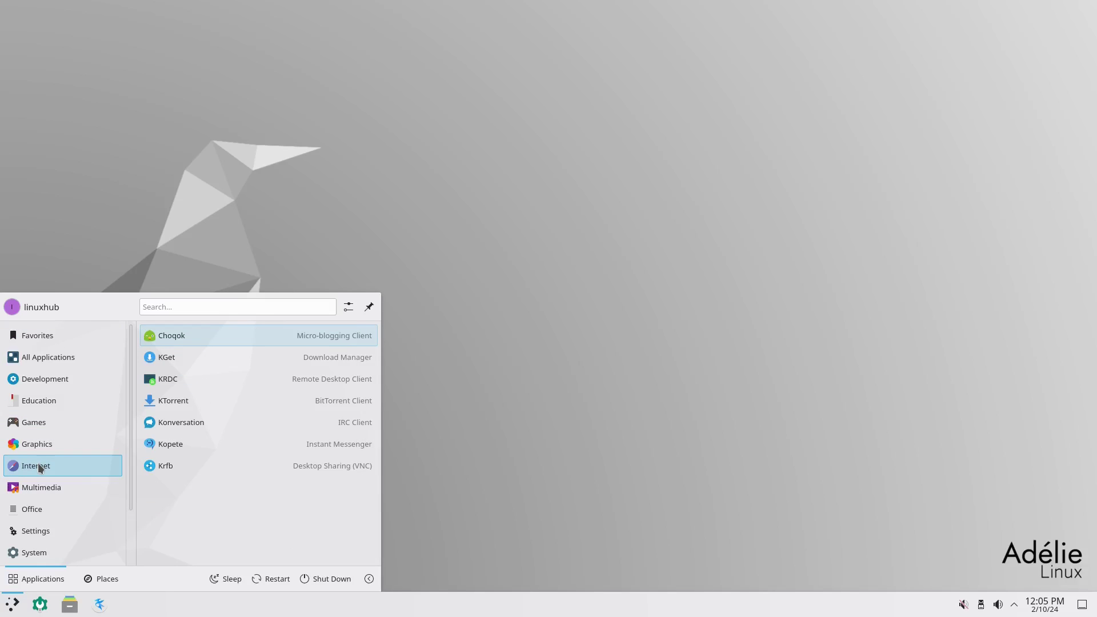